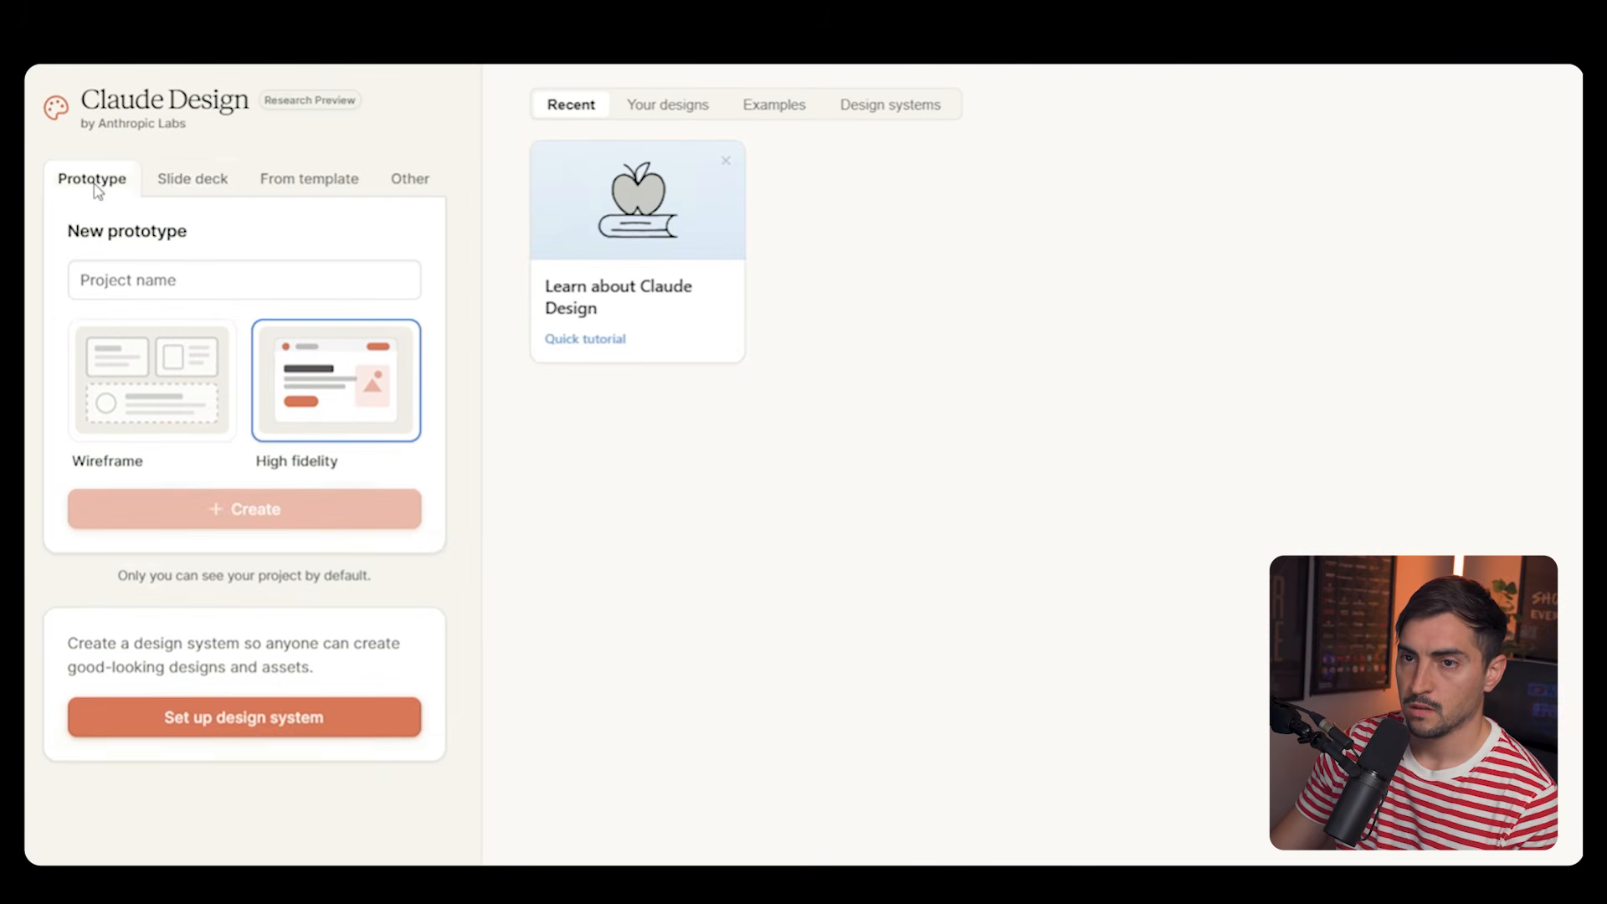
- Browse the new-project options for slide decks, templates and other projects
click(186, 188)
click(309, 193)
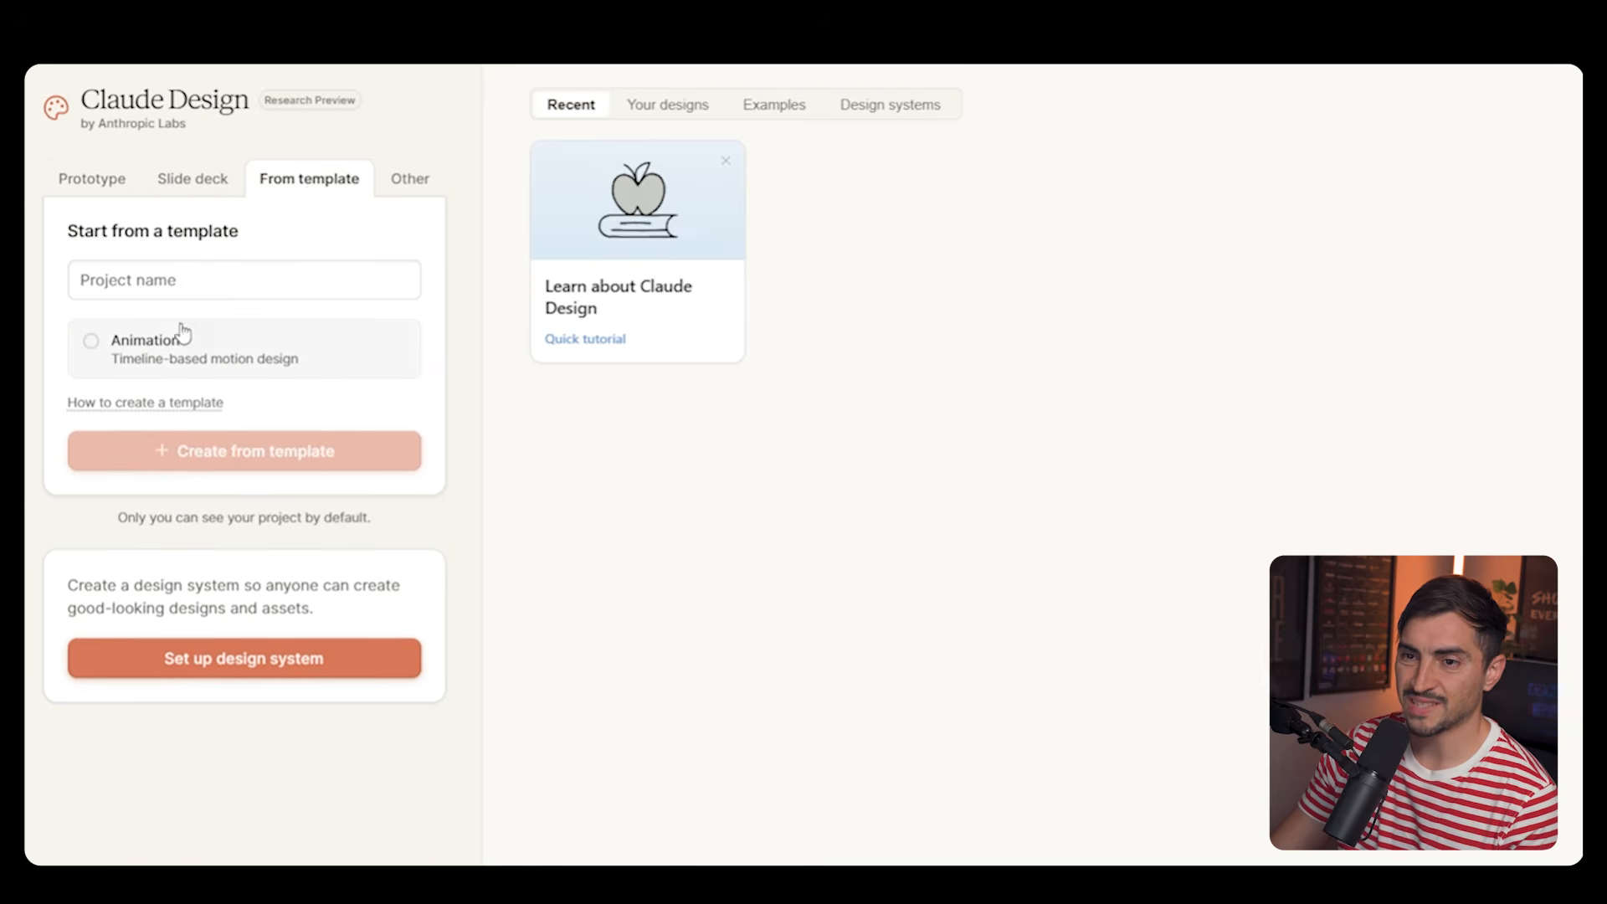
click(410, 179)
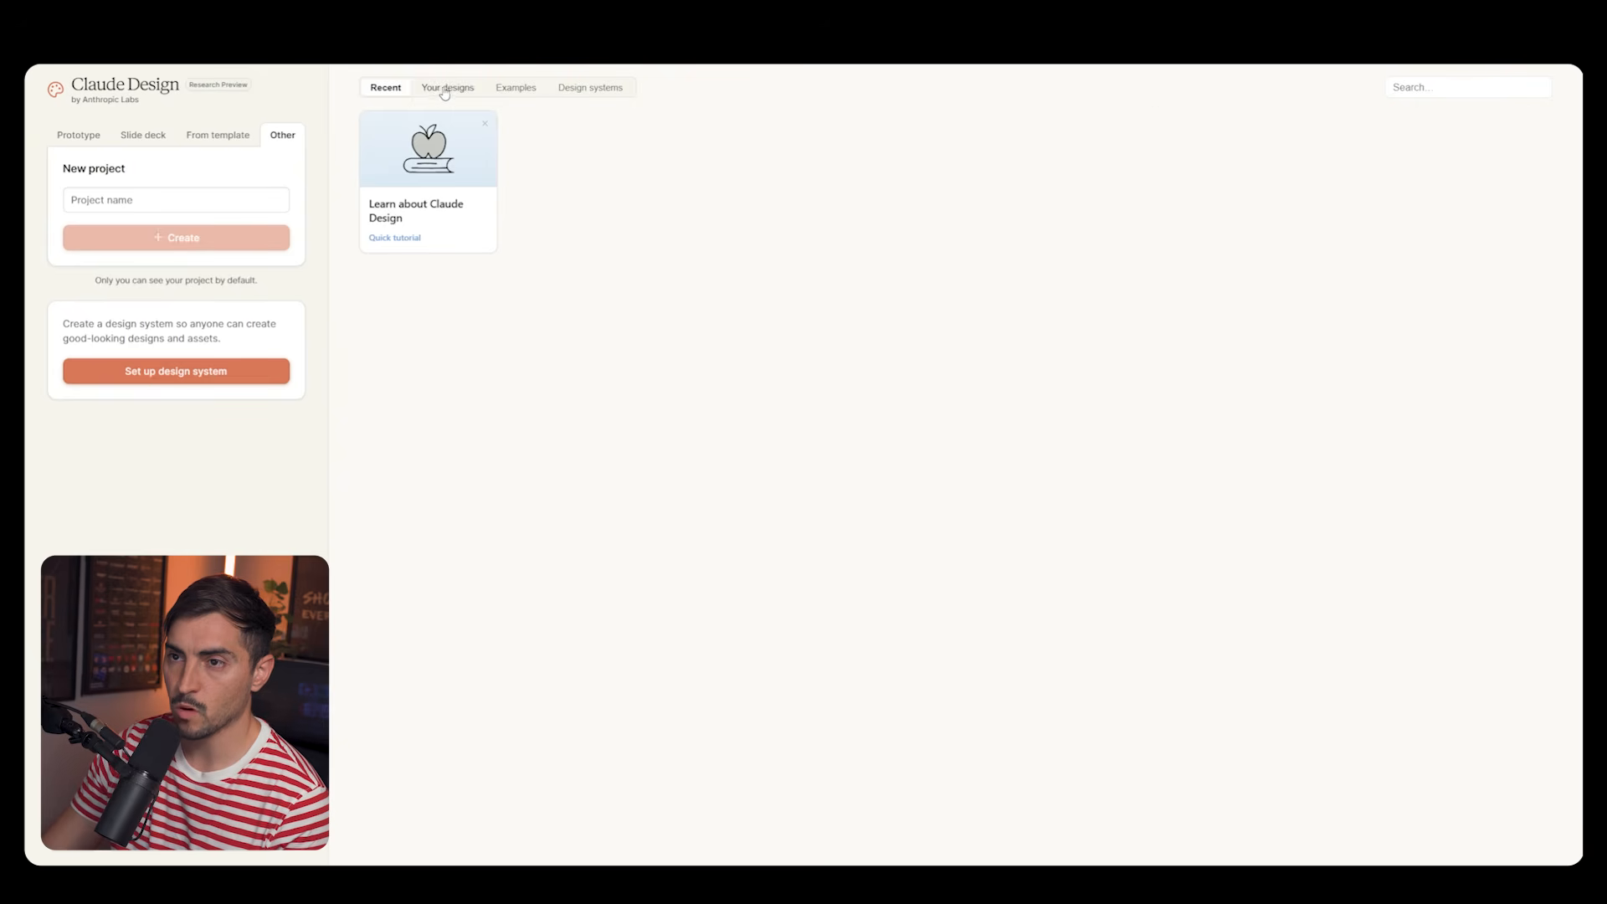
- Look through the existing designs and the gallery of example prompts
click(443, 91)
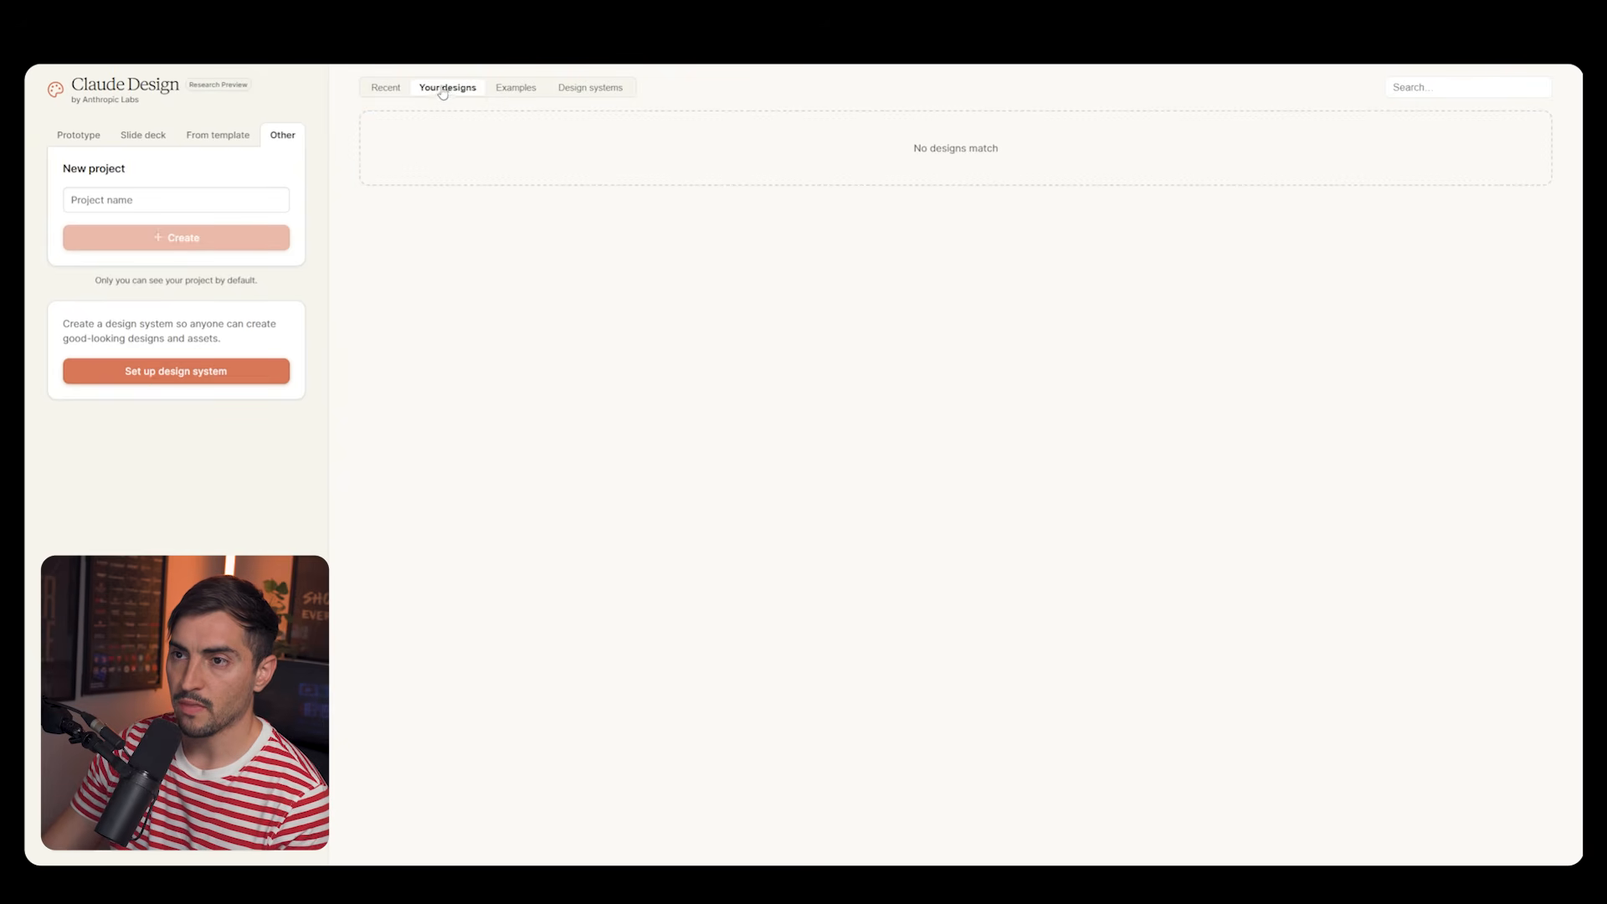
click(514, 88)
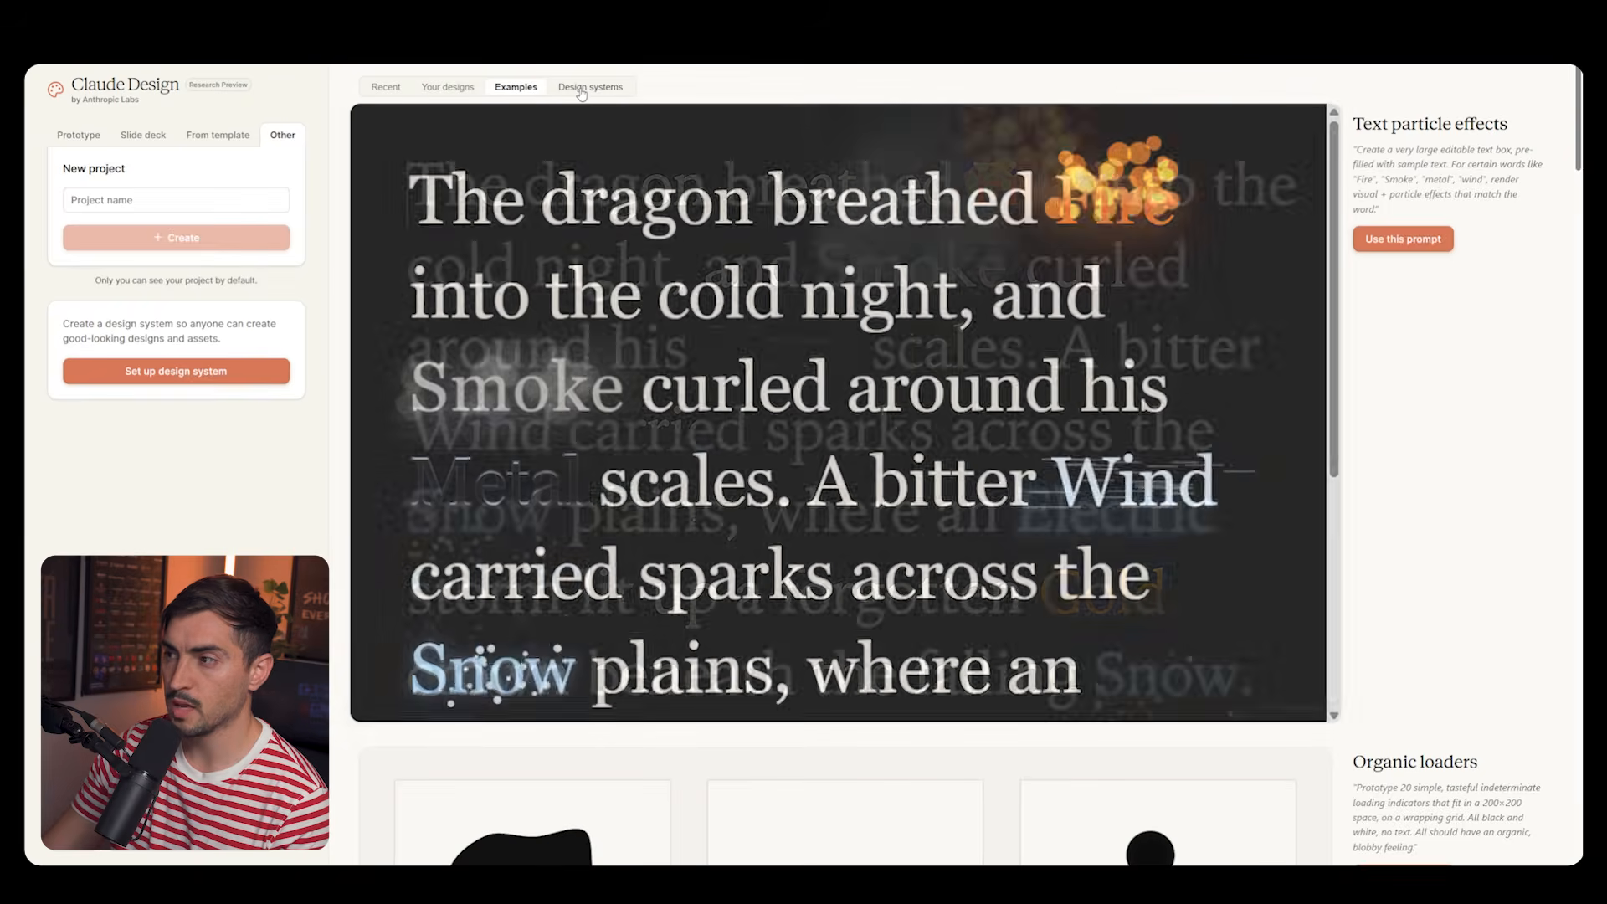
scroll(730, 415, down, 3)
scroll(730, 414, down, 10)
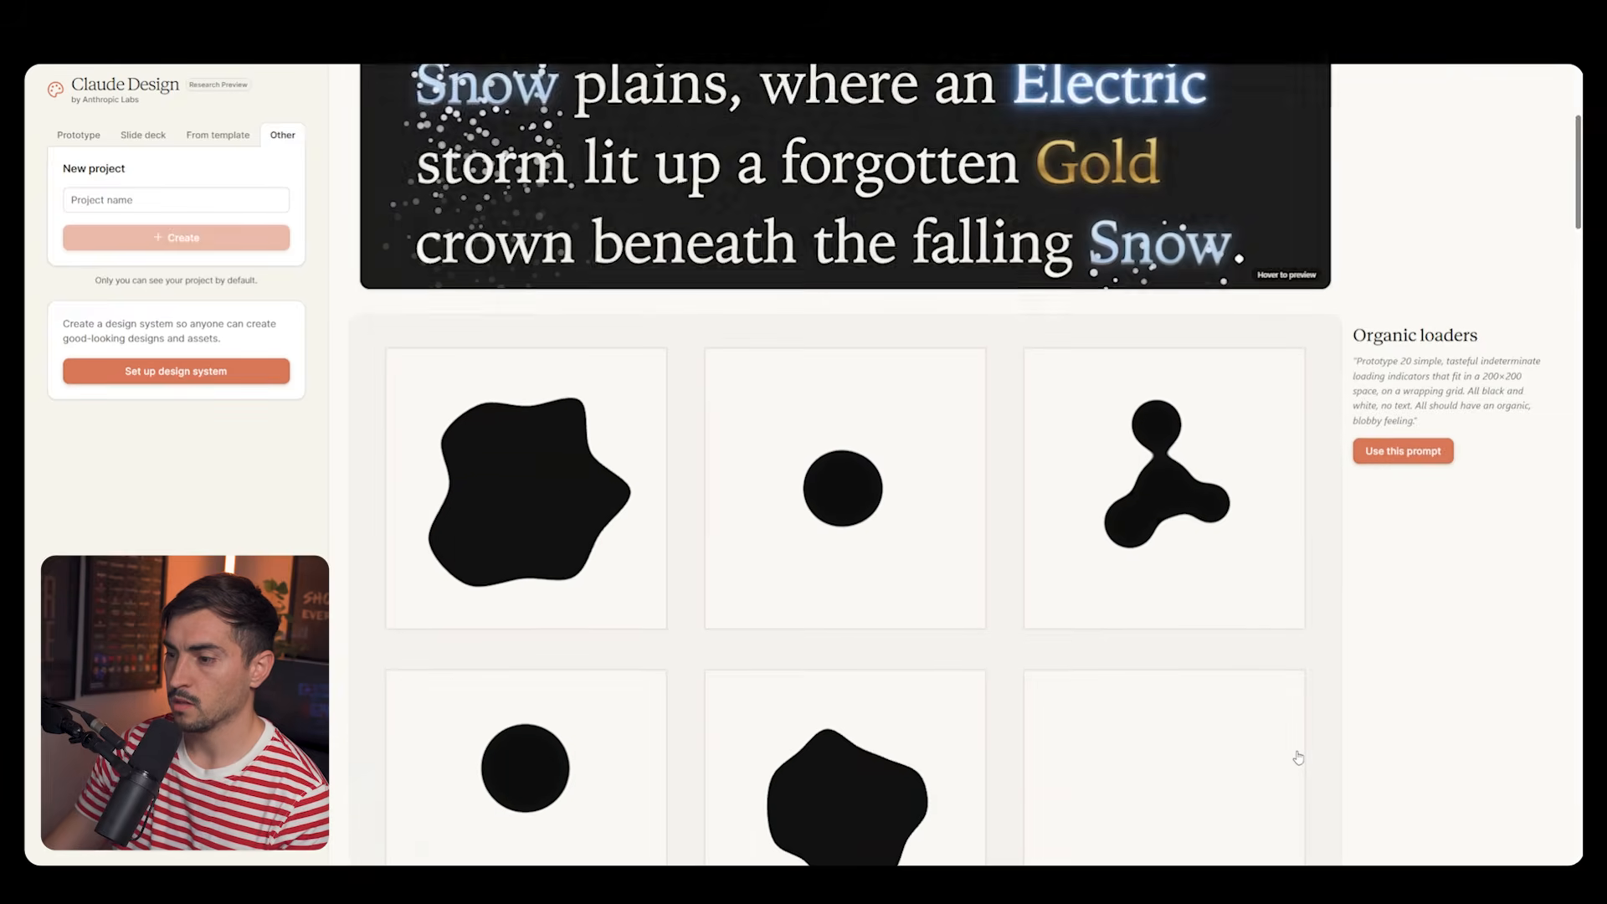
scroll(1276, 731, down, 10)
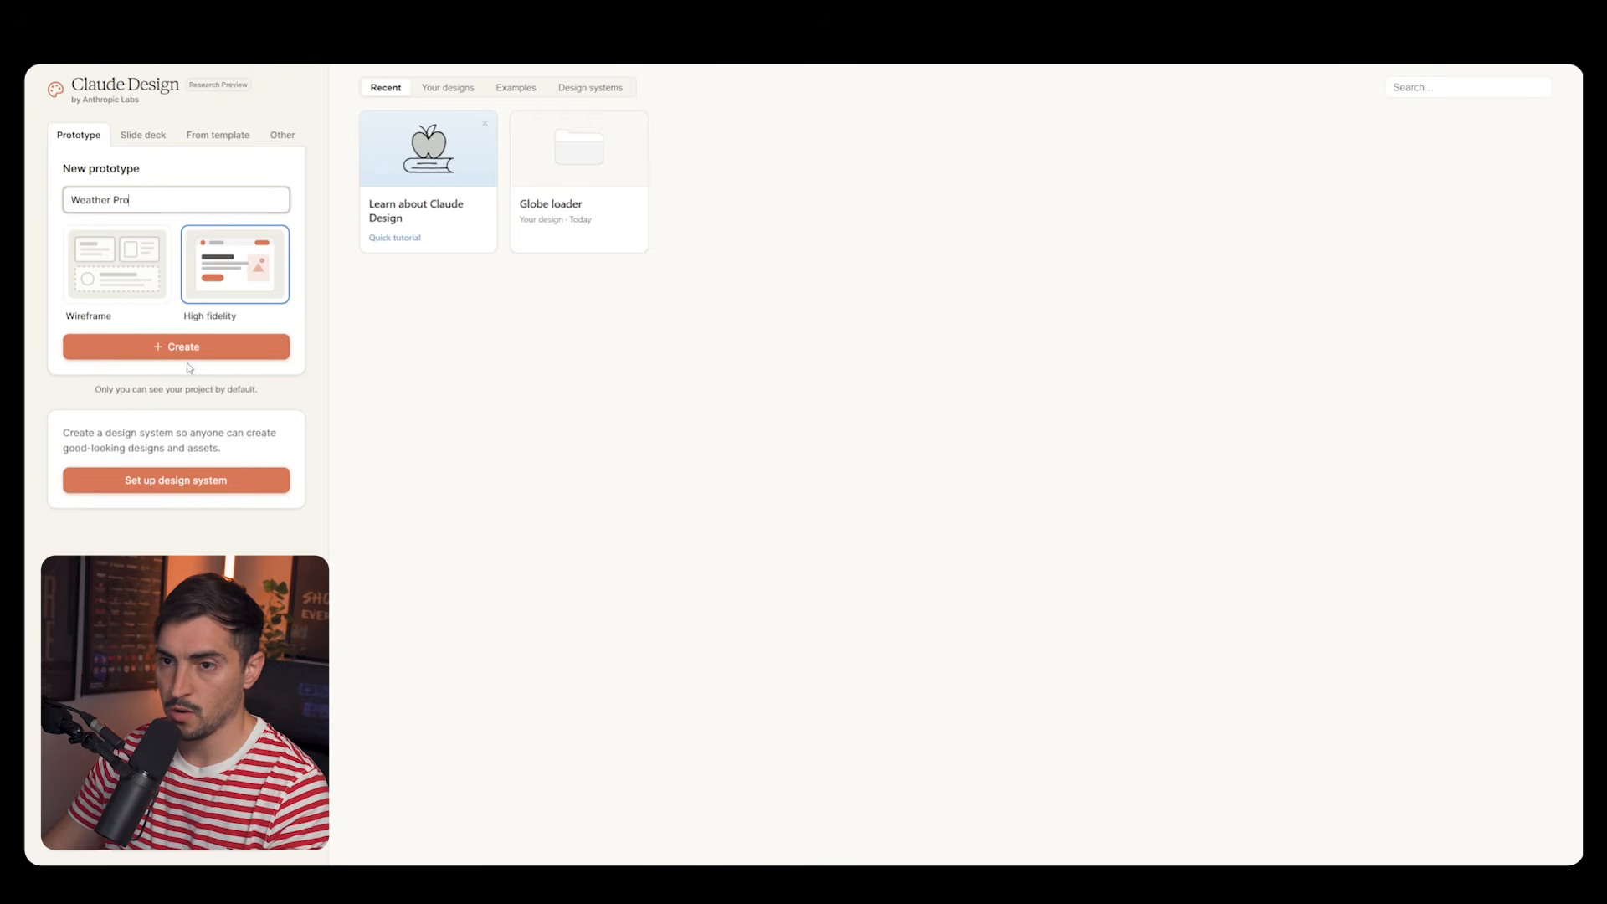
- Create the high-fidelity prototype "Weather Pro" and start a blank sketch in it
click(189, 350)
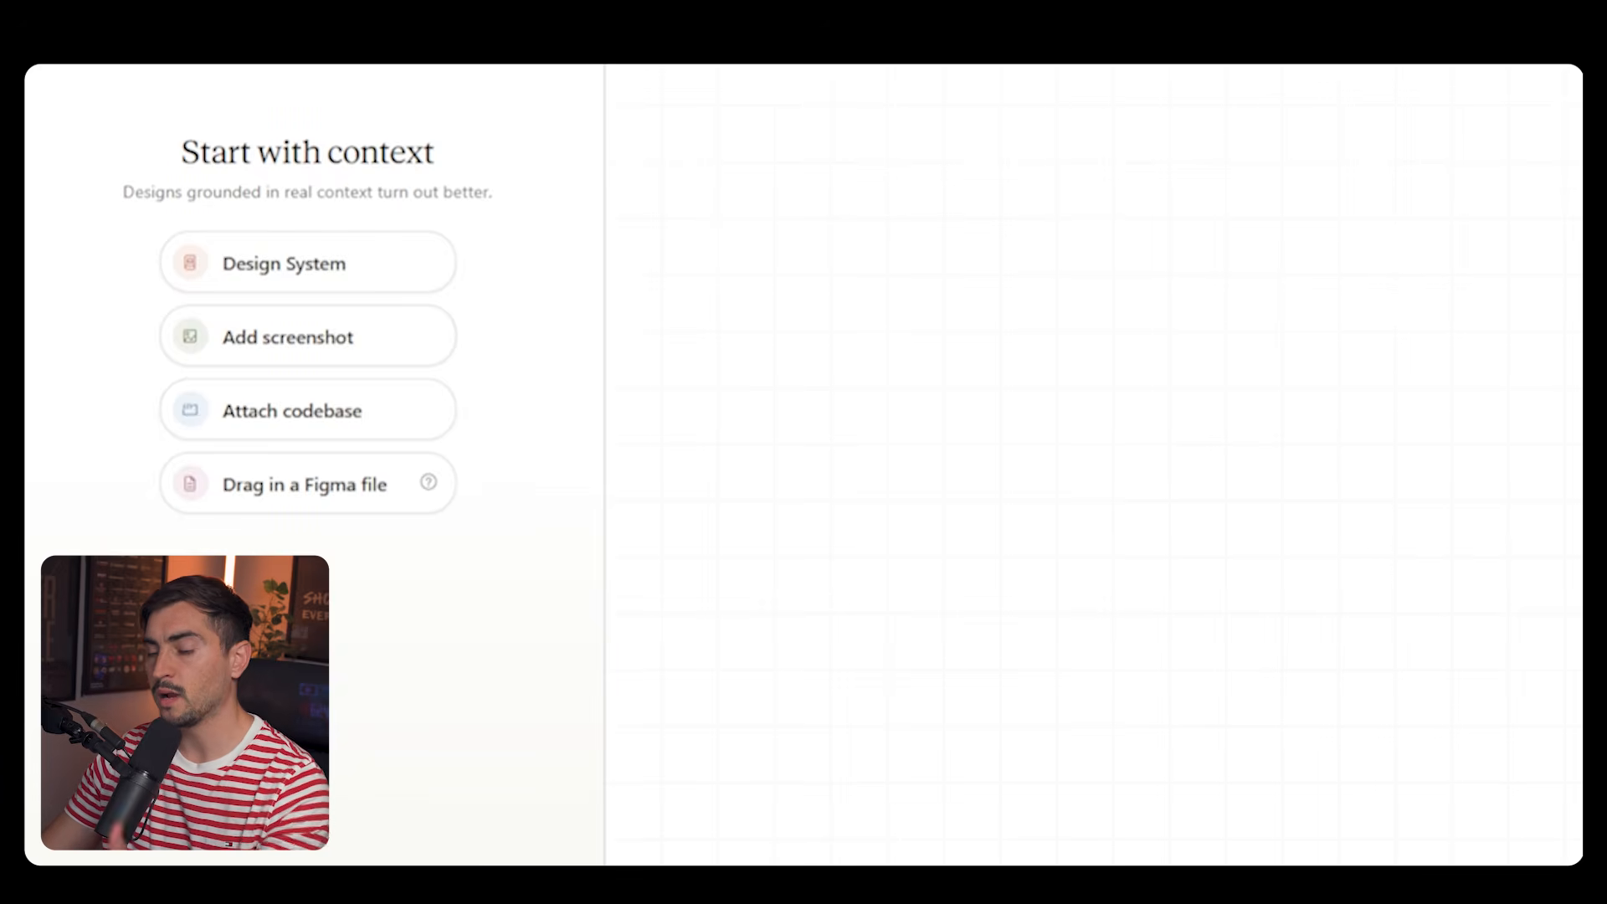
click(952, 469)
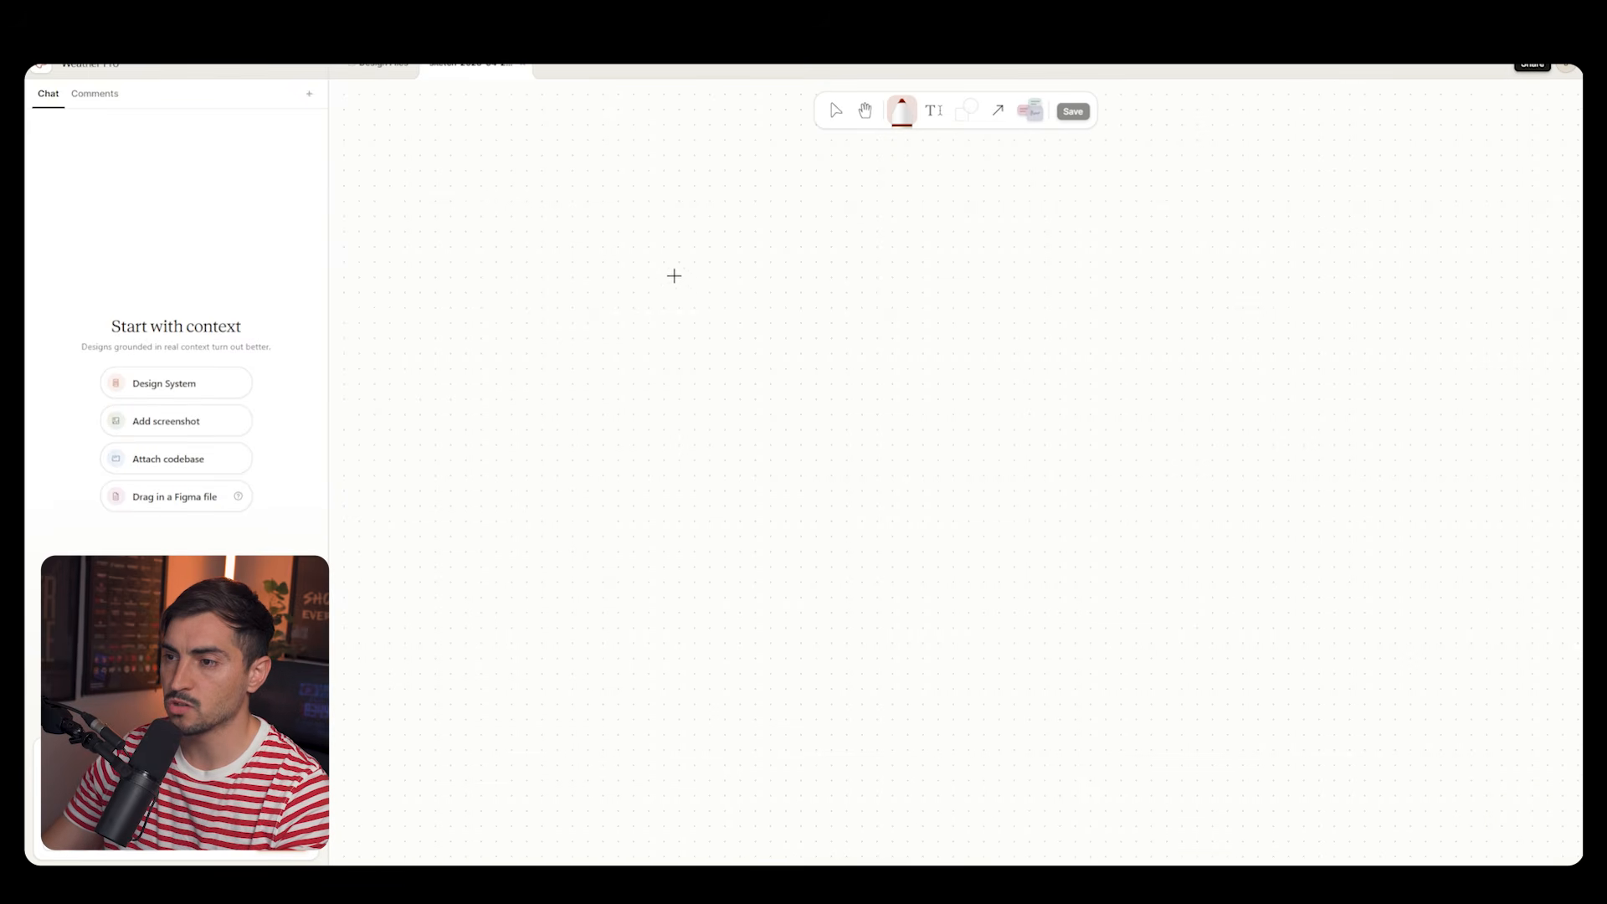
- Sketch a large app frame with a curved arc in its upper part and a horizontal bar divided into segments below it
mouse_move(702, 265)
mouse_down()
mouse_move(743, 628)
mouse_move(851, 713)
mouse_move(1334, 700)
mouse_move(1058, 239)
mouse_move(708, 235)
mouse_move(701, 266)
mouse_move(1022, 384)
mouse_move(1272, 257)
mouse_up()
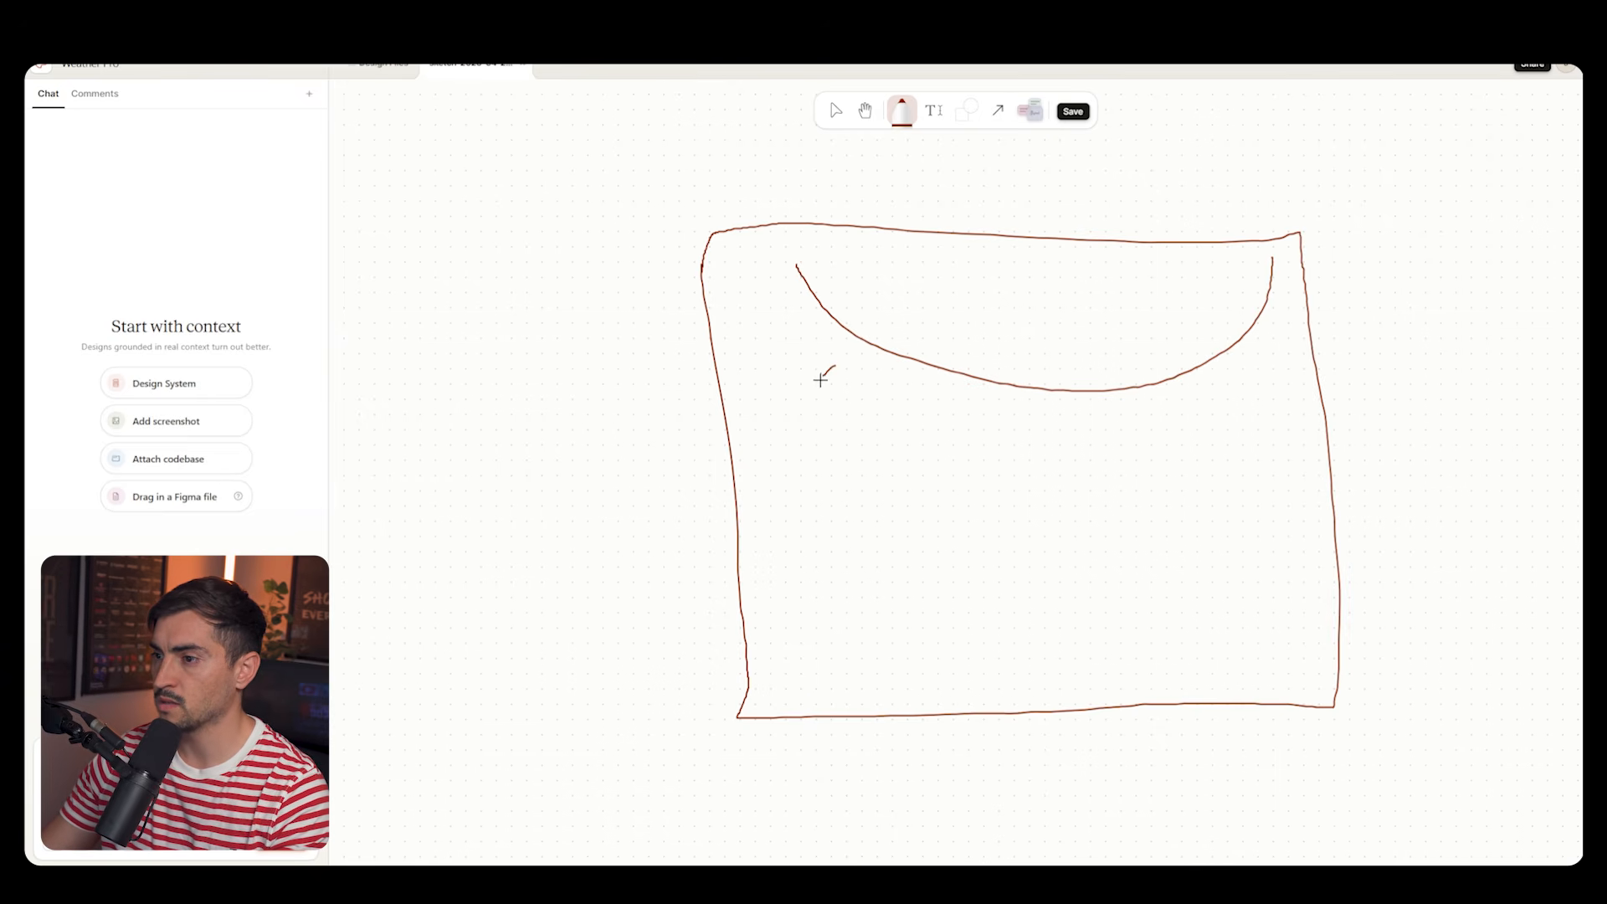
mouse_move(758, 448)
mouse_down()
mouse_move(1244, 471)
mouse_move(1097, 430)
mouse_move(757, 448)
mouse_move(808, 470)
mouse_up()
drag(860, 456, 862, 479)
mouse_move(925, 454)
mouse_down()
mouse_move(932, 477)
mouse_move(993, 467)
mouse_up()
drag(1066, 439, 1072, 474)
drag(1121, 448, 1120, 475)
drag(1162, 447, 1171, 470)
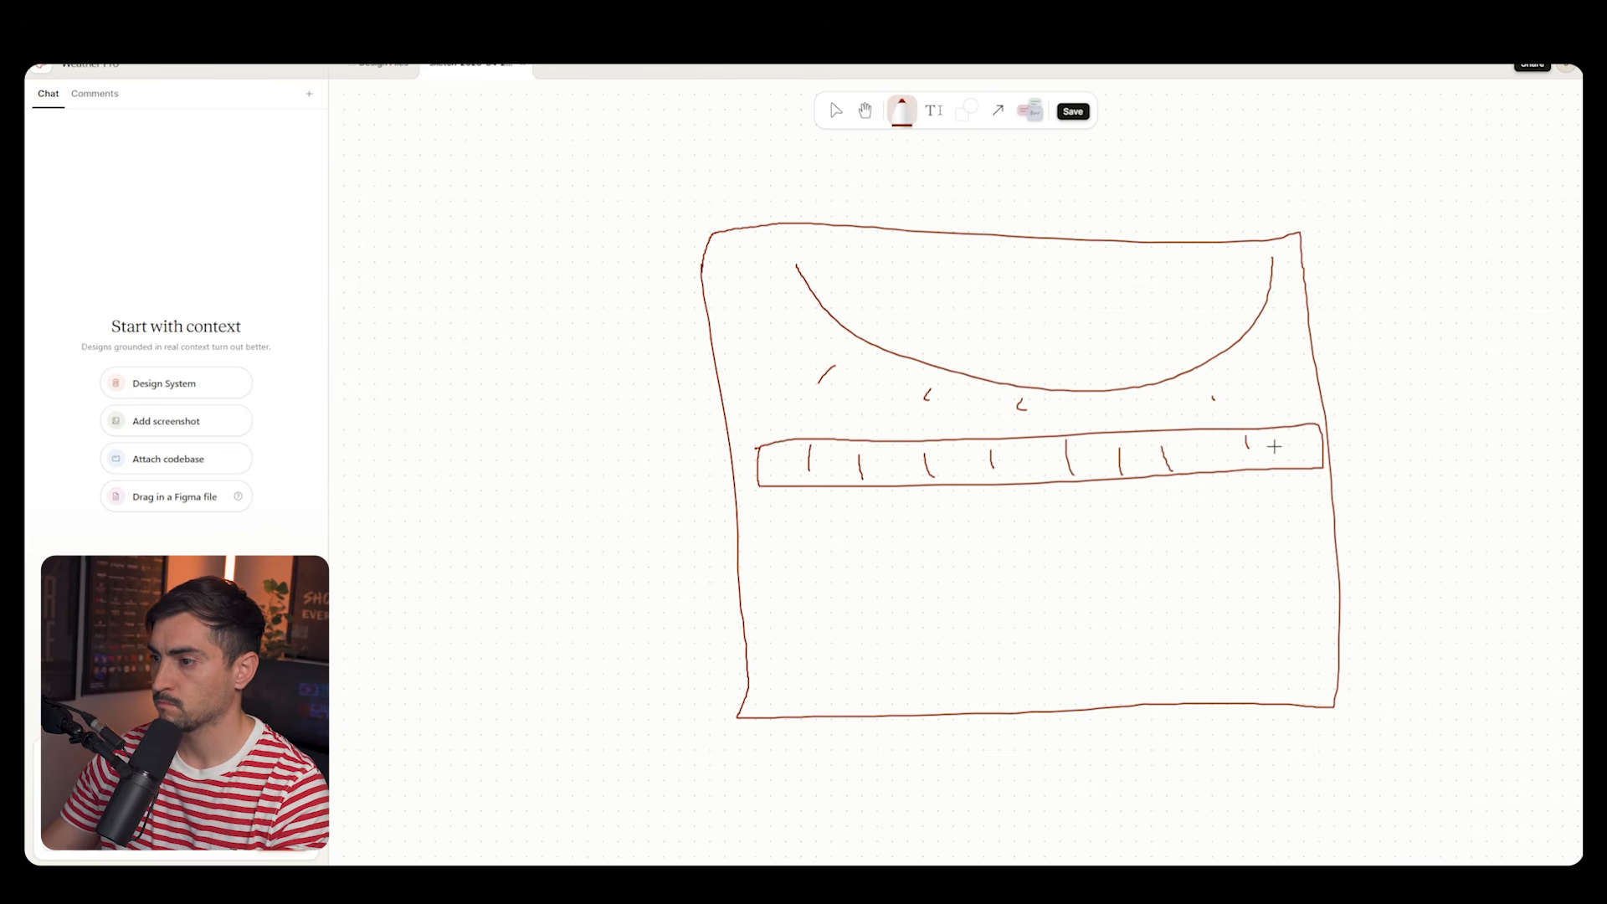
- Draw a large 26° reading, three small circles and a right-pointing arrow in the lower part of the frame
drag(778, 600, 926, 681)
mouse_move(992, 586)
mouse_down()
mouse_move(940, 632)
mouse_move(1026, 577)
mouse_up()
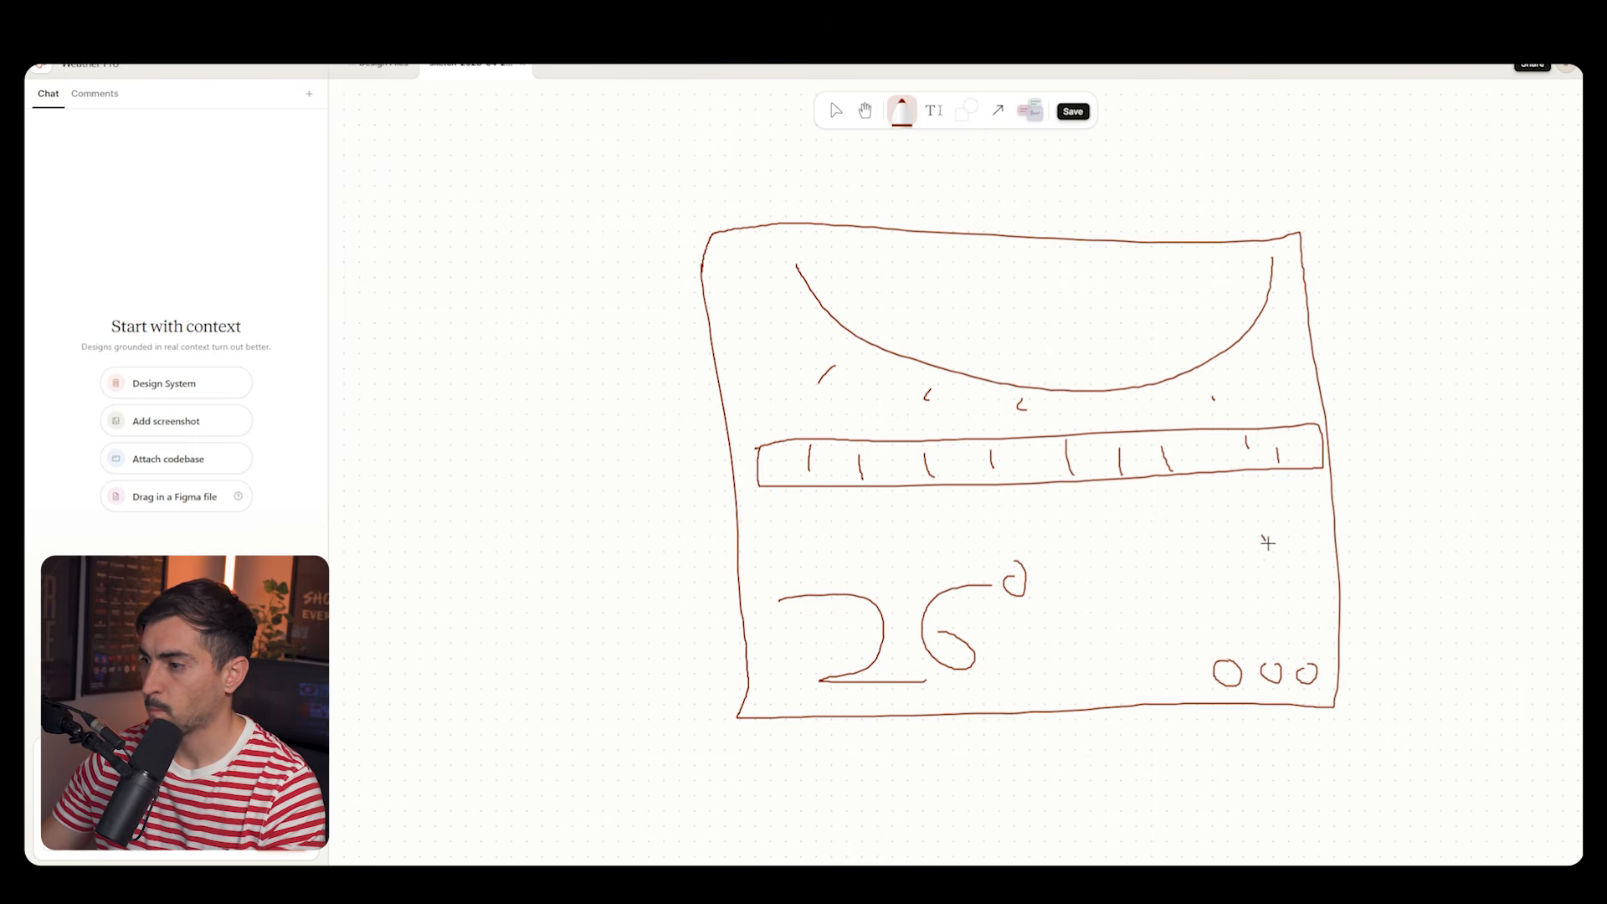
drag(1268, 543, 1210, 617)
drag(1299, 581, 1162, 580)
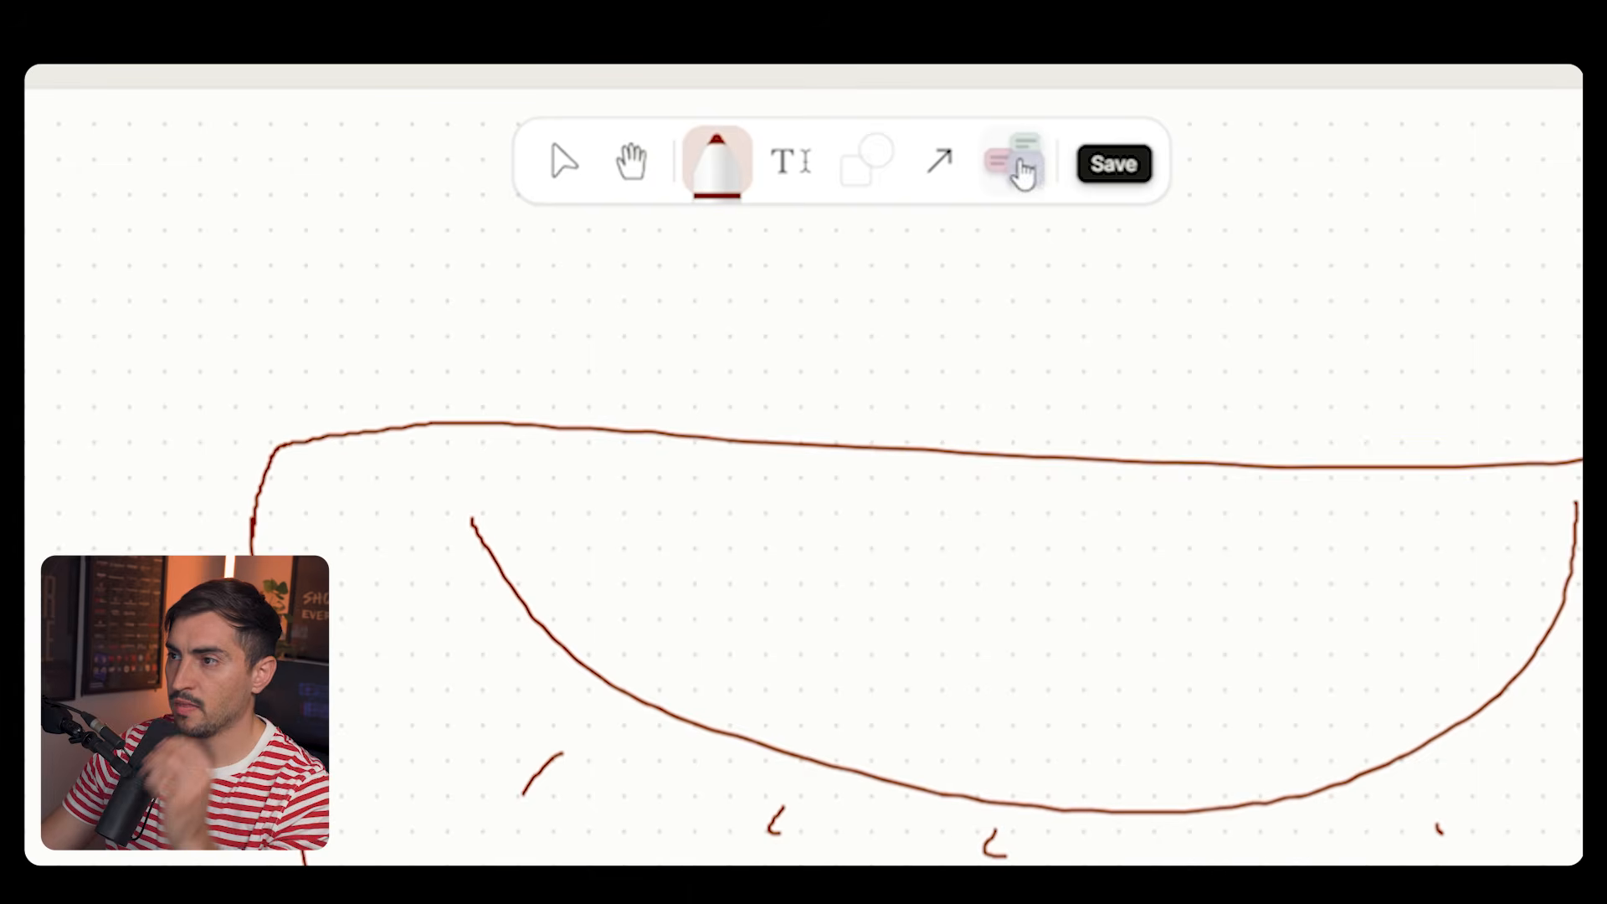
- Look at the sticky-note and text tools, and save the sketch
click(1021, 167)
click(816, 163)
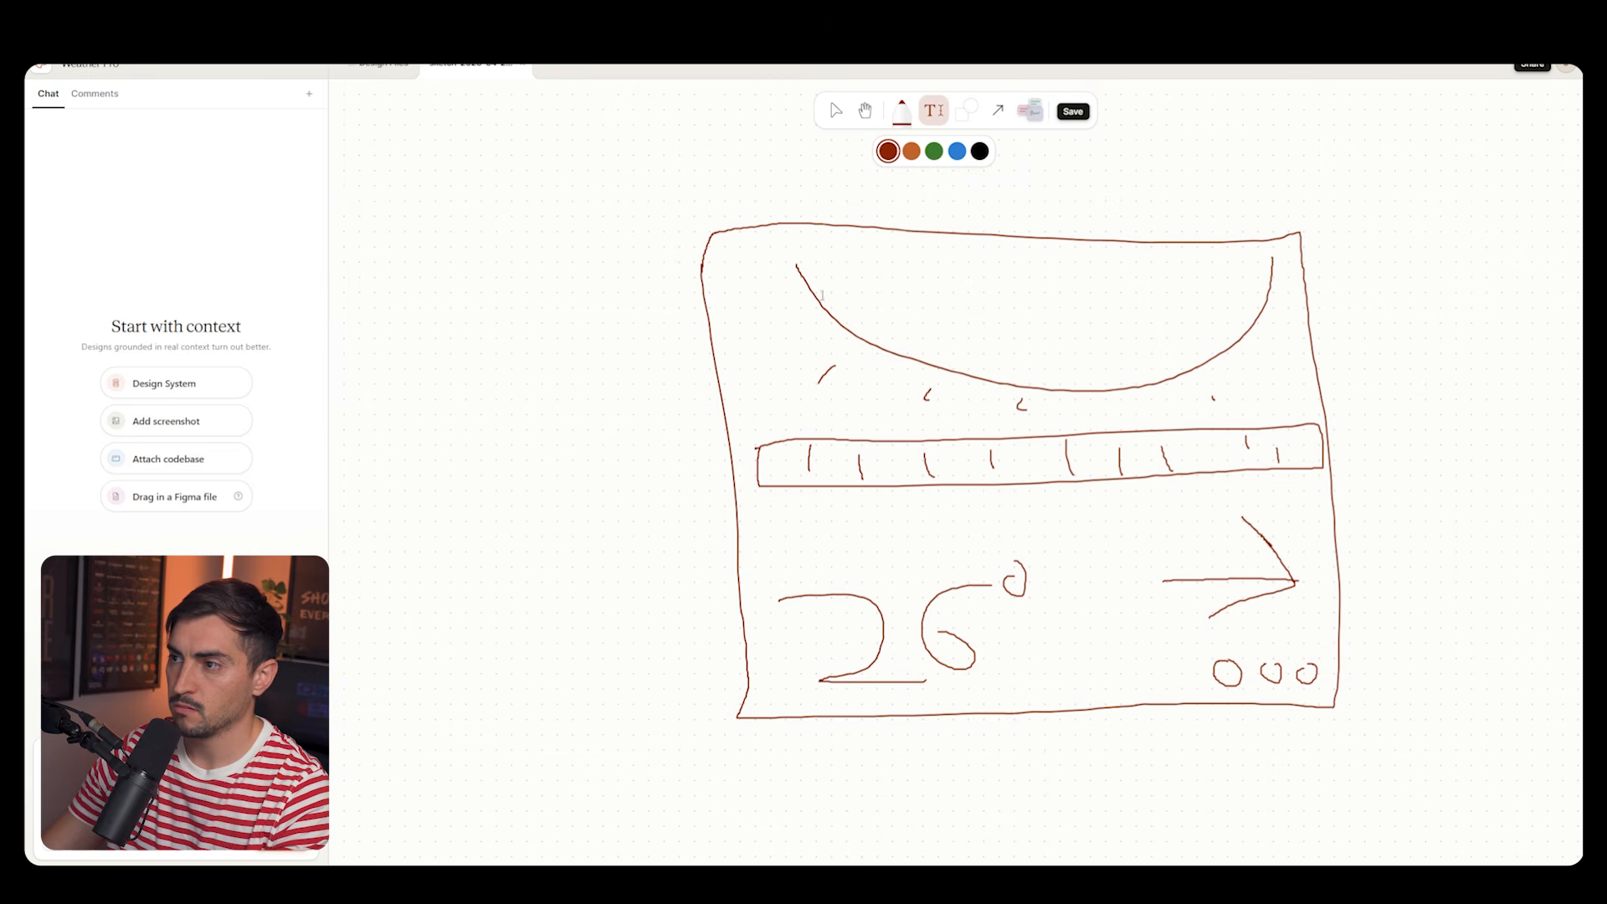
click(1073, 111)
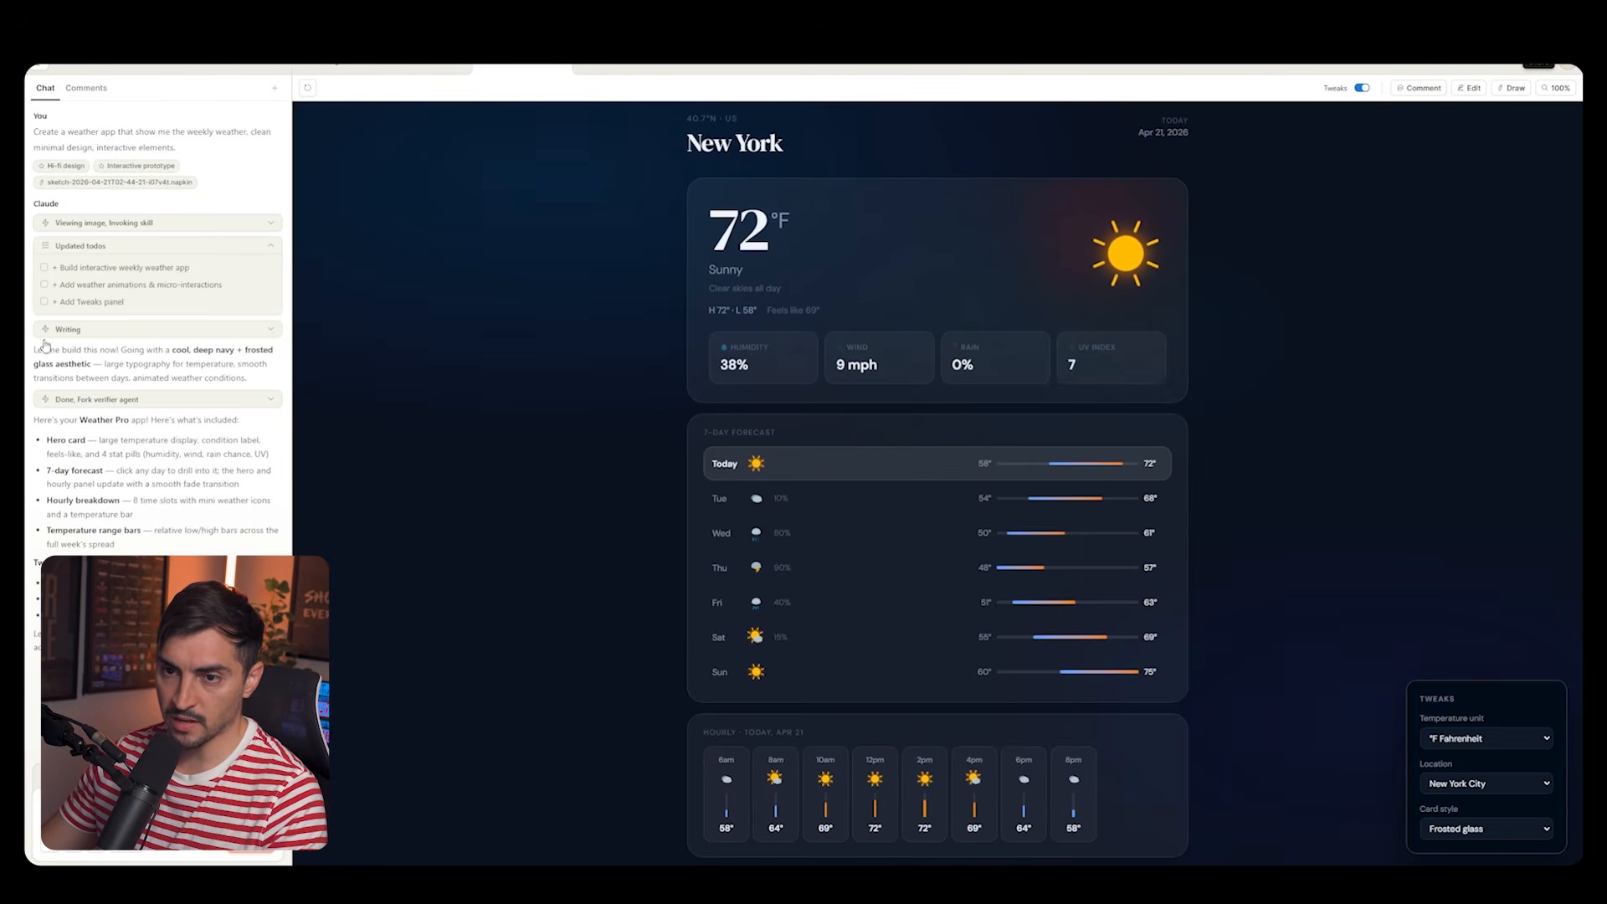
- Review the described navy frosted-glass aesthetic and the generated app's forecast details for Tuesday through Saturday
drag(172, 352, 250, 358)
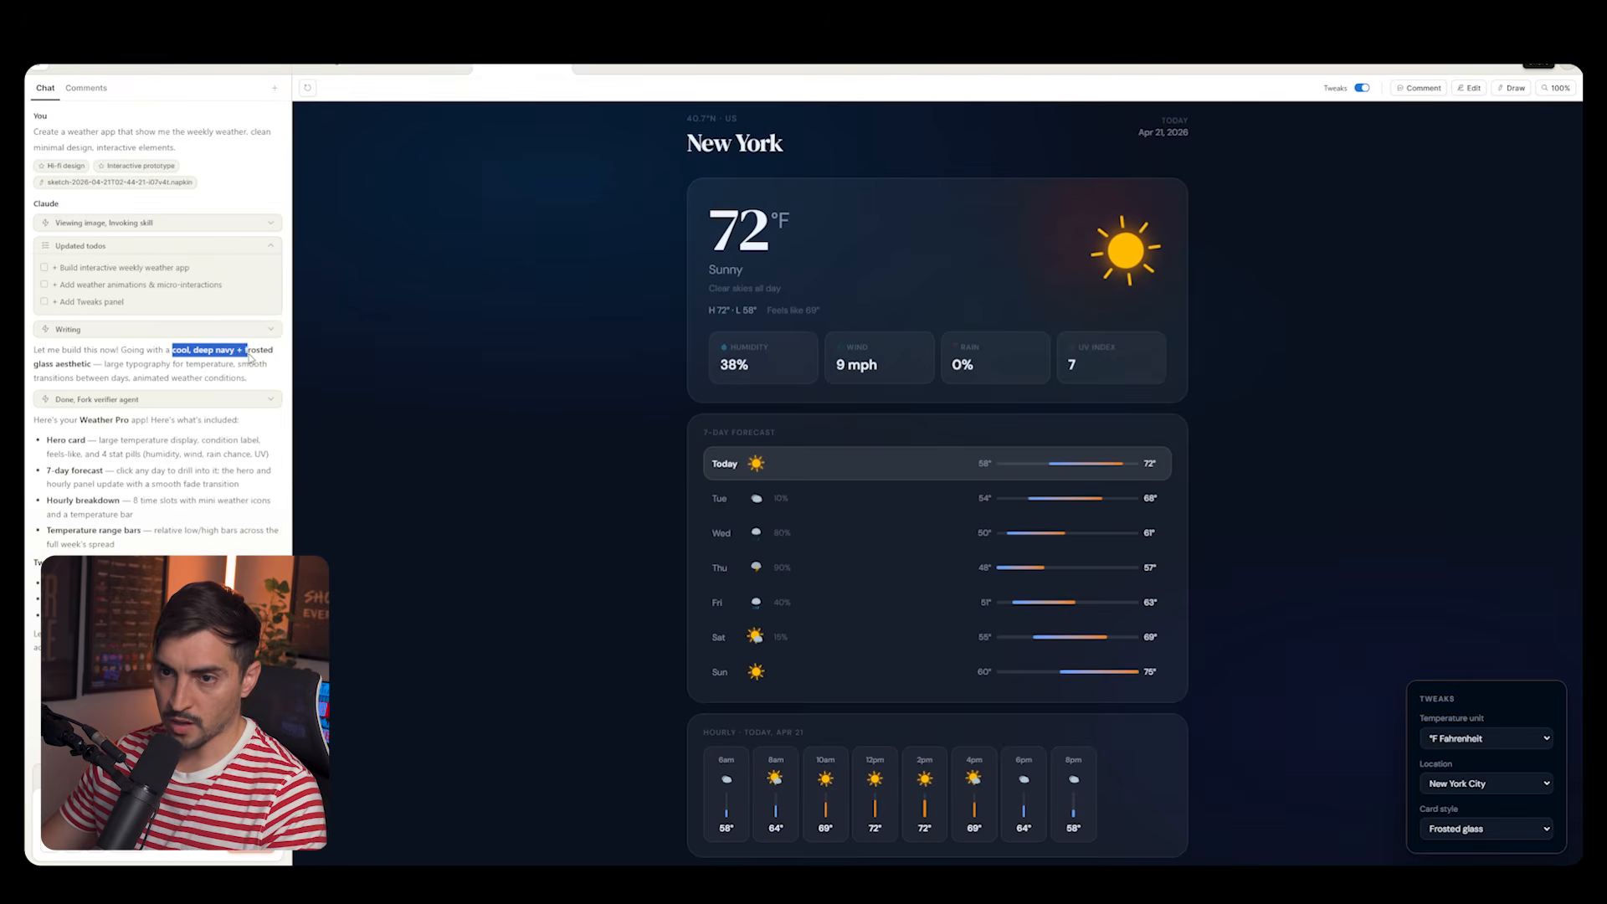
click(248, 358)
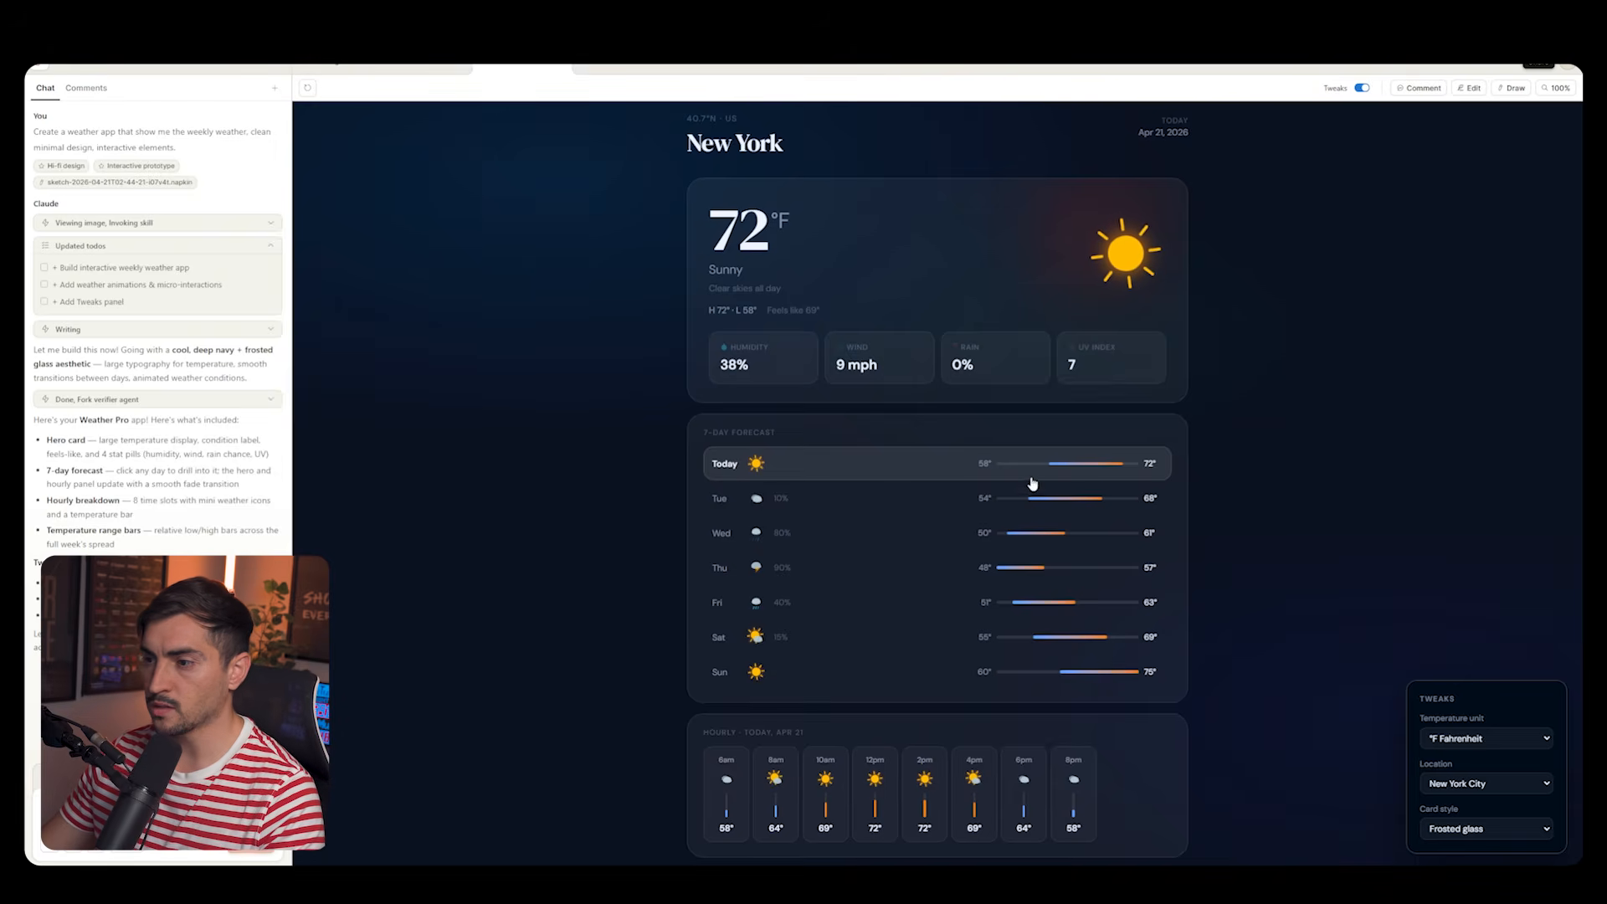
click(961, 502)
click(909, 536)
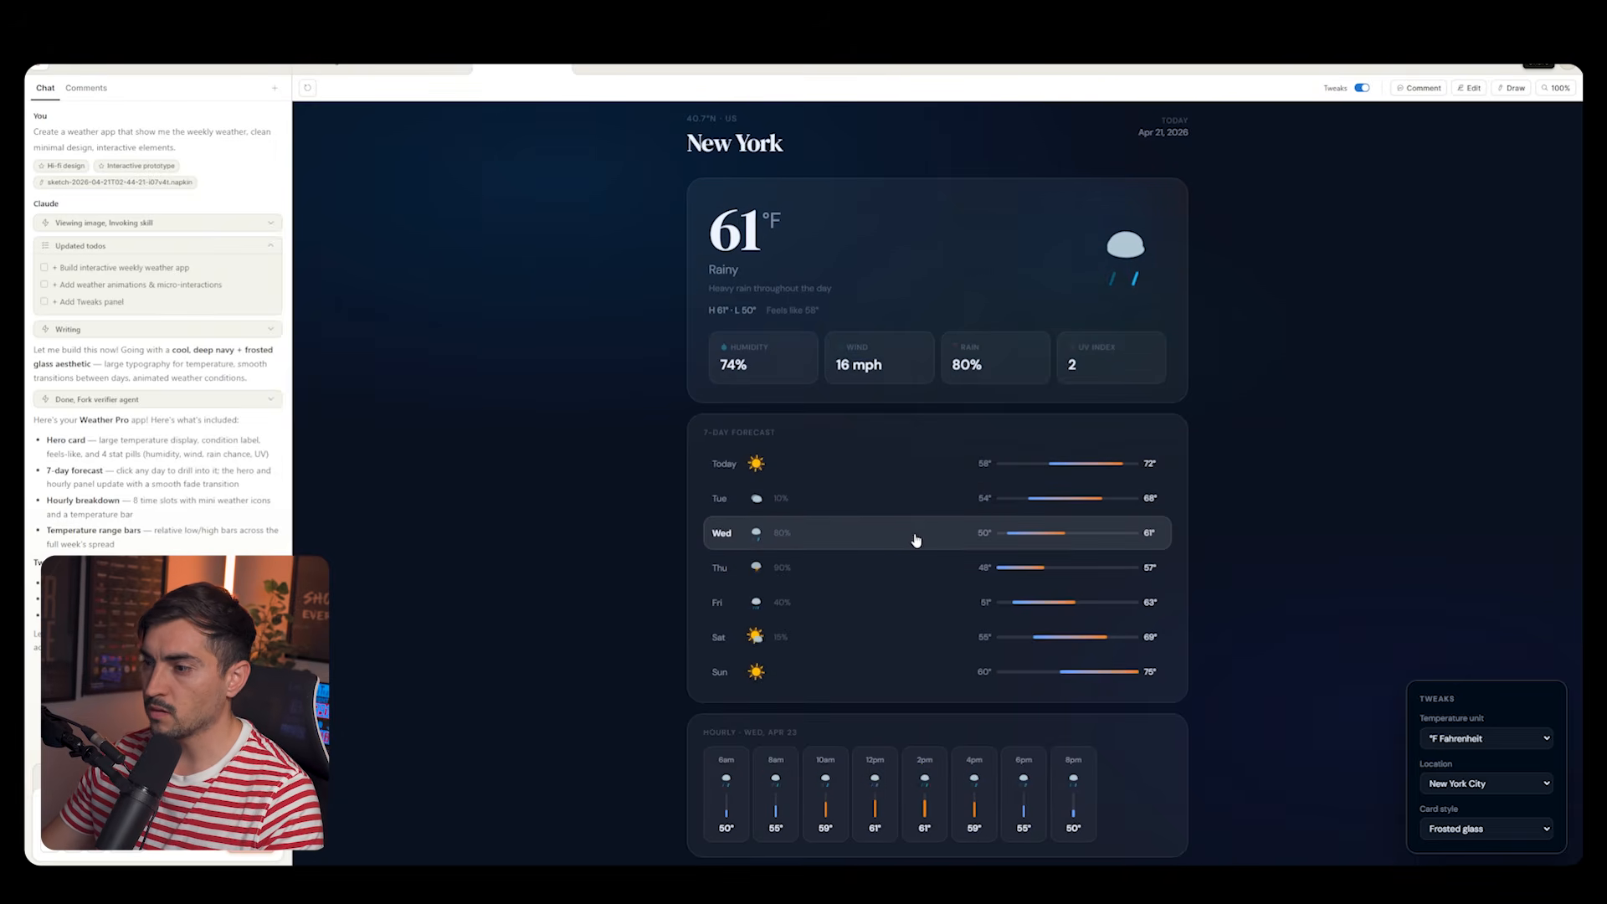
click(912, 567)
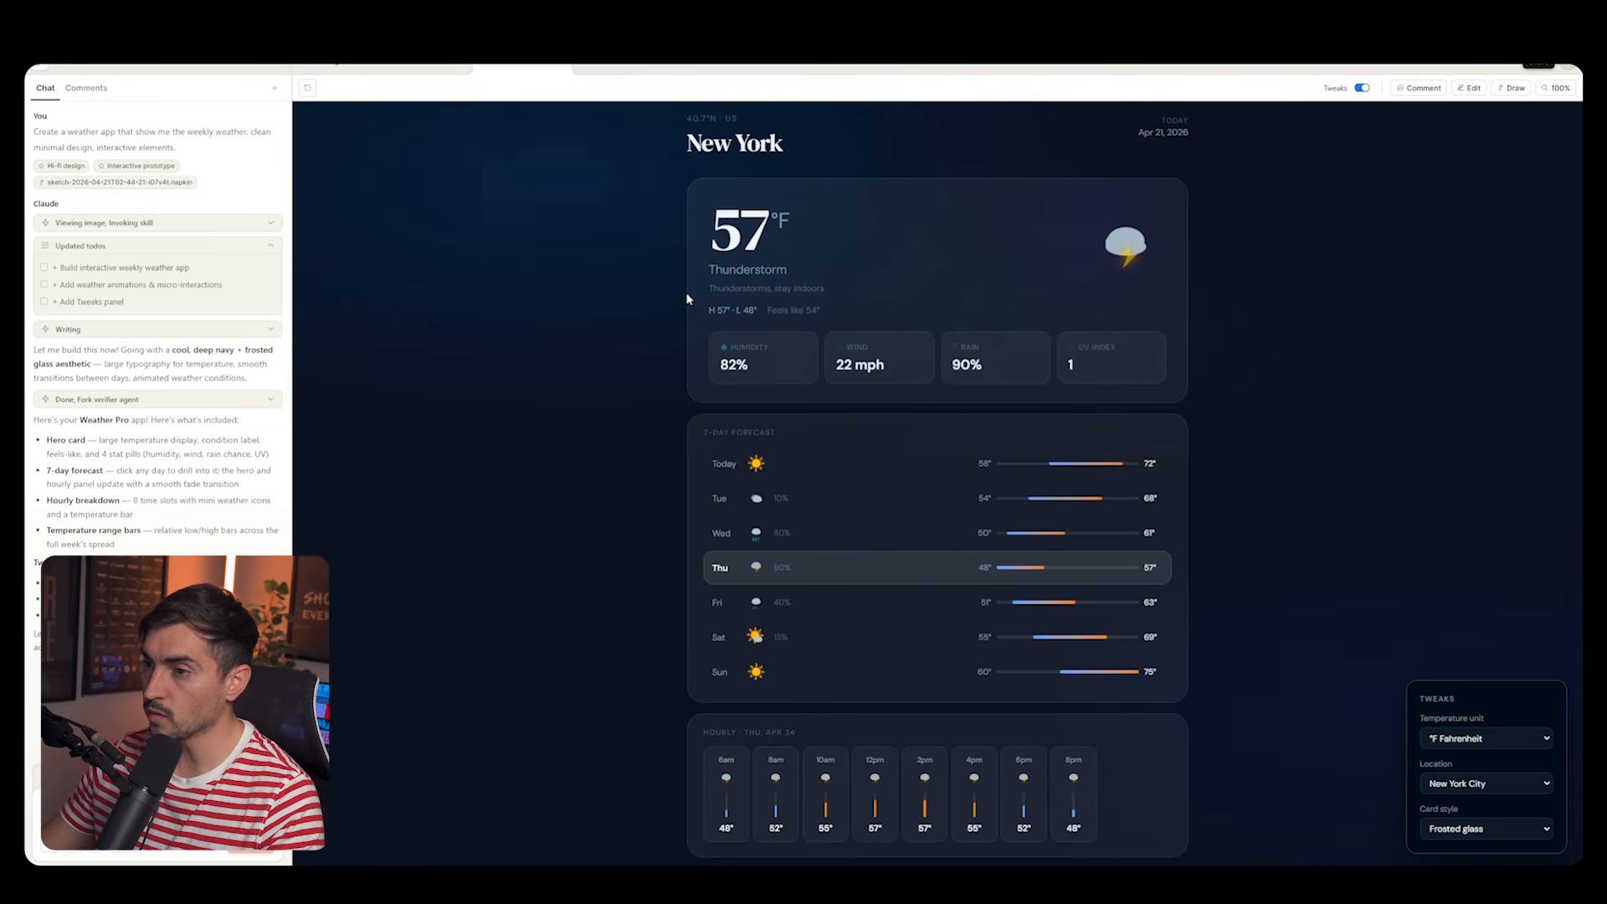
click(1043, 606)
click(1062, 637)
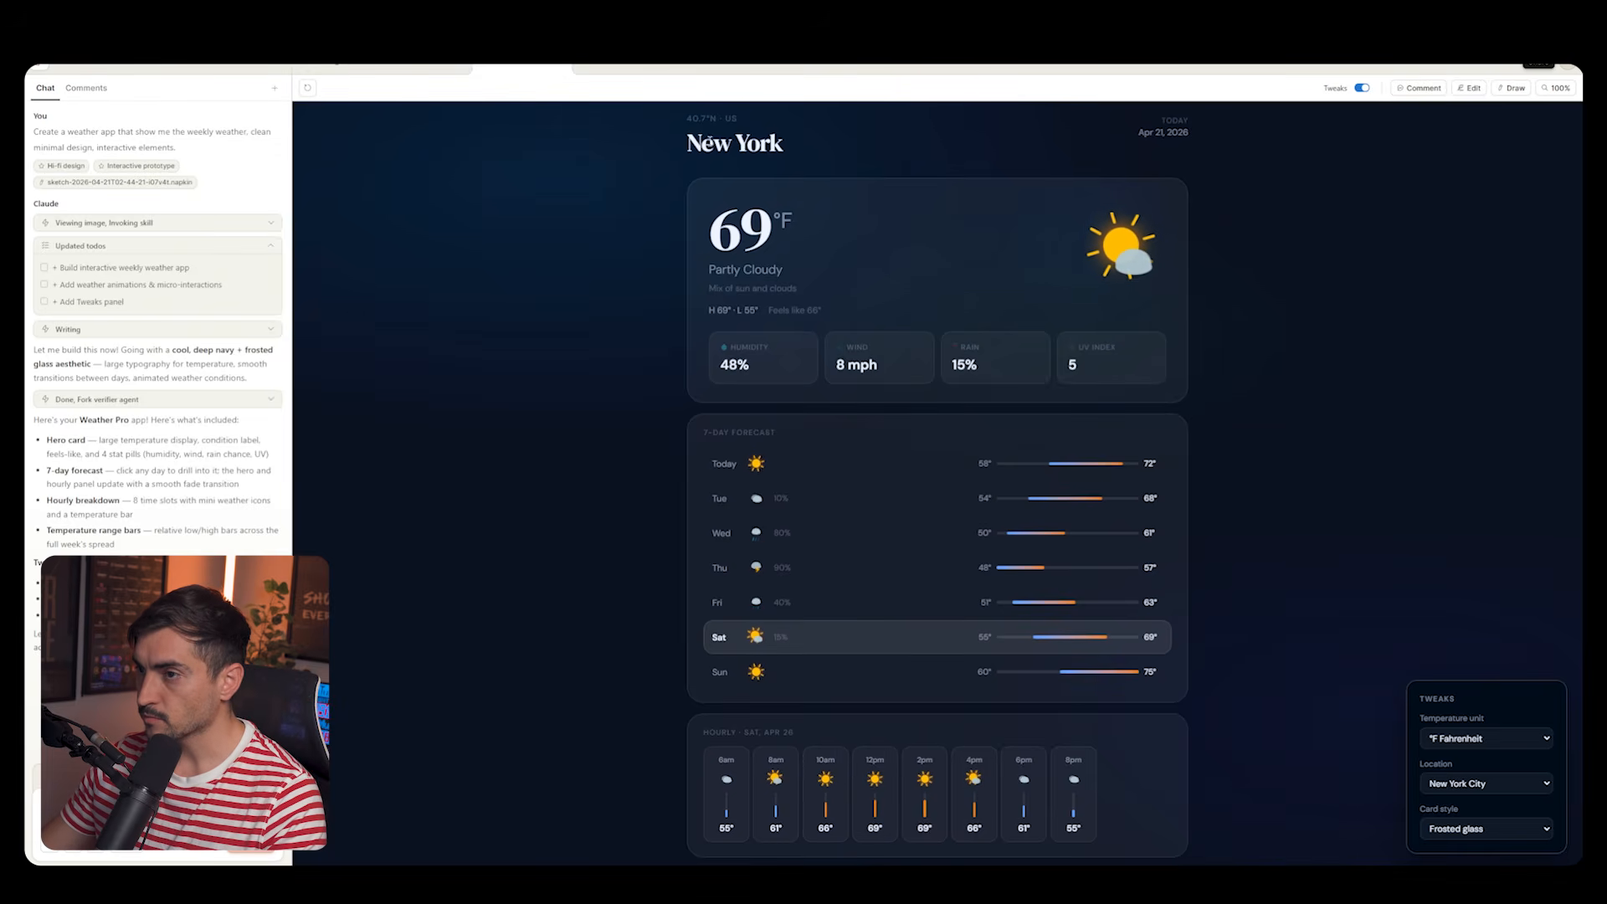
- Set the weather app's temperature unit to °C Celsius and its location to Tokyo
drag(713, 143, 746, 144)
click(1490, 738)
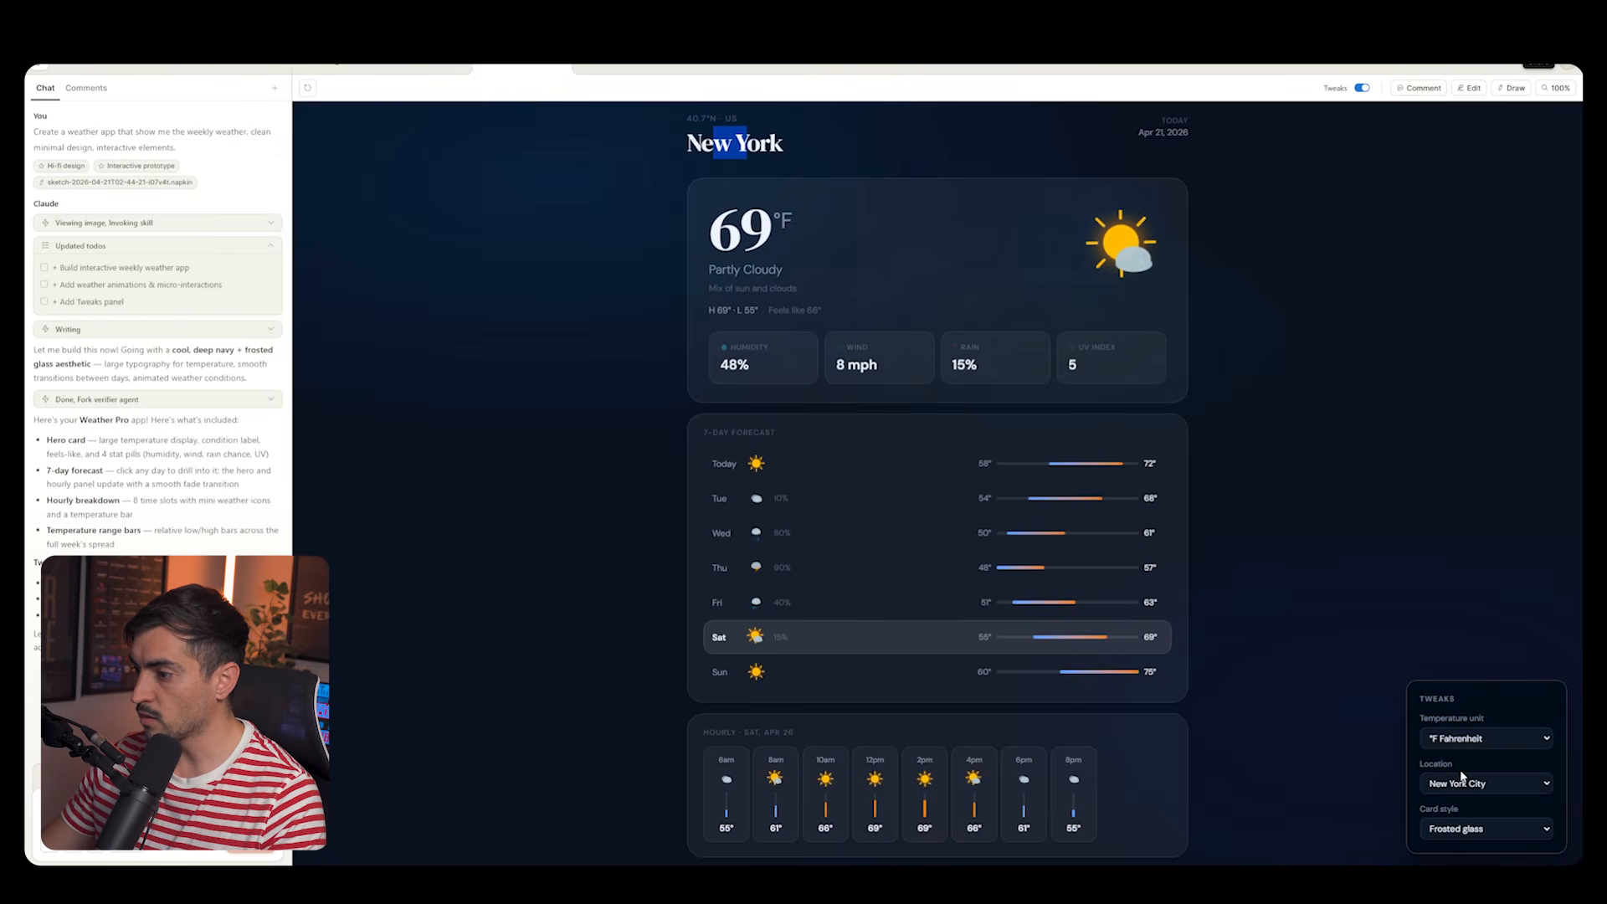
click(1464, 778)
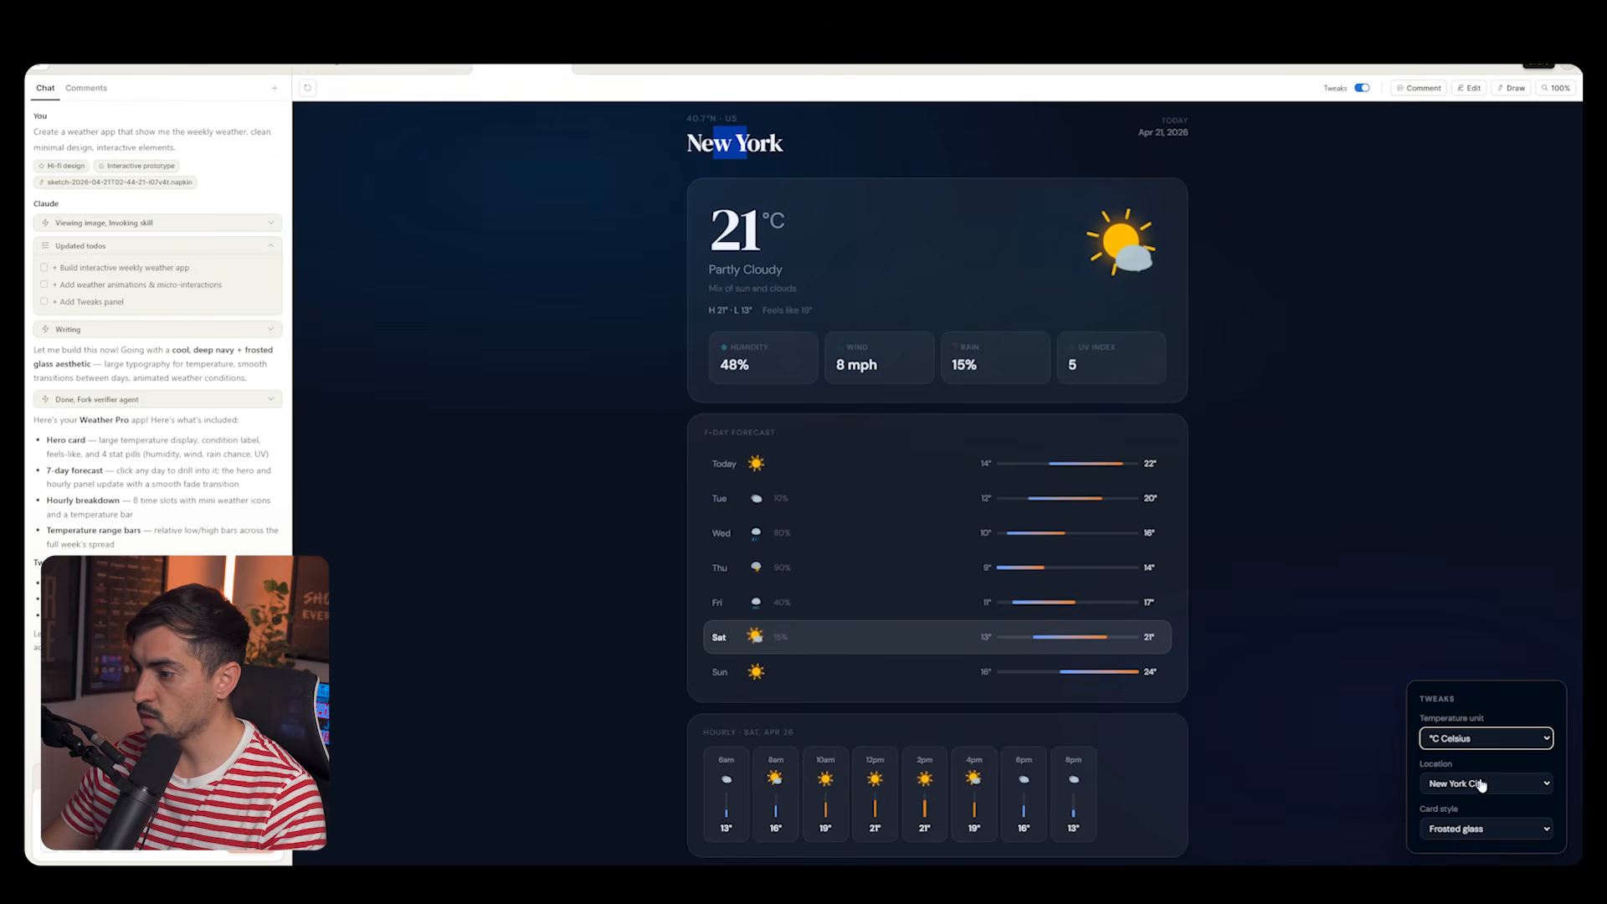
click(1460, 852)
- Try the Solid dark card style on the weather app and return it to Frosted glass
click(1461, 827)
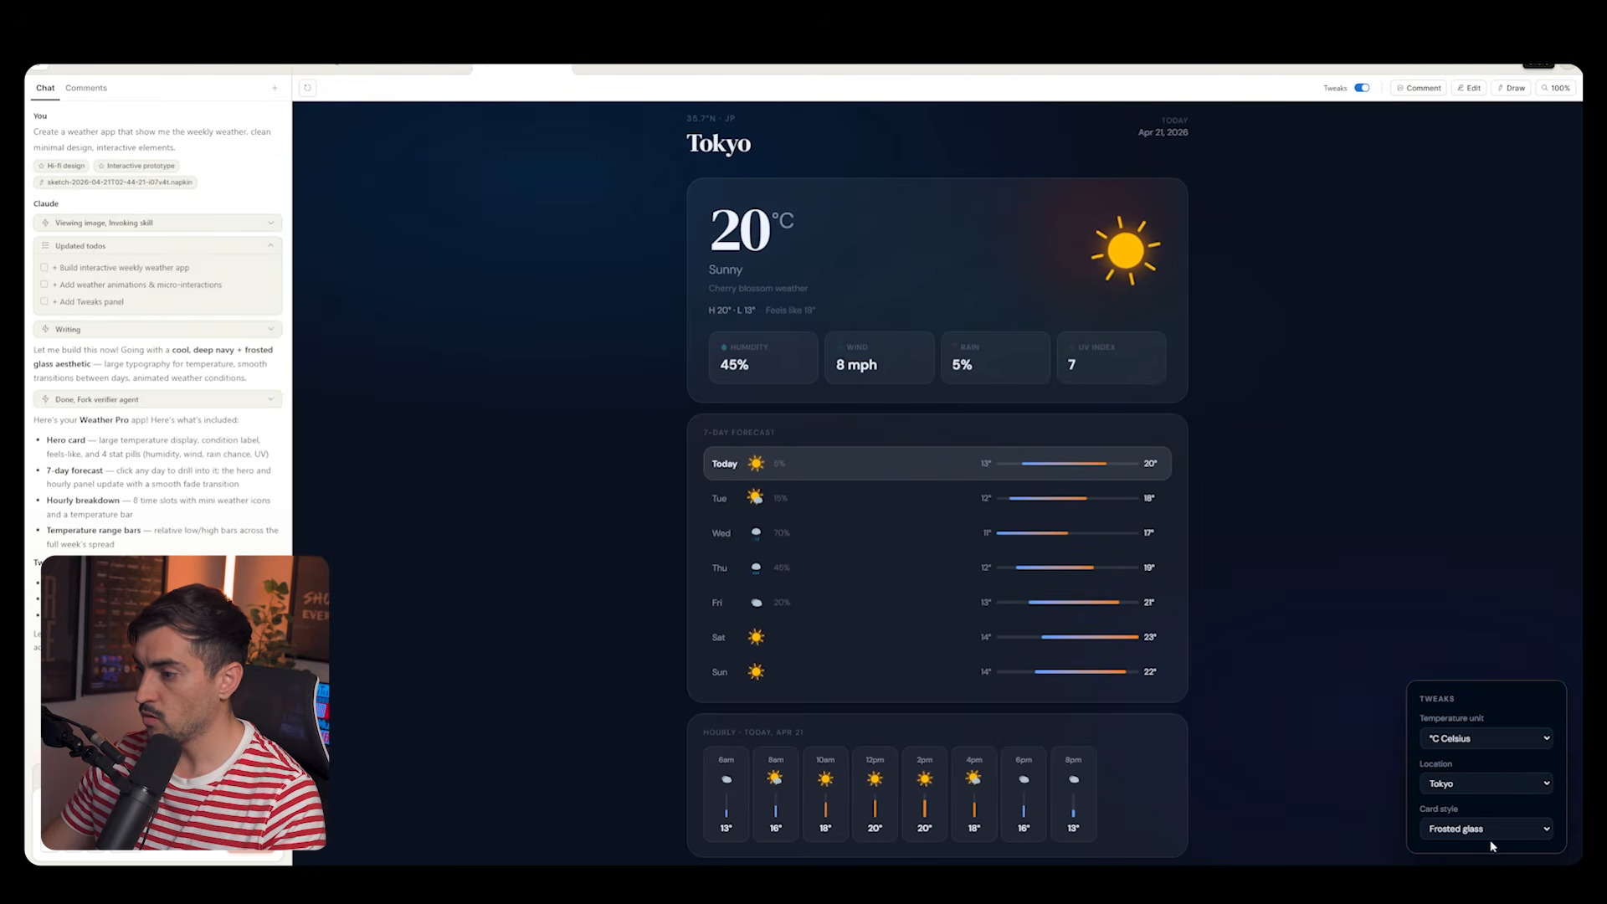
click(1480, 864)
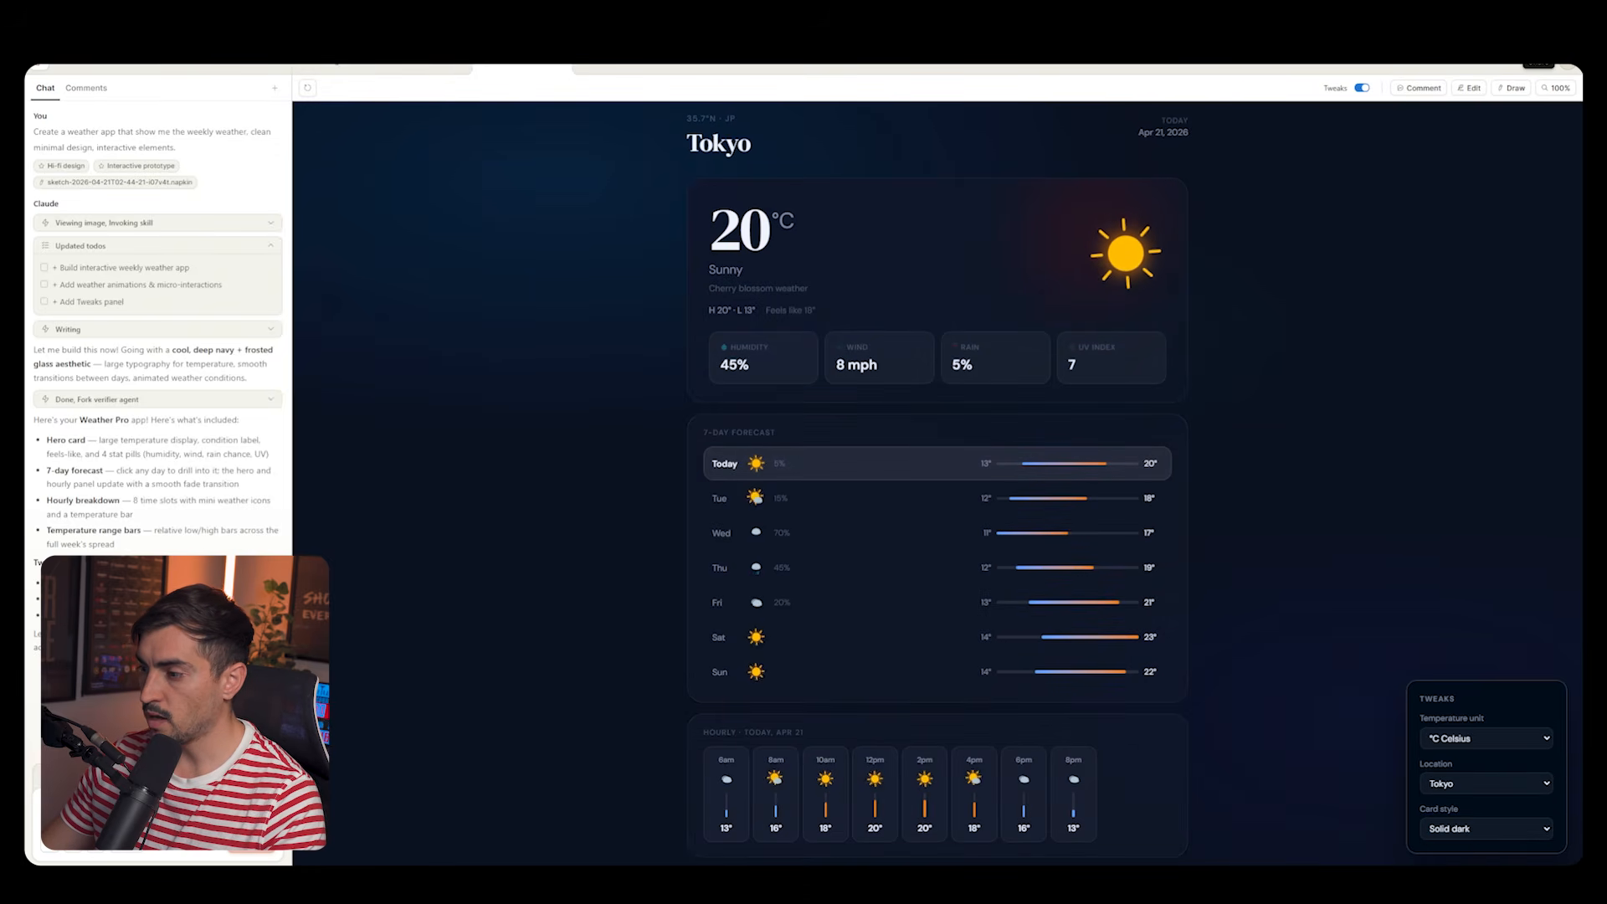
click(1463, 837)
click(1471, 816)
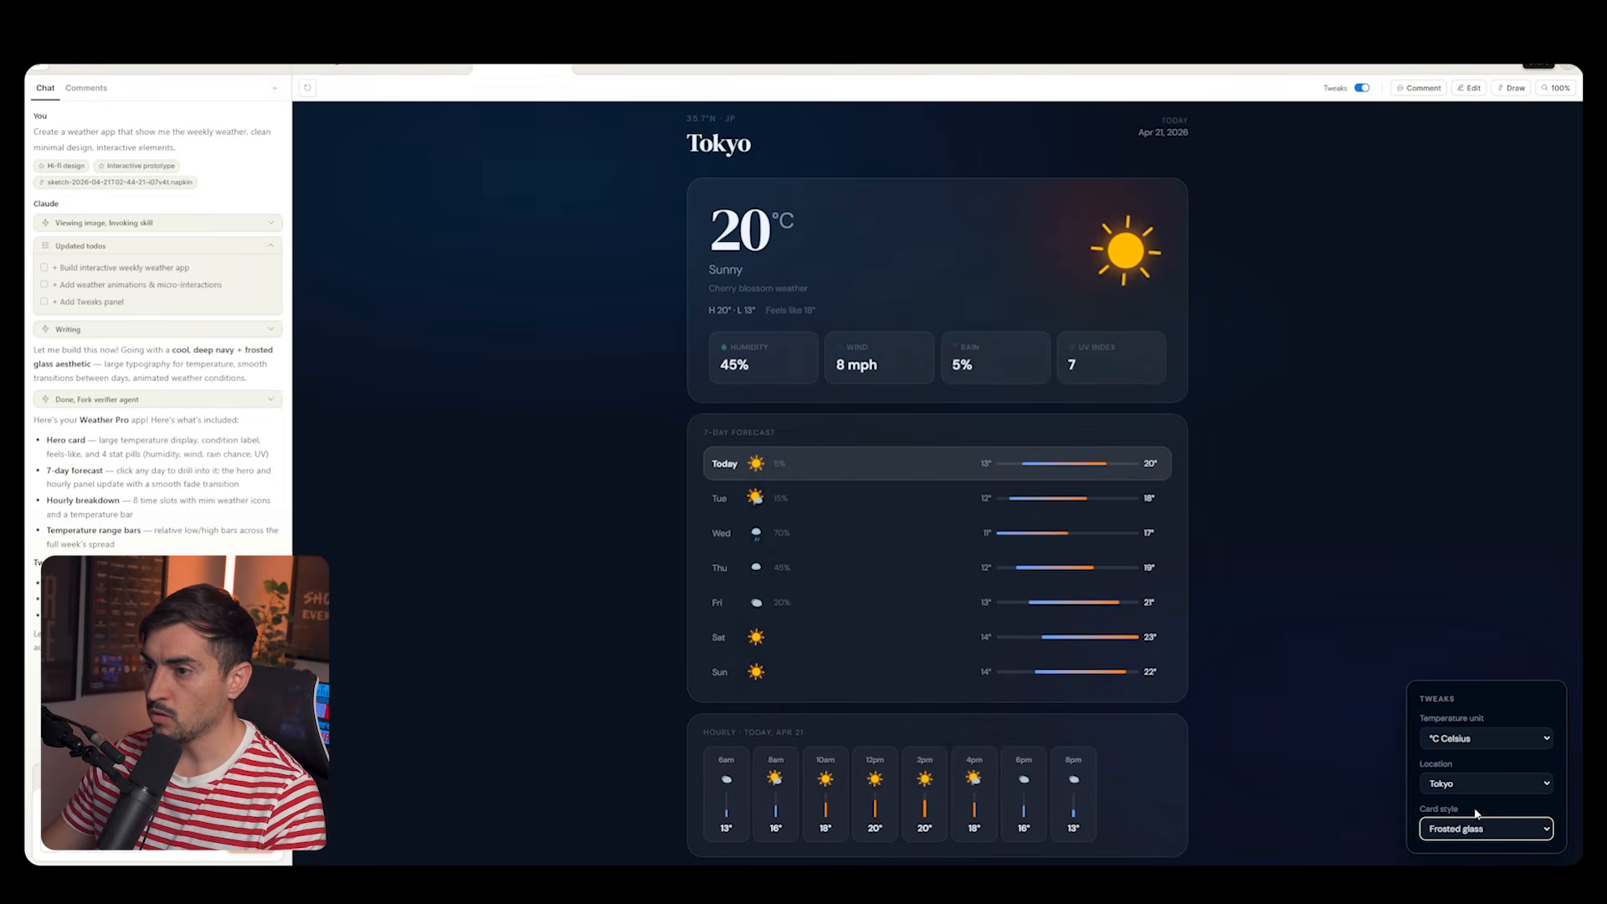
click(1346, 209)
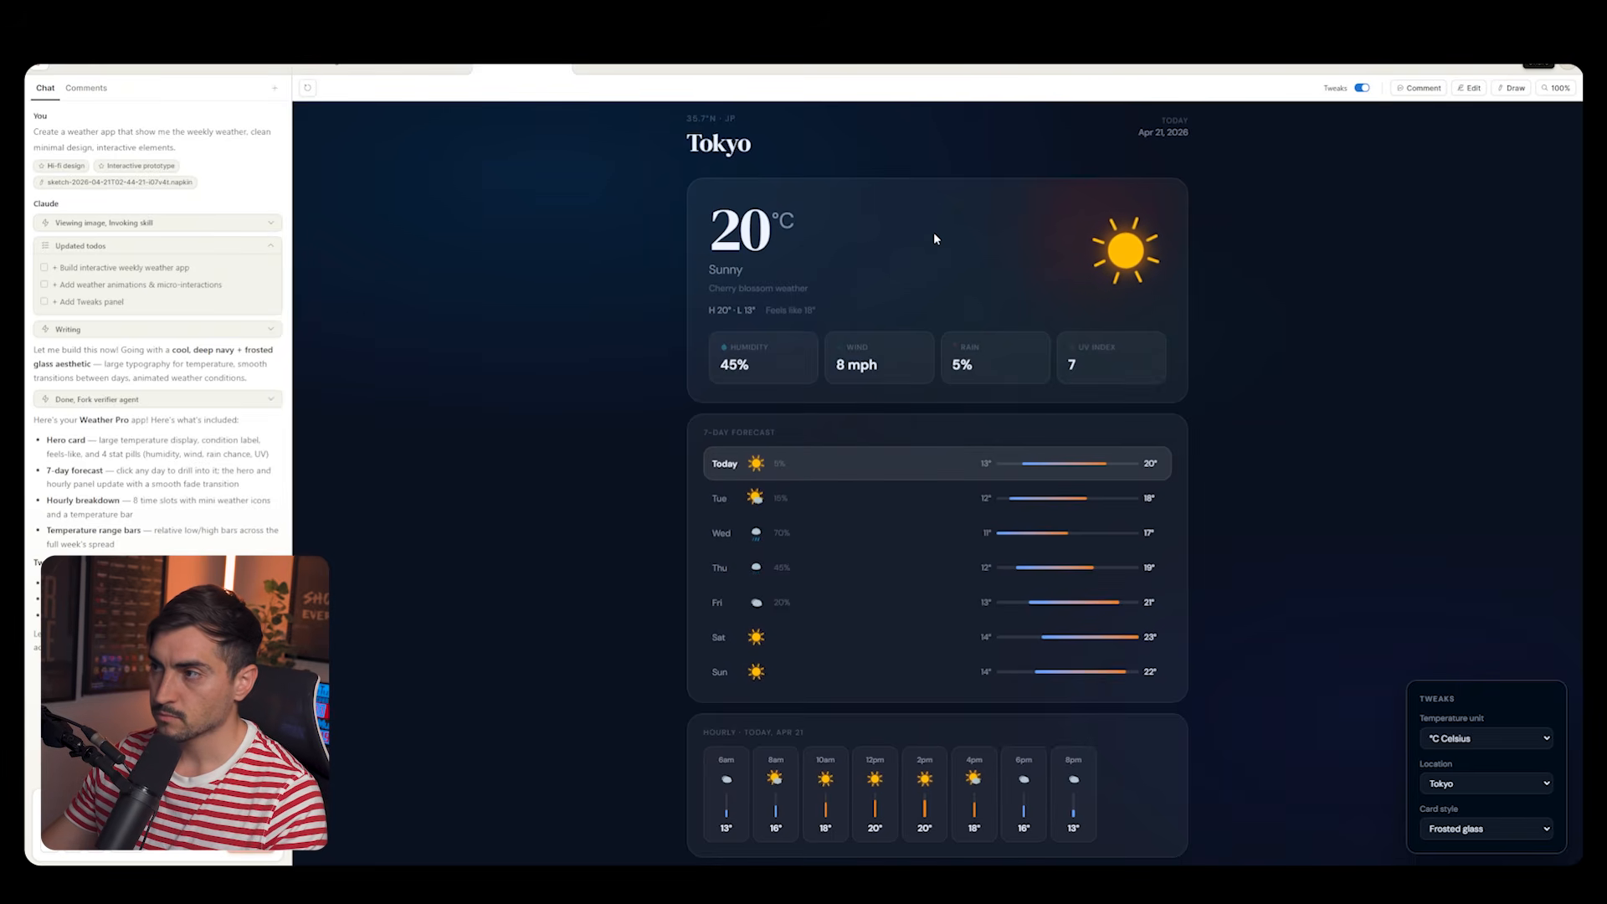
- Review the project's sharing, duplication and export options
click(1418, 88)
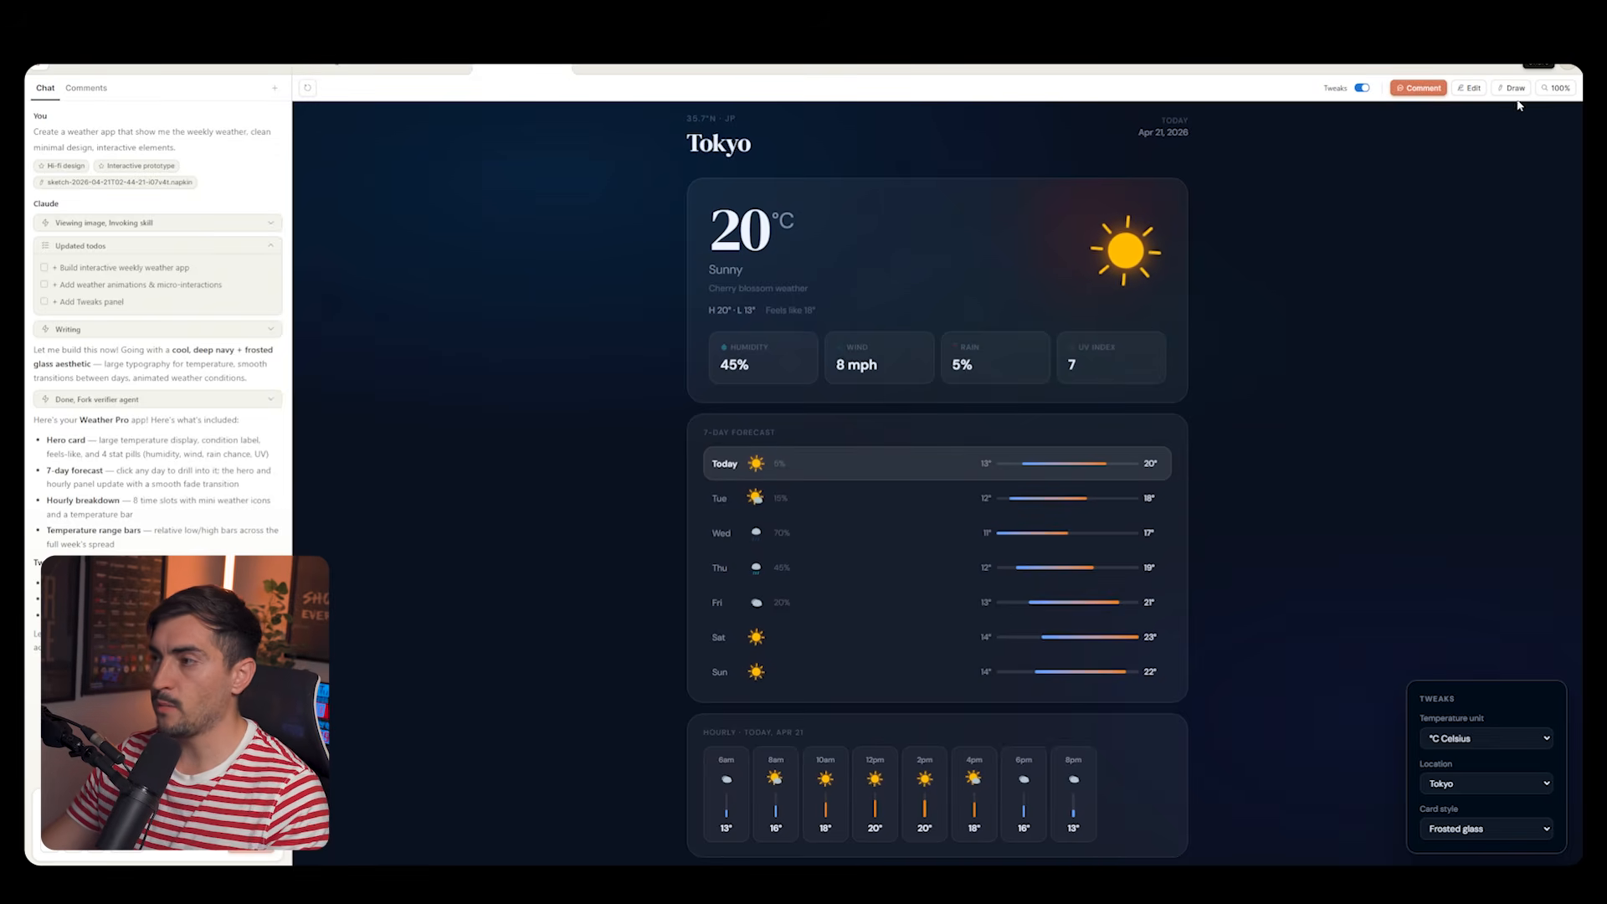
click(1537, 65)
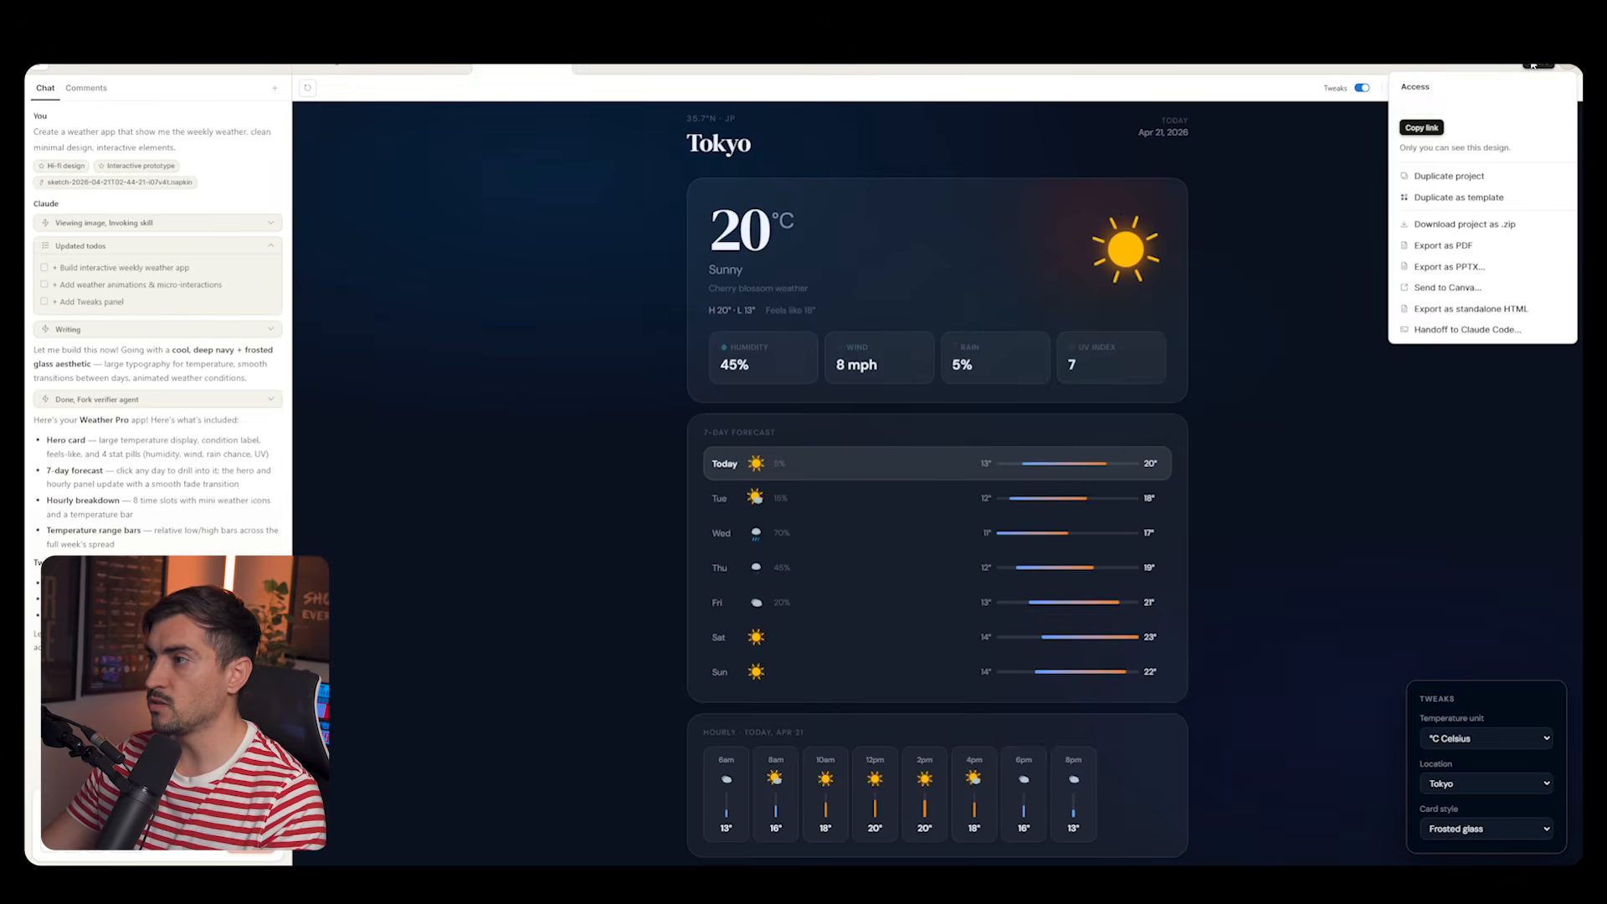
click(1436, 128)
click(1433, 87)
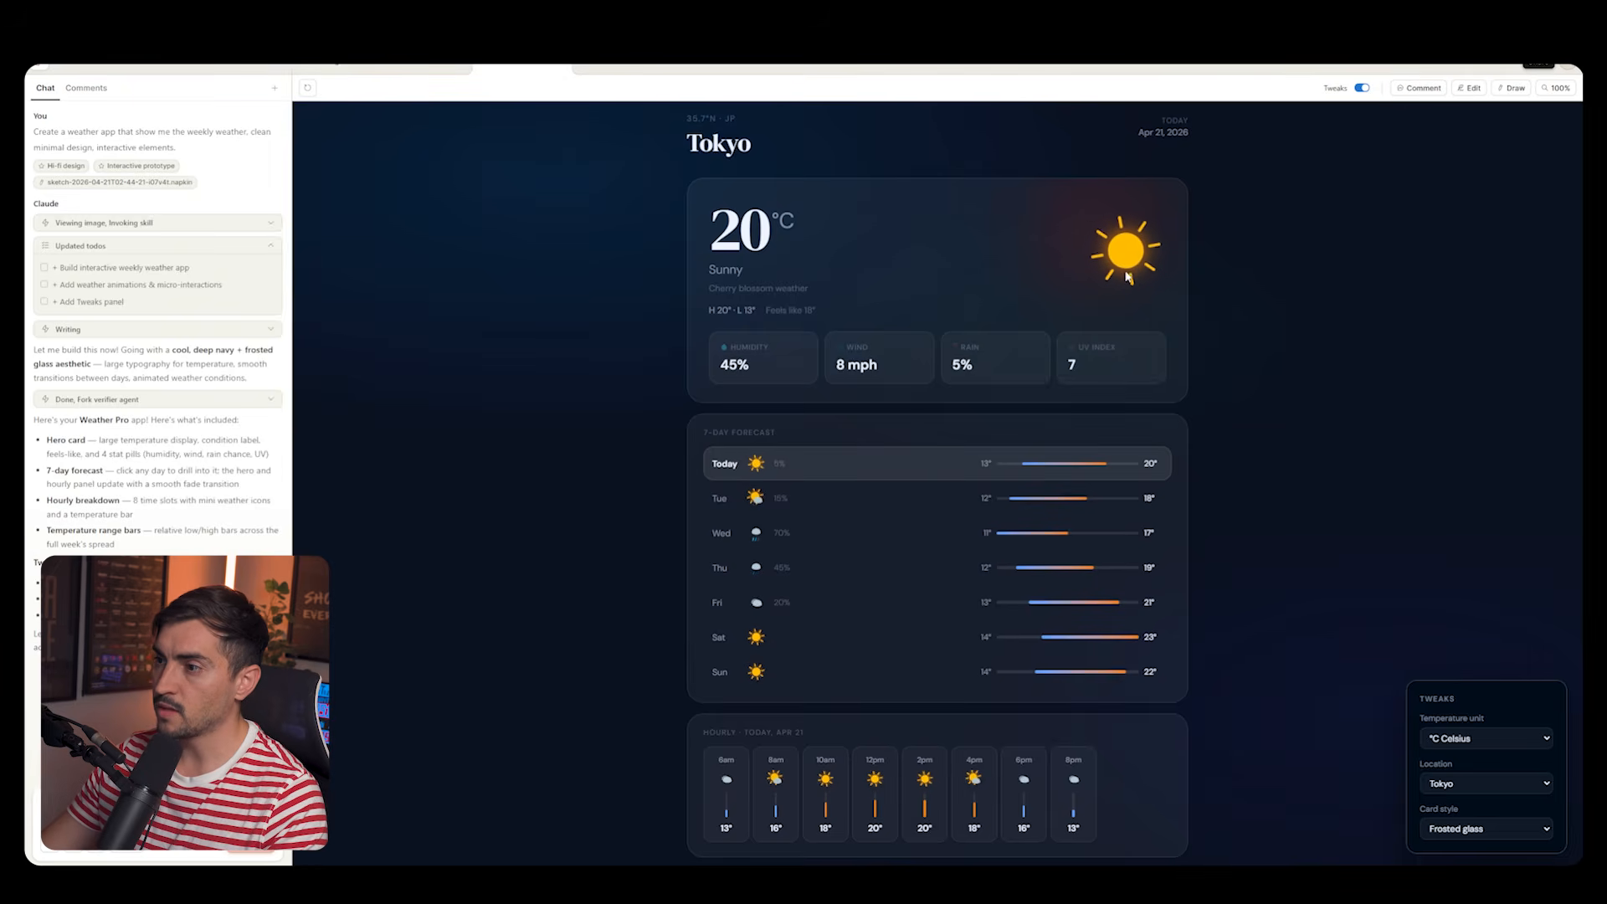
- Add the comment "change the icon" to the large sun icon and return to the chat
click(1419, 87)
click(1191, 265)
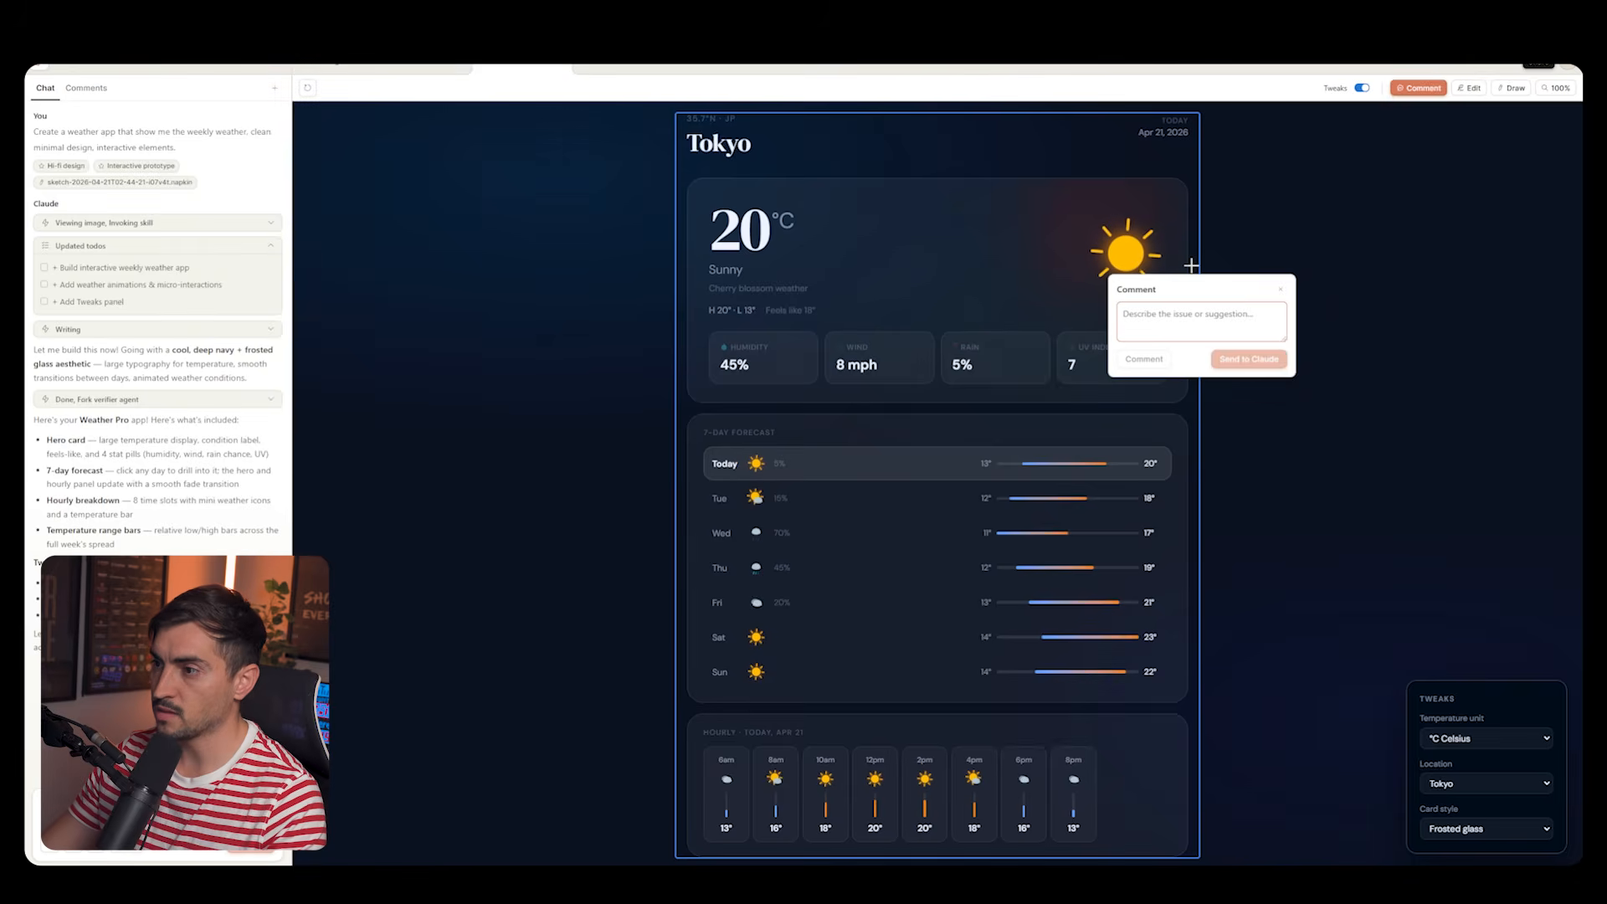
text(f)
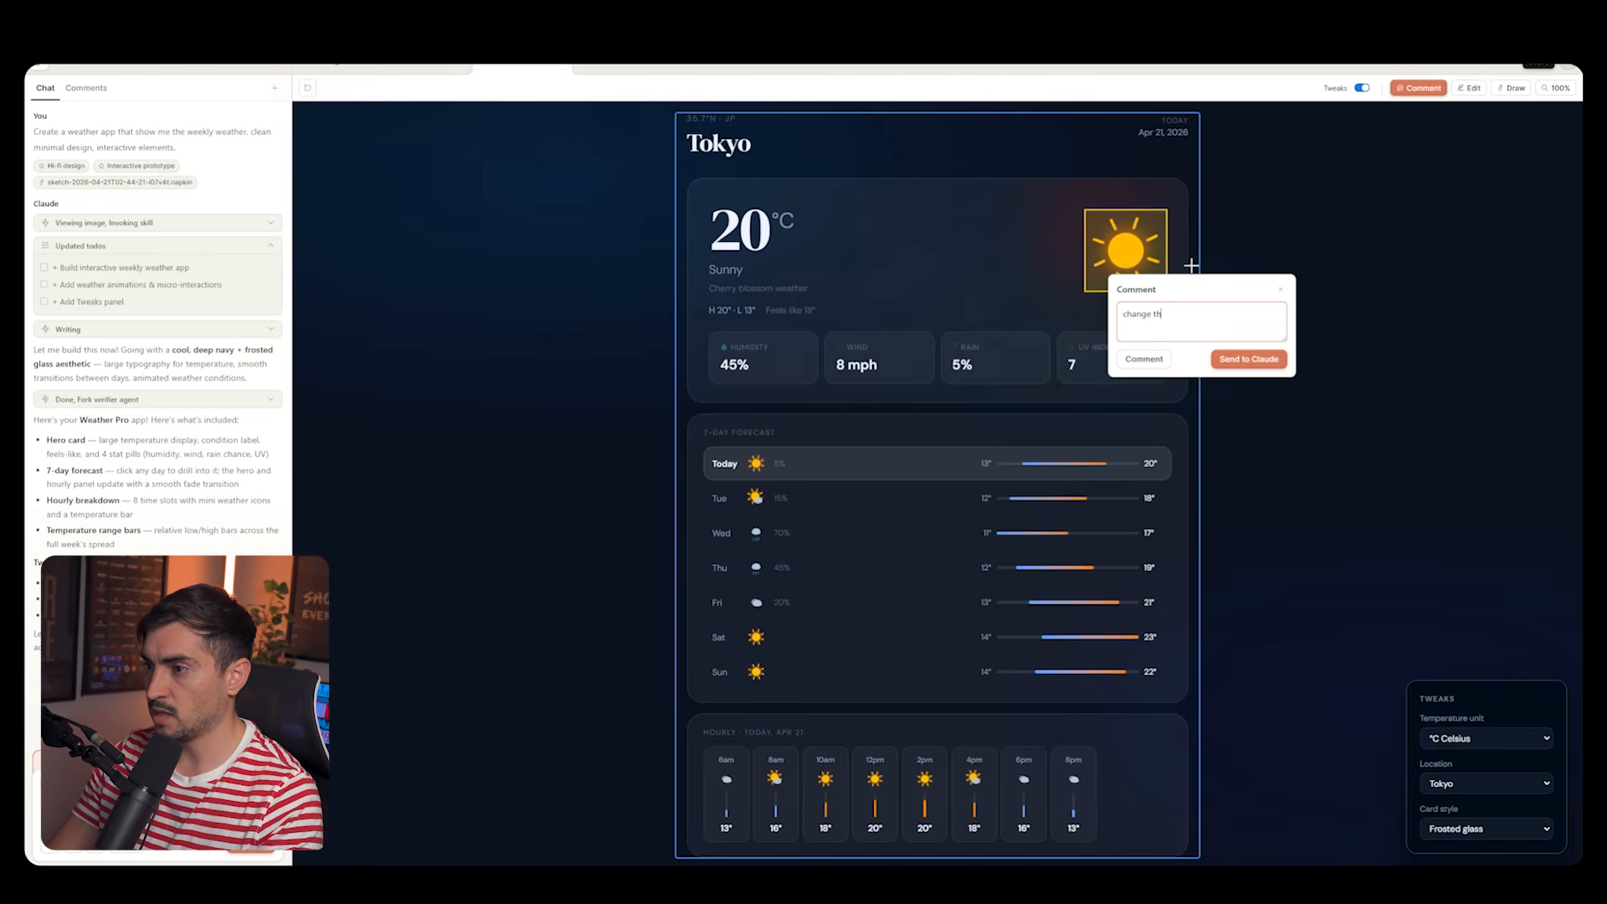
click(1247, 360)
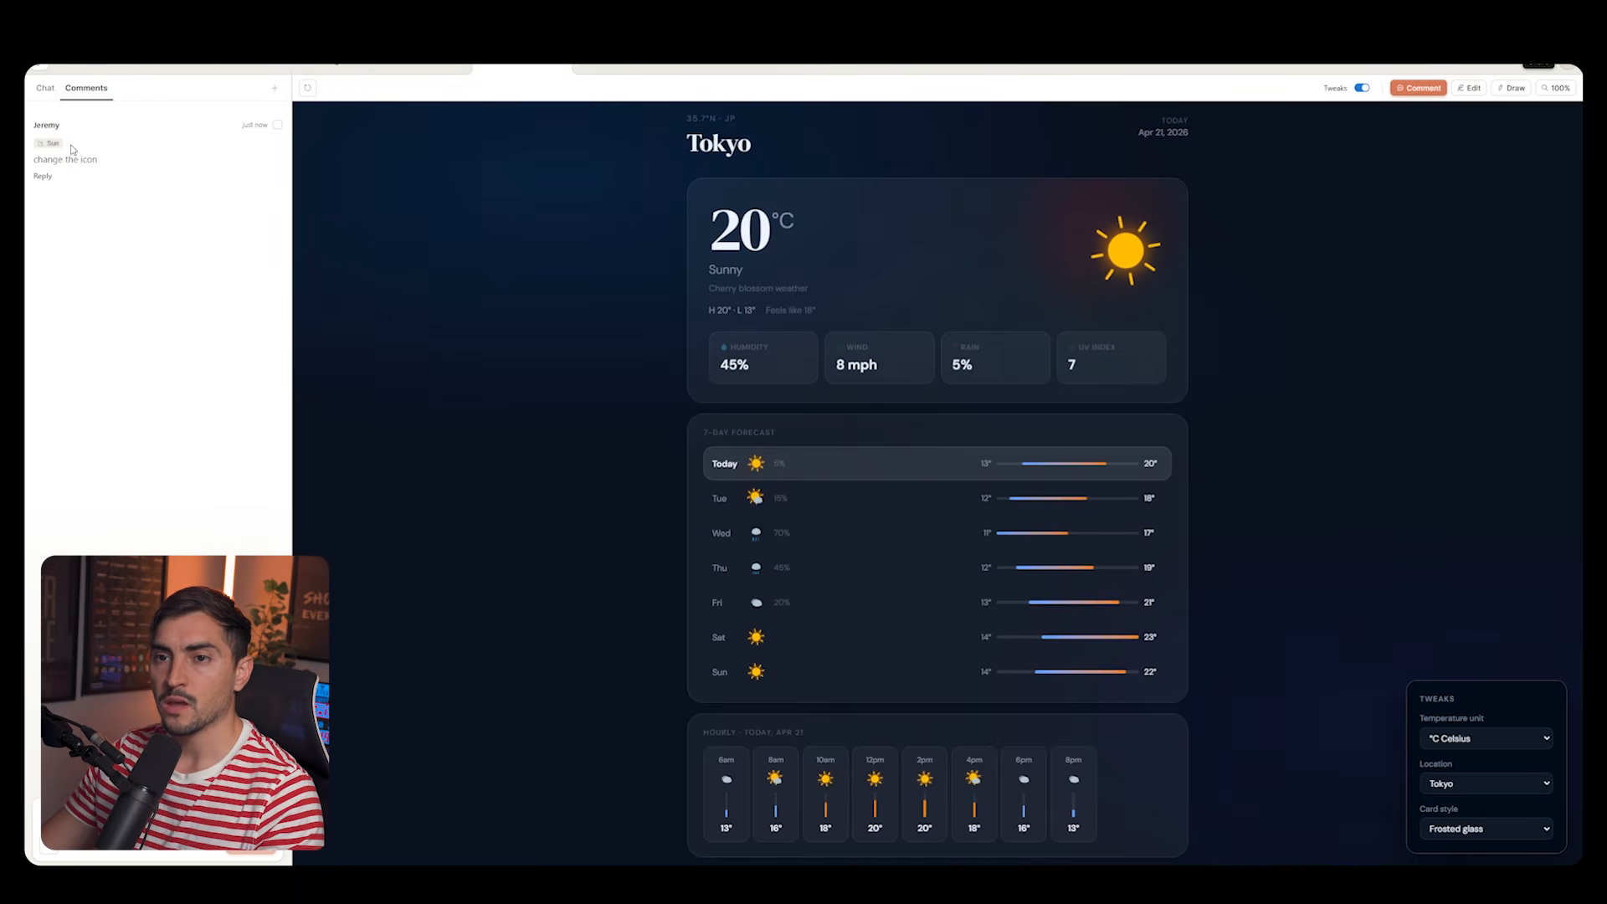
click(46, 98)
- Change the page background to a dark green, rgb(1, 81, 51)
click(1471, 87)
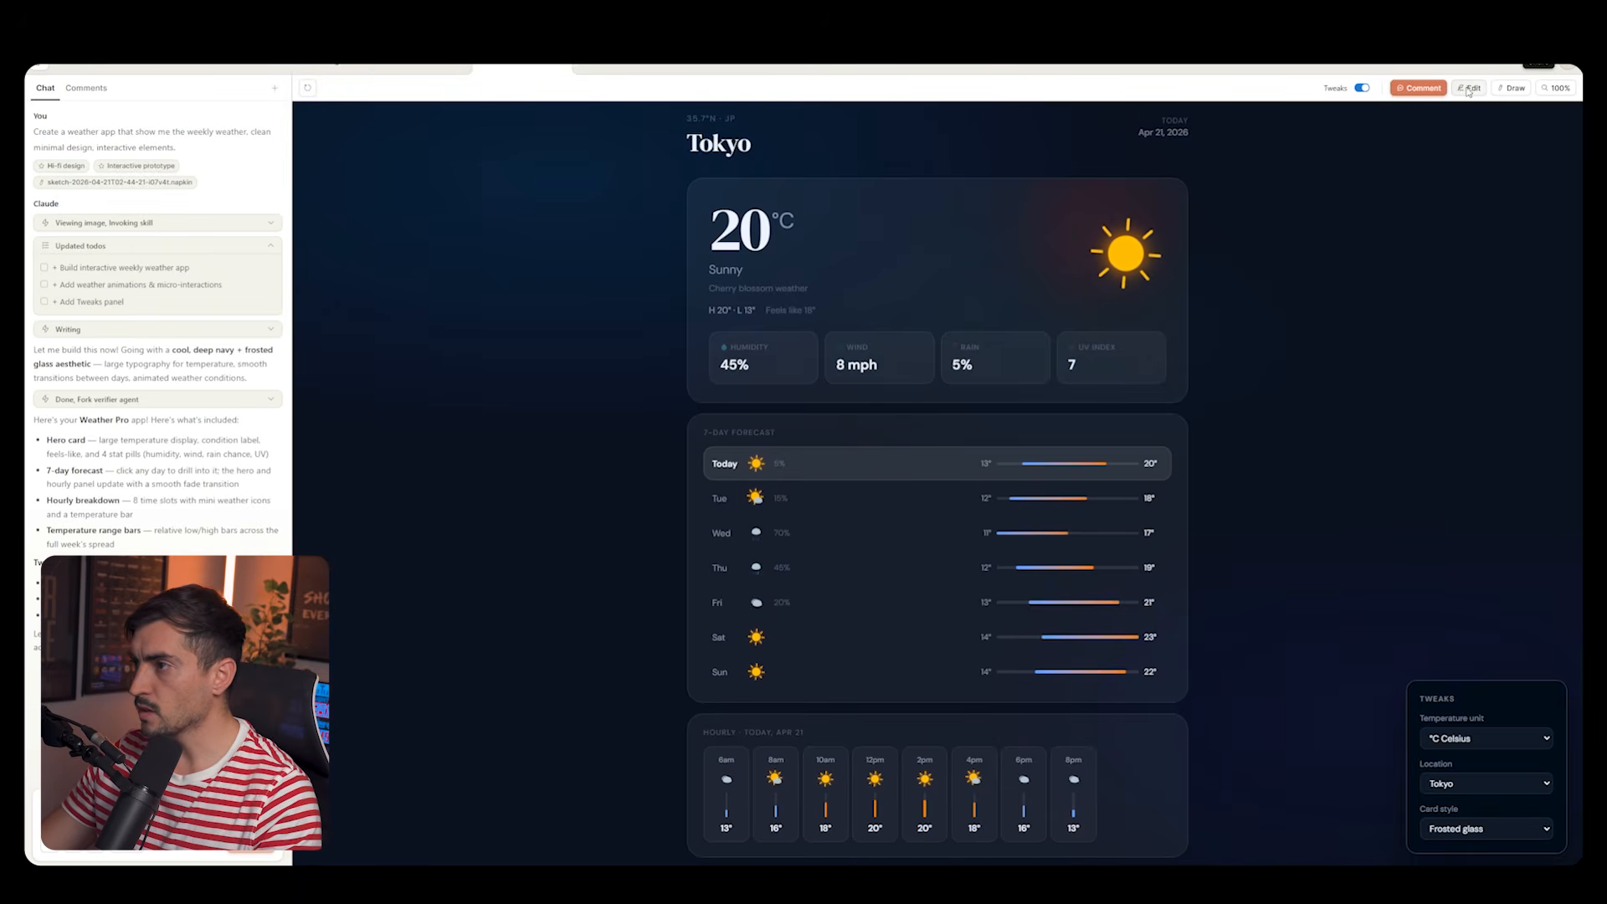
click(1429, 134)
drag(1472, 191, 1440, 251)
click(1551, 152)
drag(1551, 152, 1491, 261)
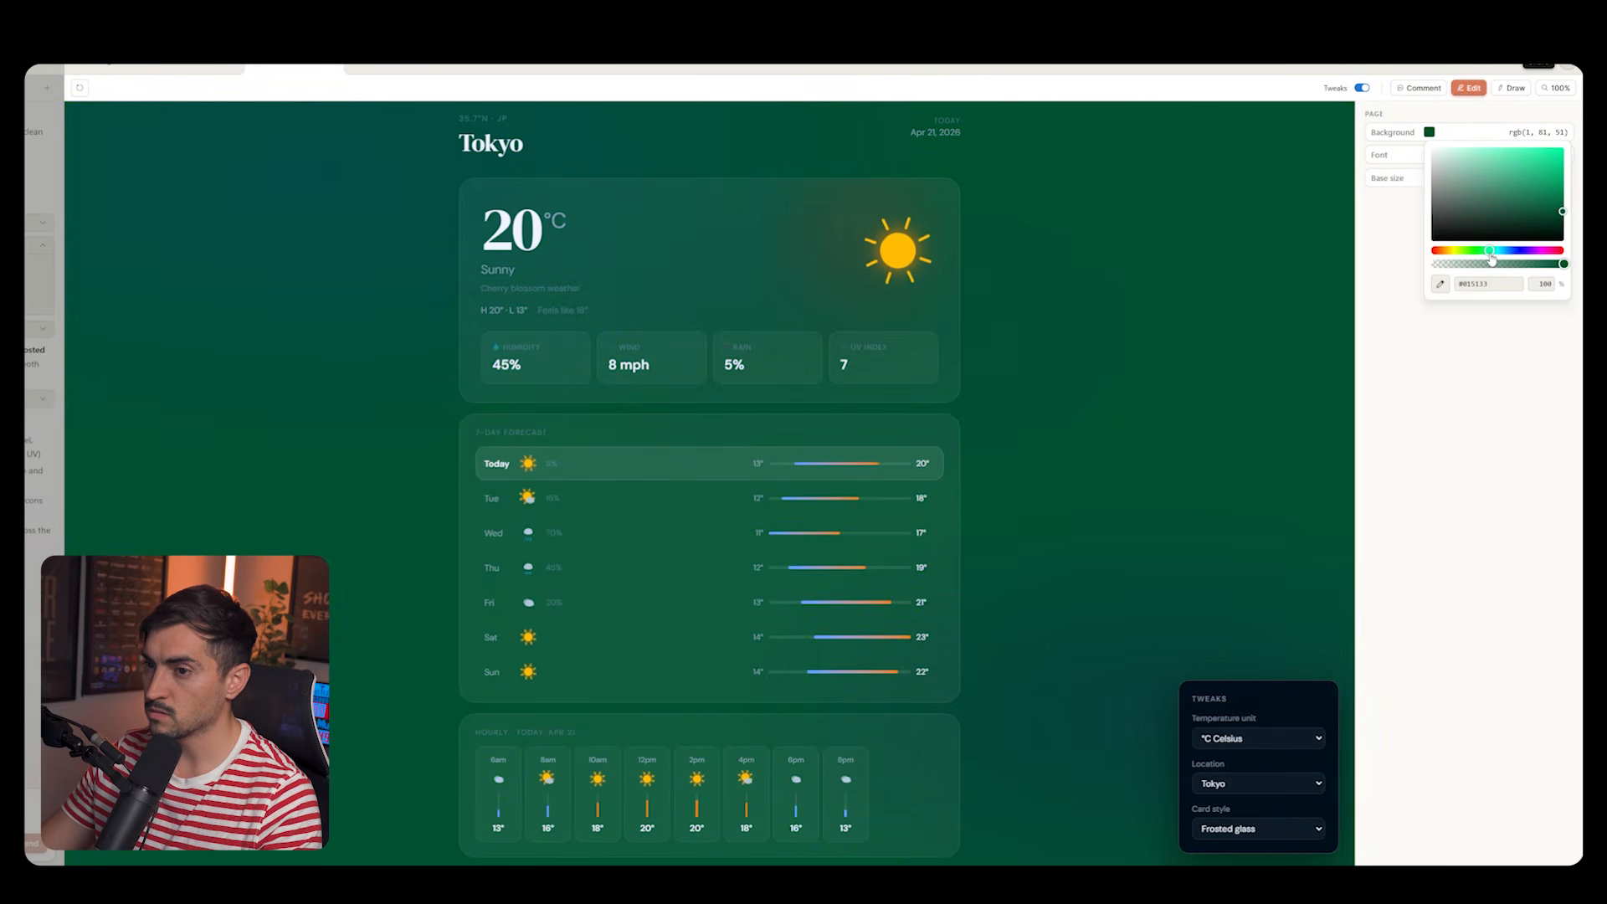
- Draw a freehand circle around the large sun icon as an annotation, undoing the first stroke
click(1513, 89)
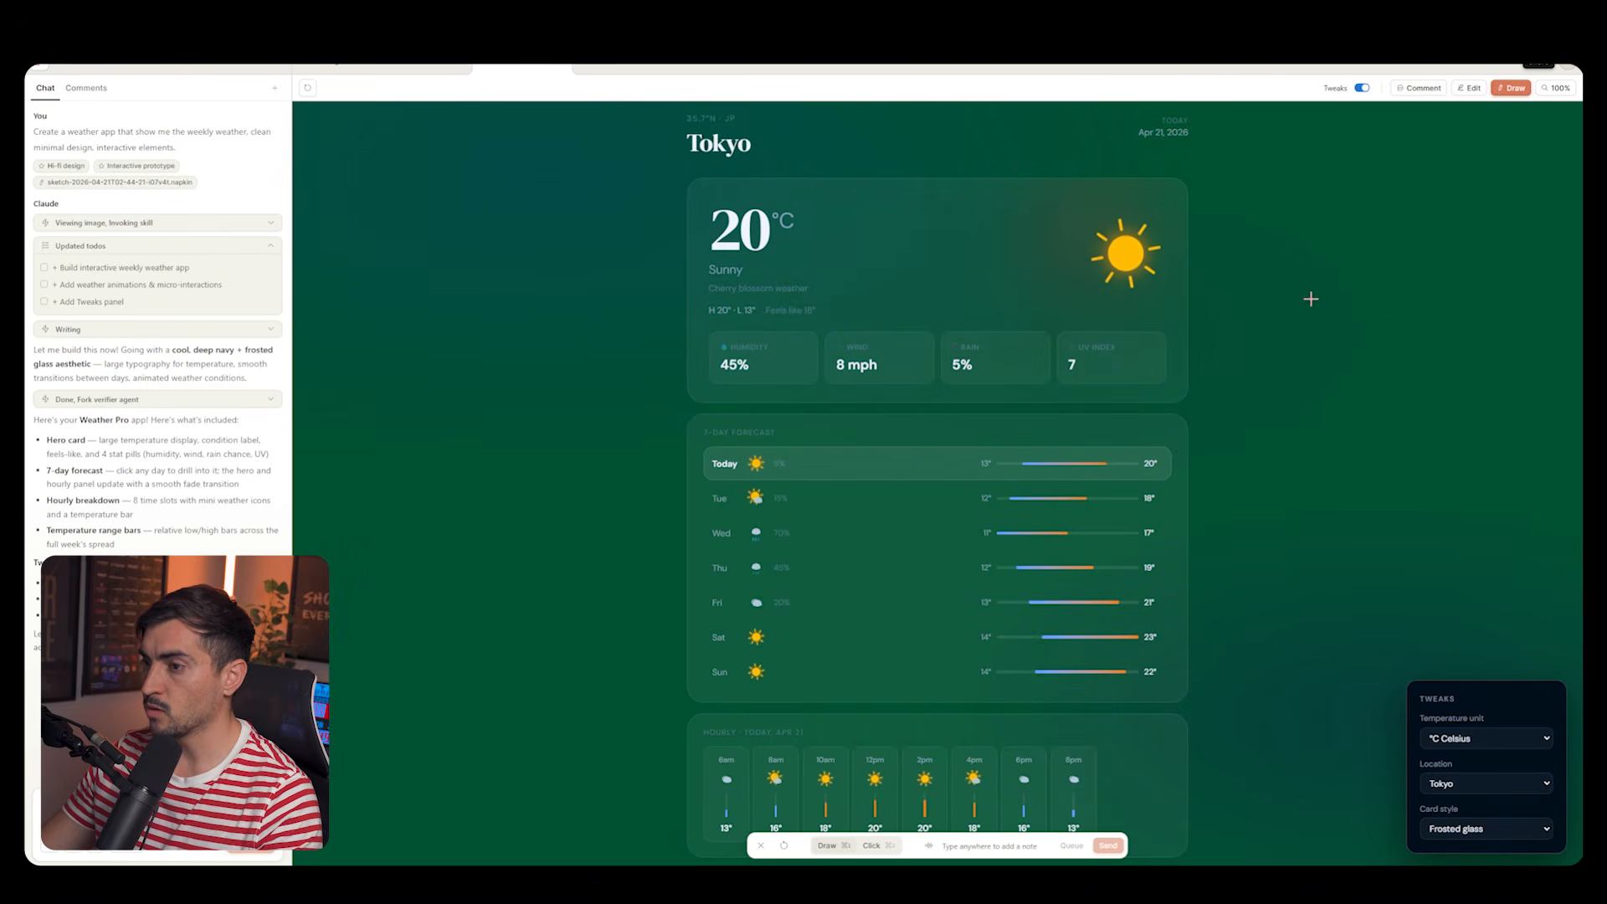
drag(1158, 265, 1145, 385)
key(super+z)
drag(1180, 218, 1208, 279)
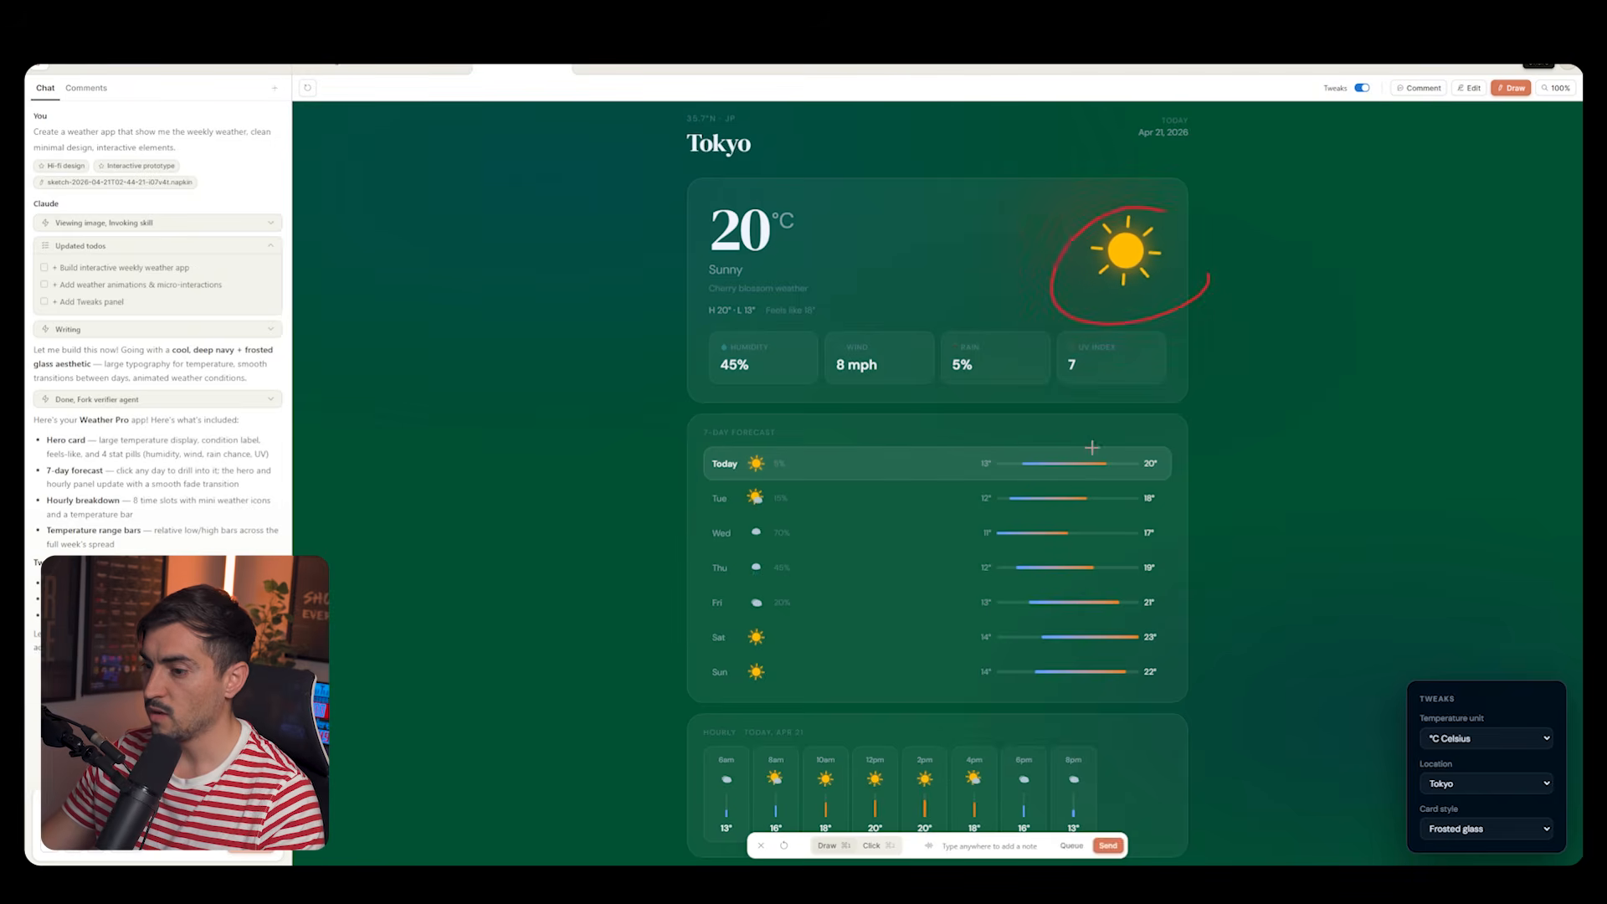
- Undo the circle around the large sun icon, circle the start of the Today forecast row, and leave drawing mode
key(super+z)
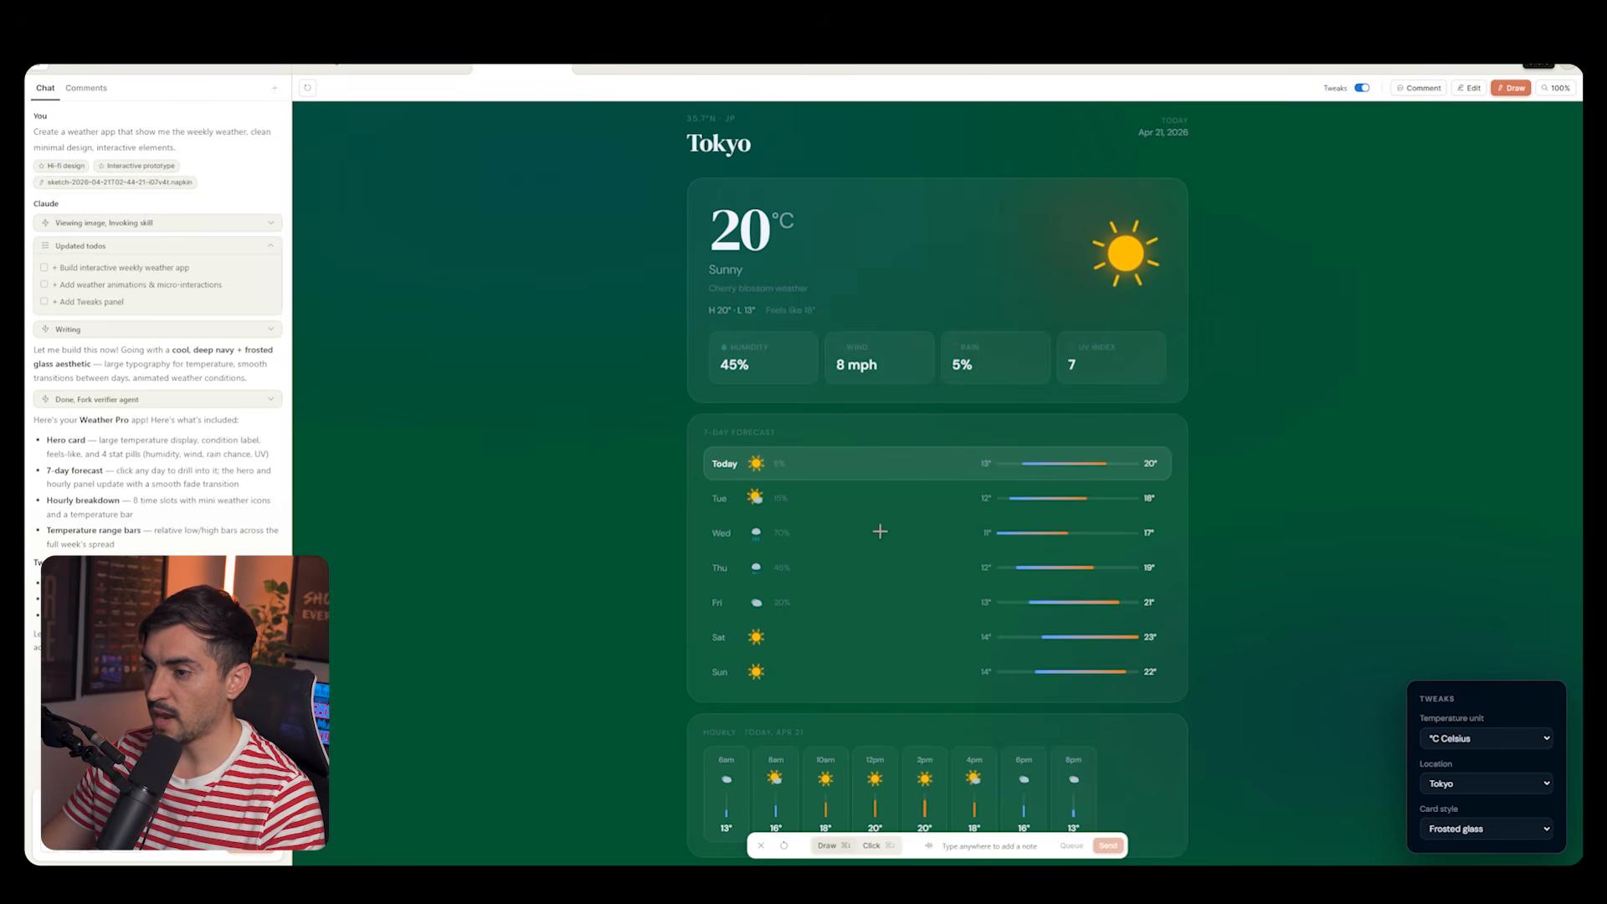
drag(774, 435, 789, 437)
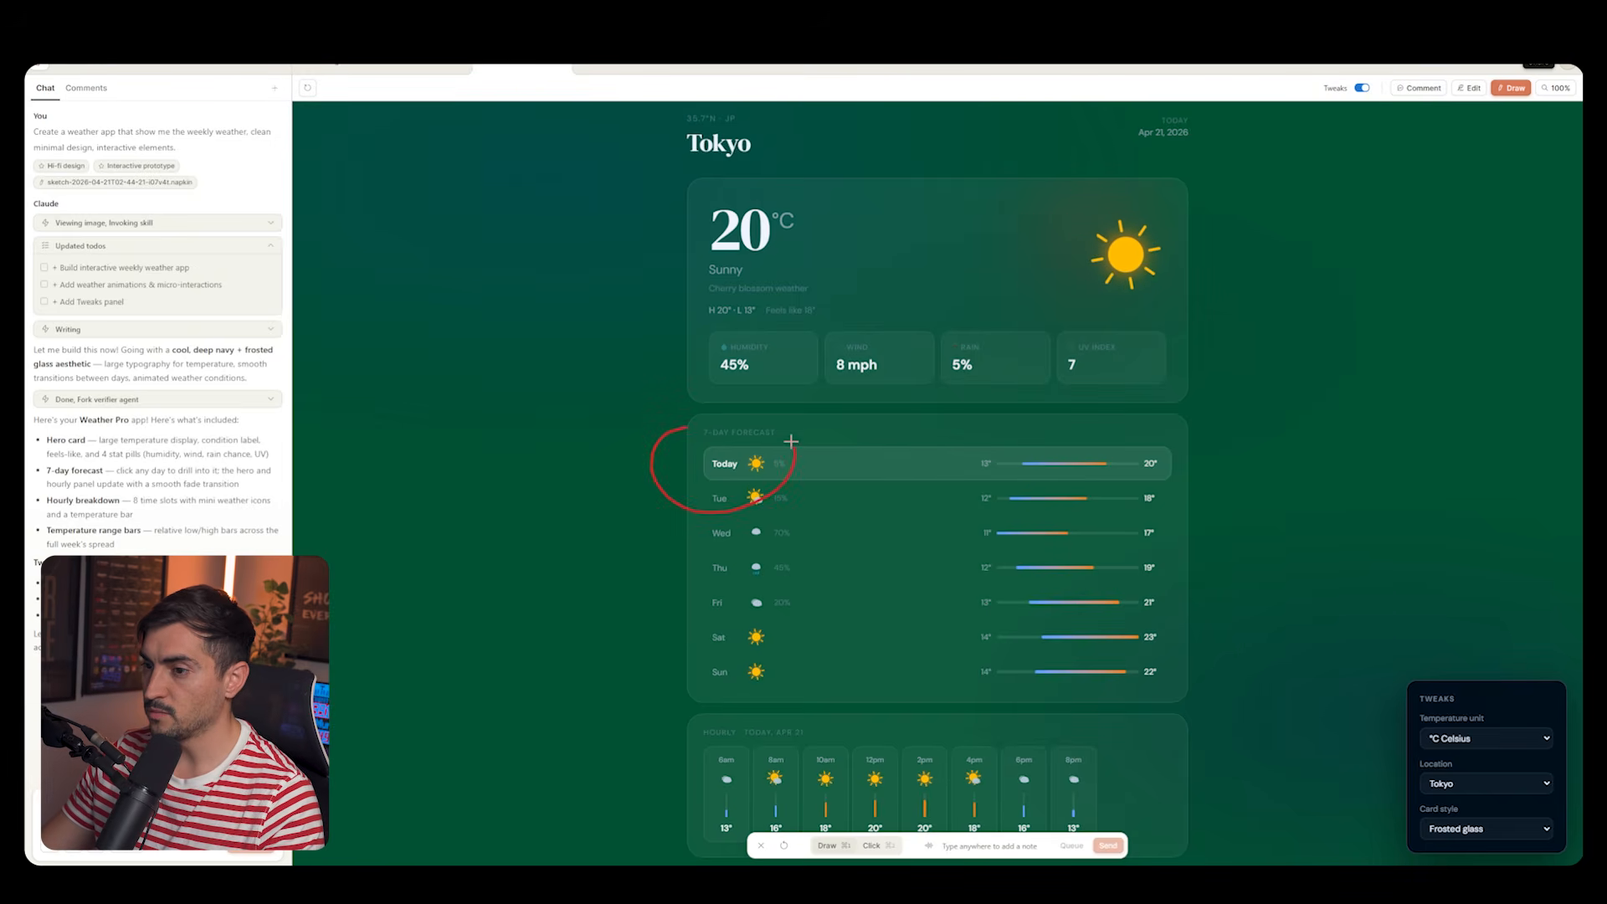
click(1512, 89)
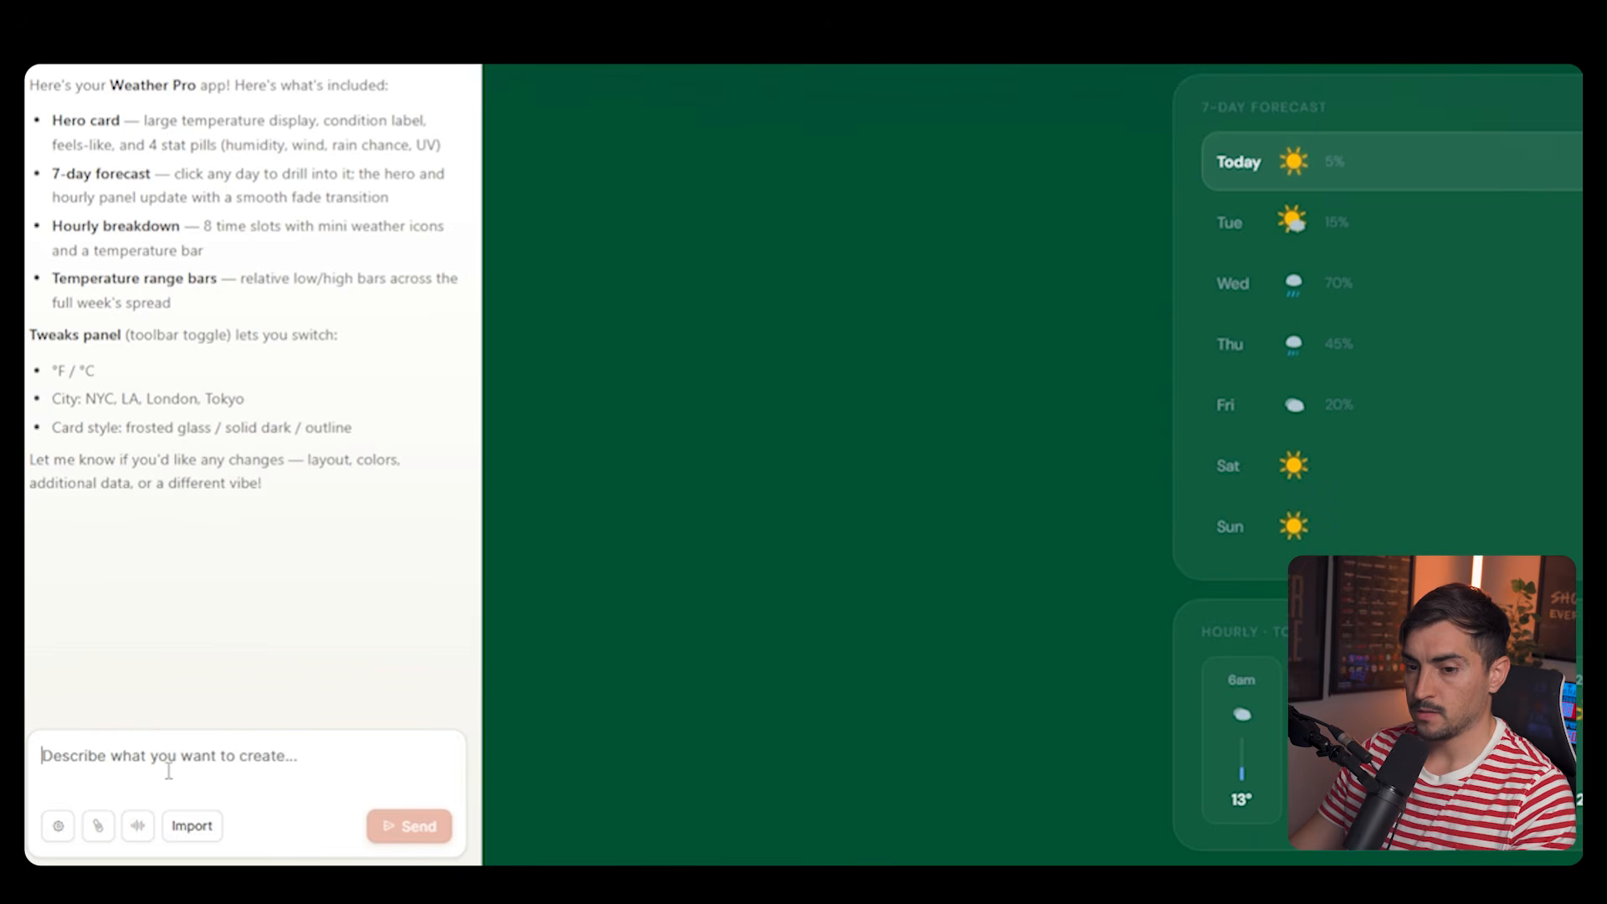
- Send a prompt asking for a subtle blurred background image when days change and the hourly forecast as a small sidebar option at the top right
text(ADD)
key(BackSpace)
key(BackSpace)
text(dd a subtle image)
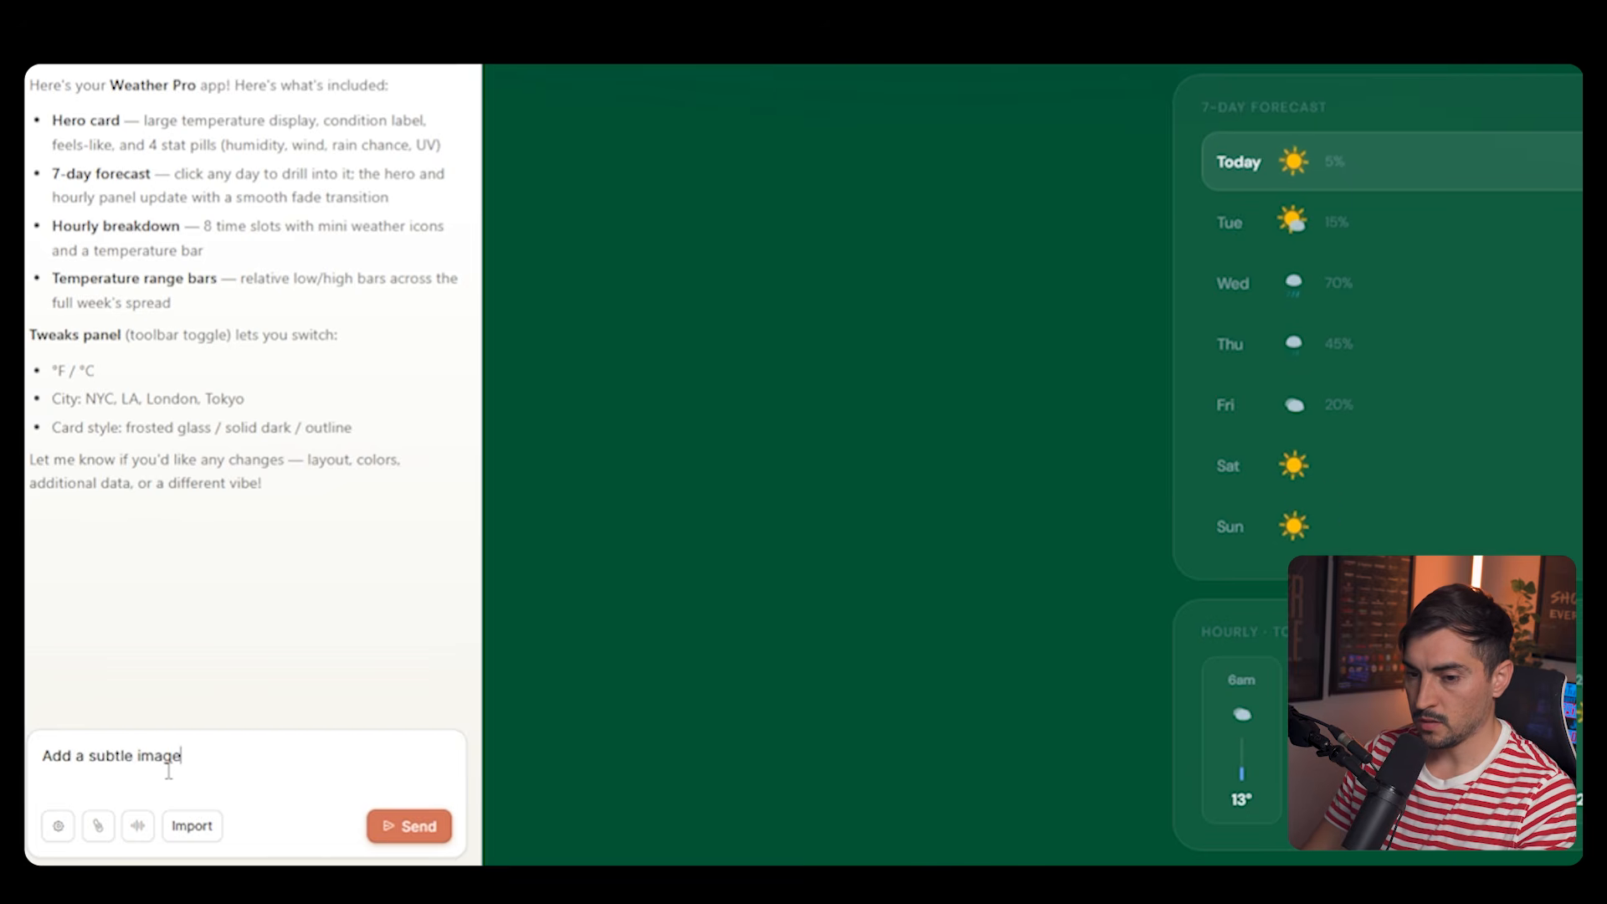
text( blurred int he abcg)
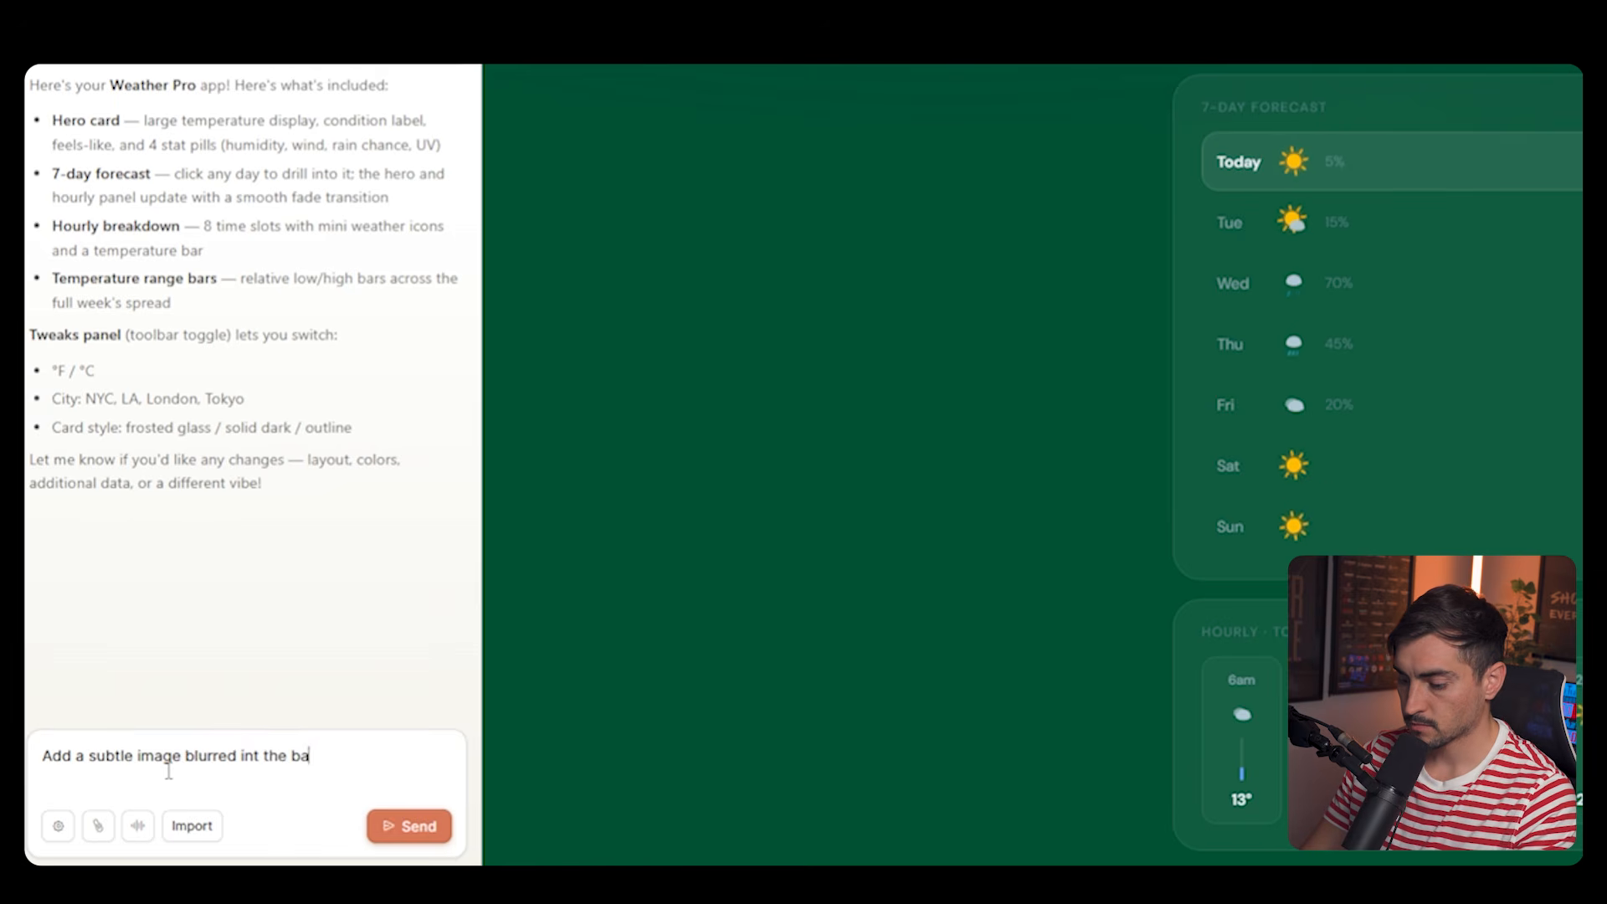
text(ckgorund when you change days. BSho)
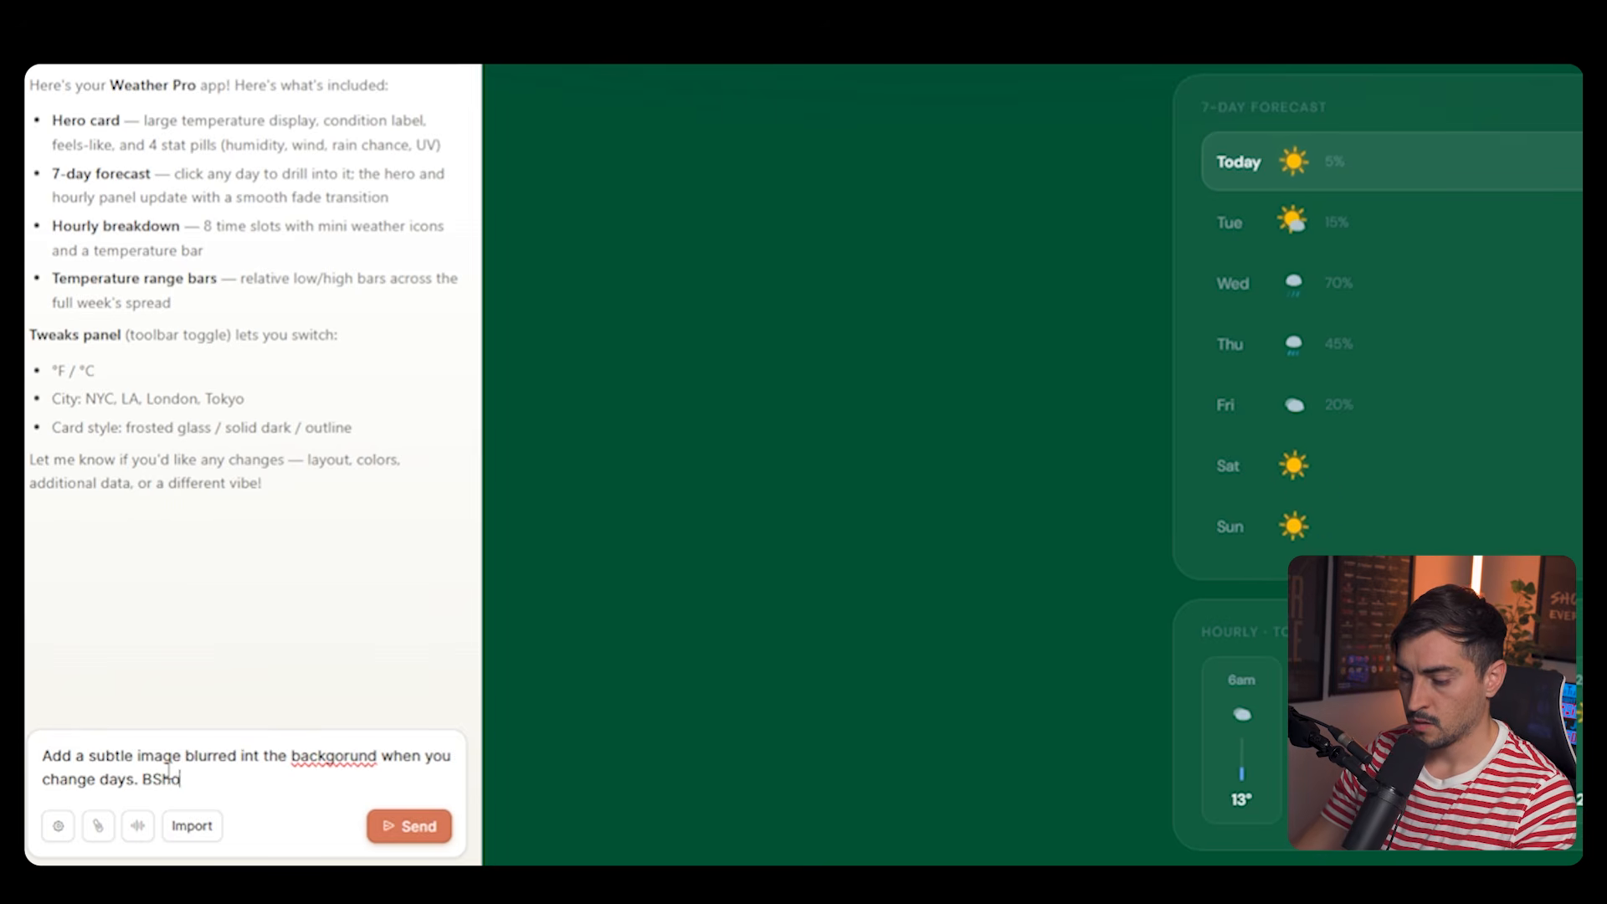
text(w the hourly)
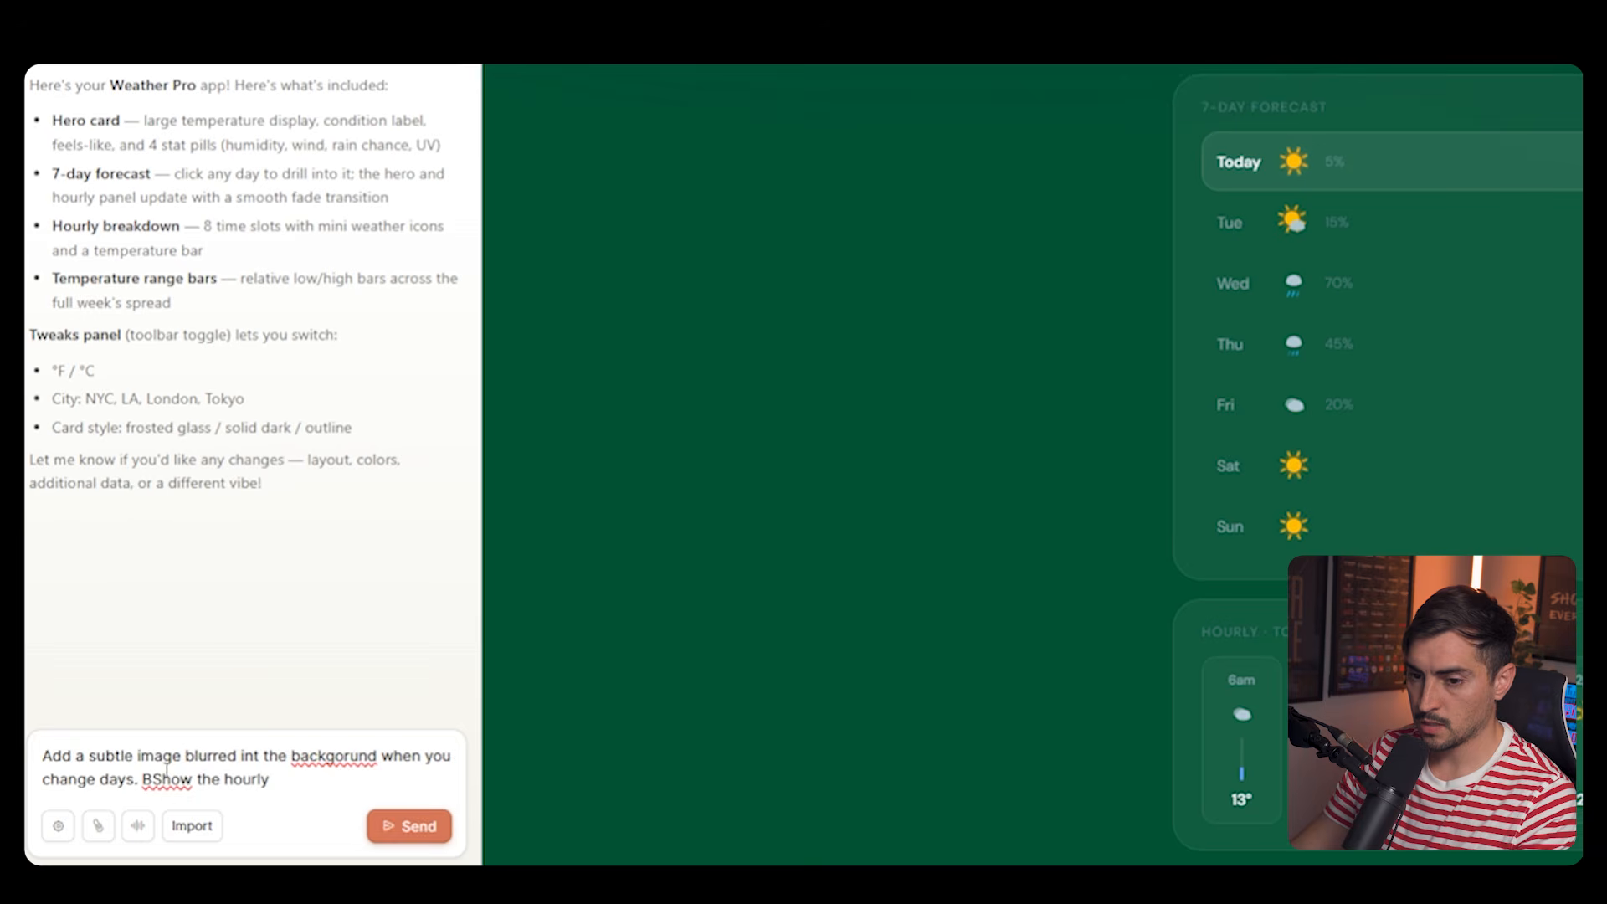
key(BackSpace)
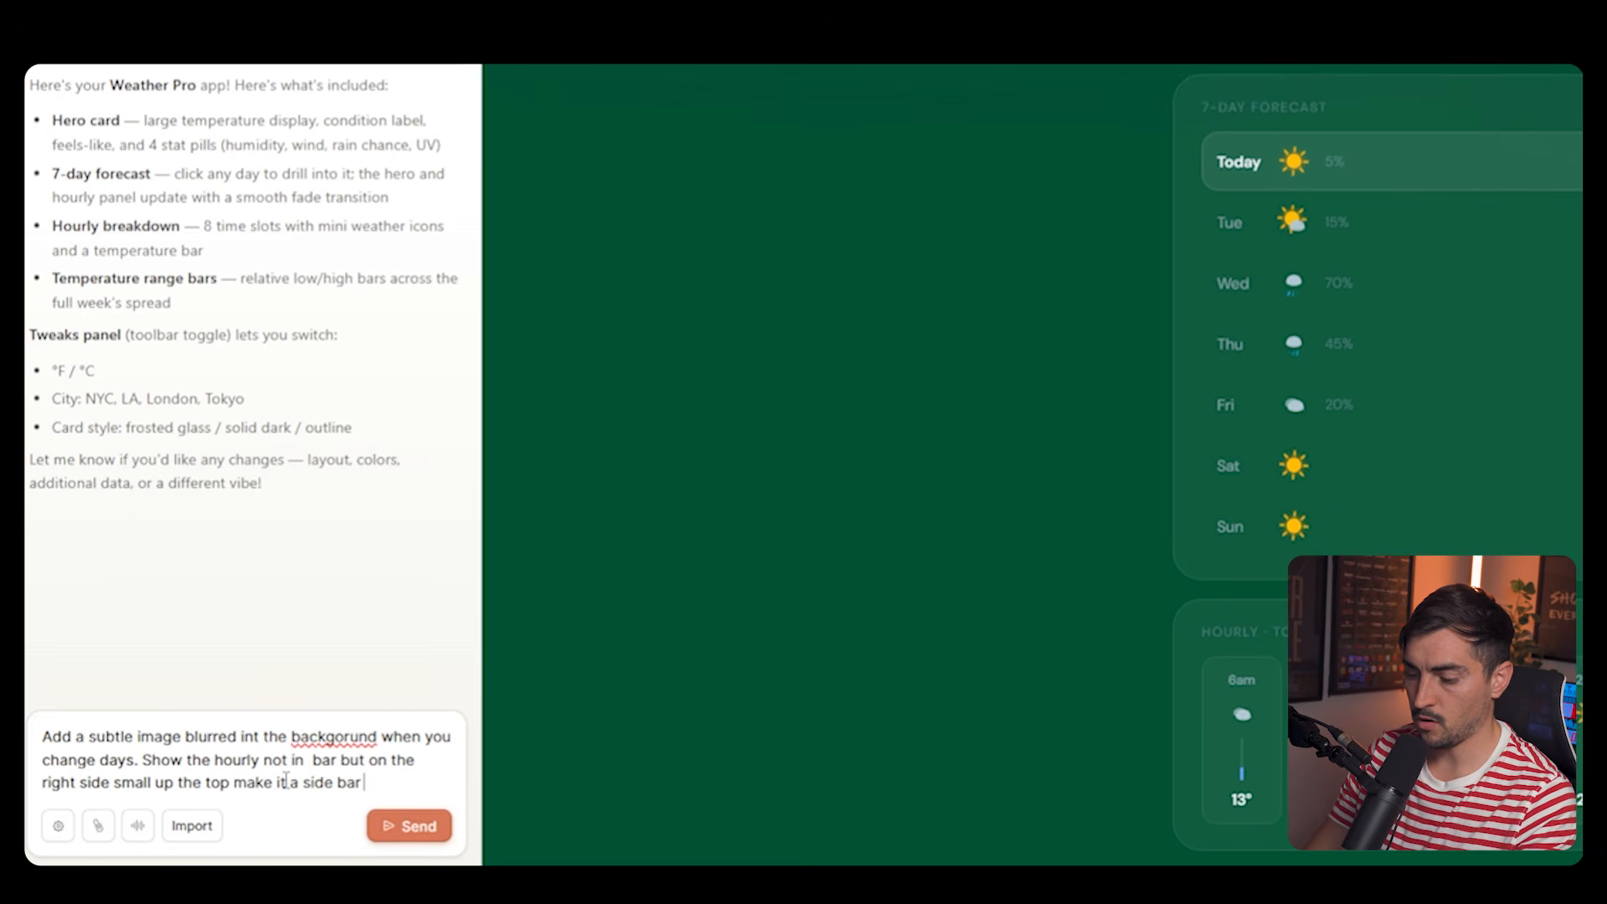
text(option.)
key(Return)
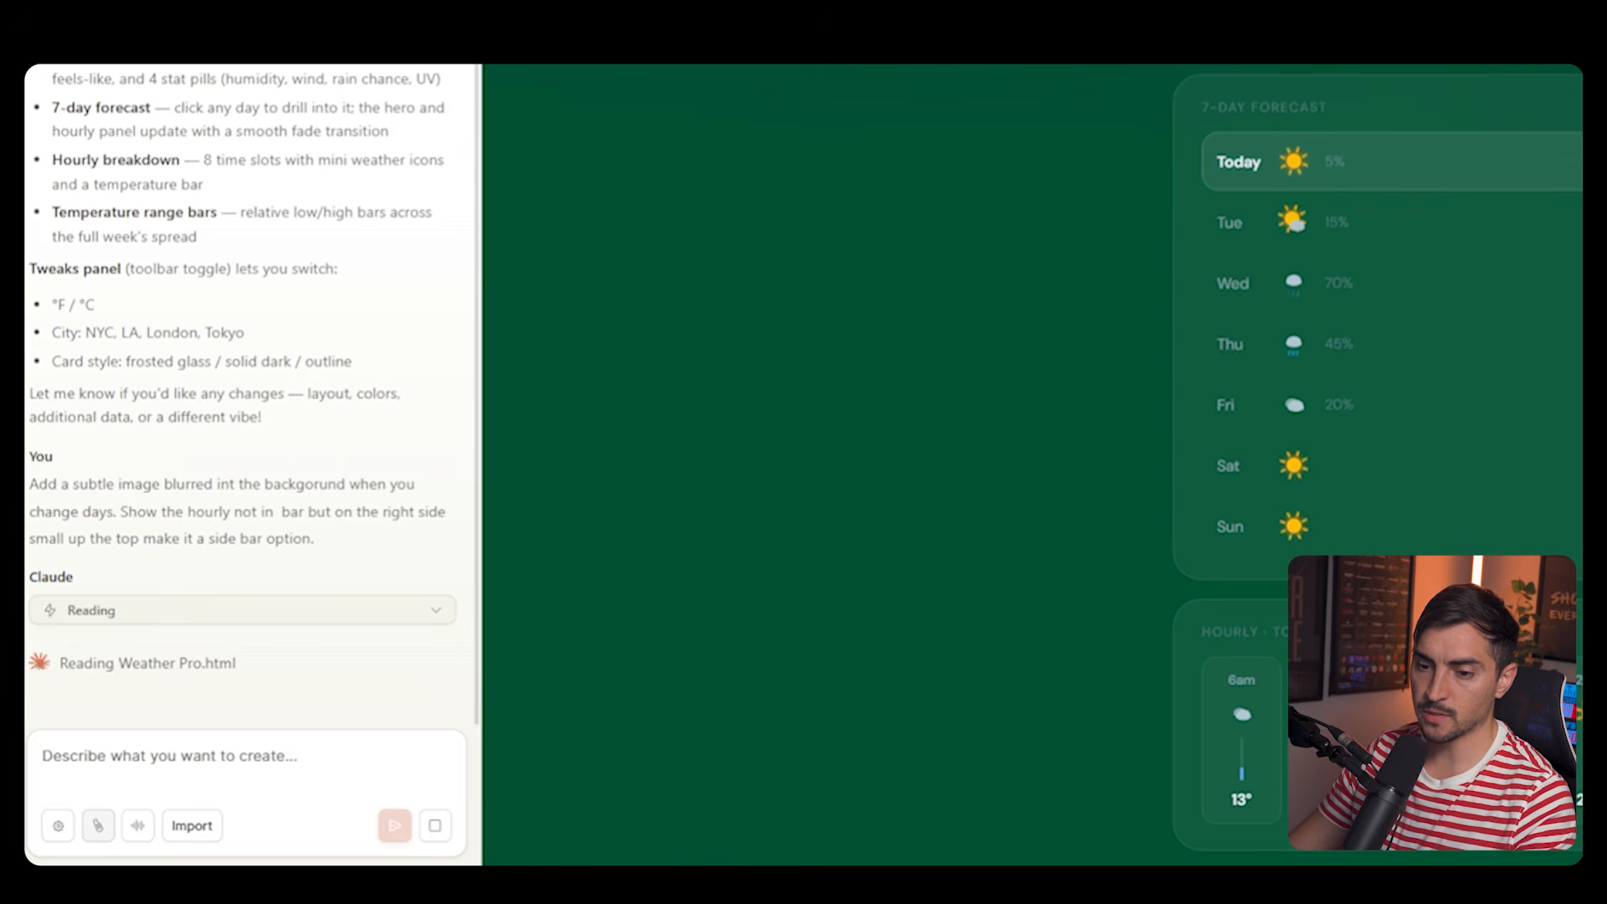
- Review the Claude models available for the chat without switching model
click(63, 827)
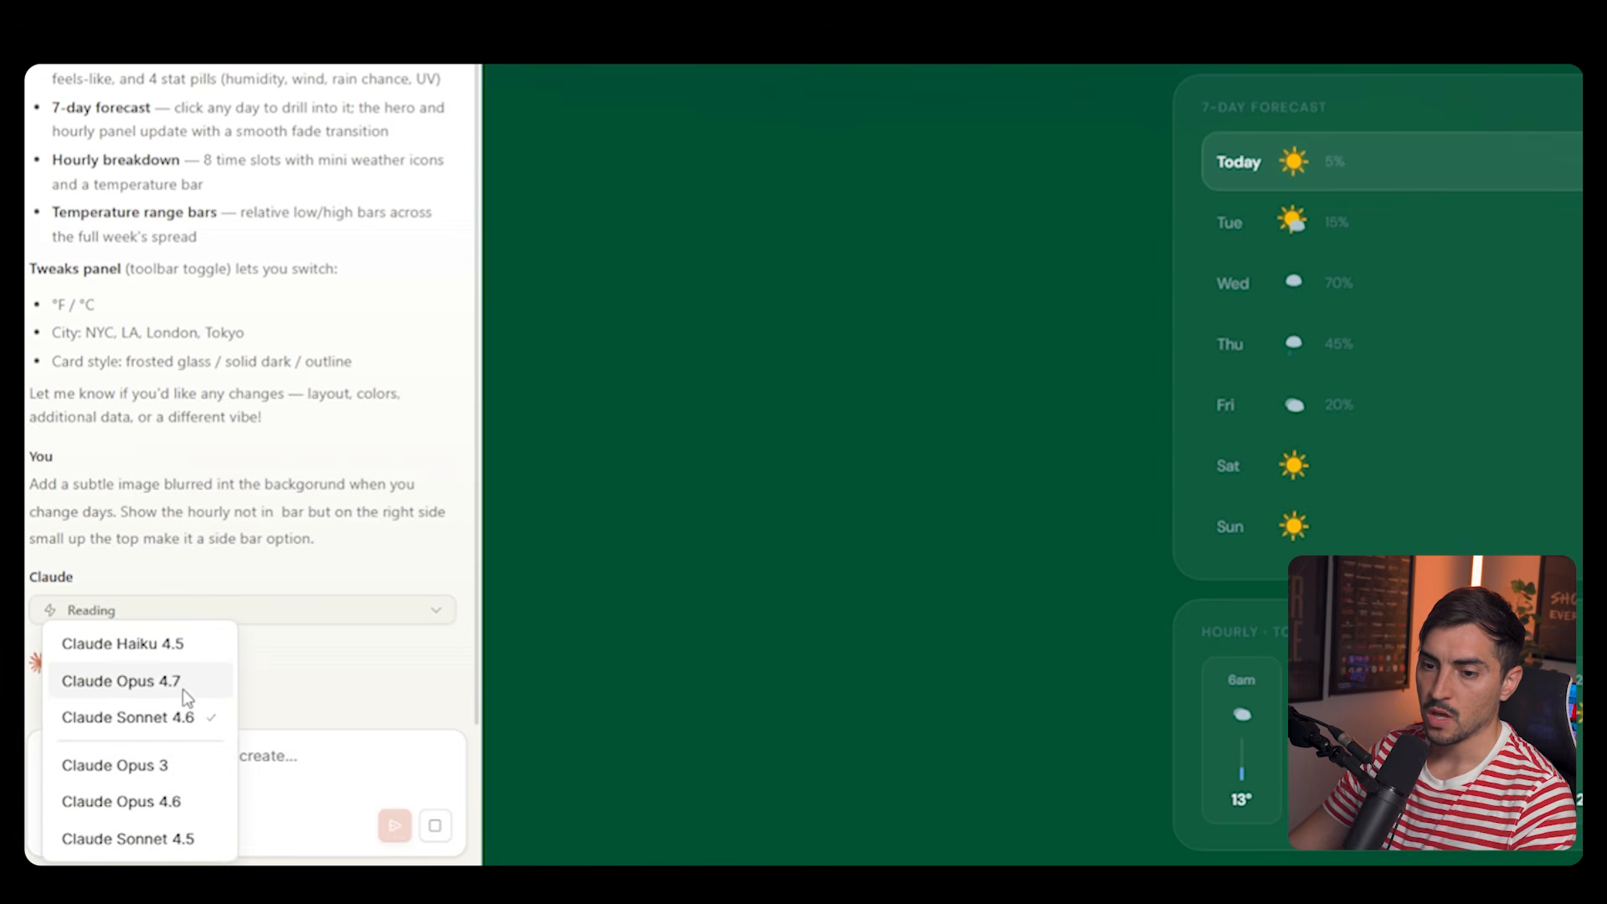
click(329, 763)
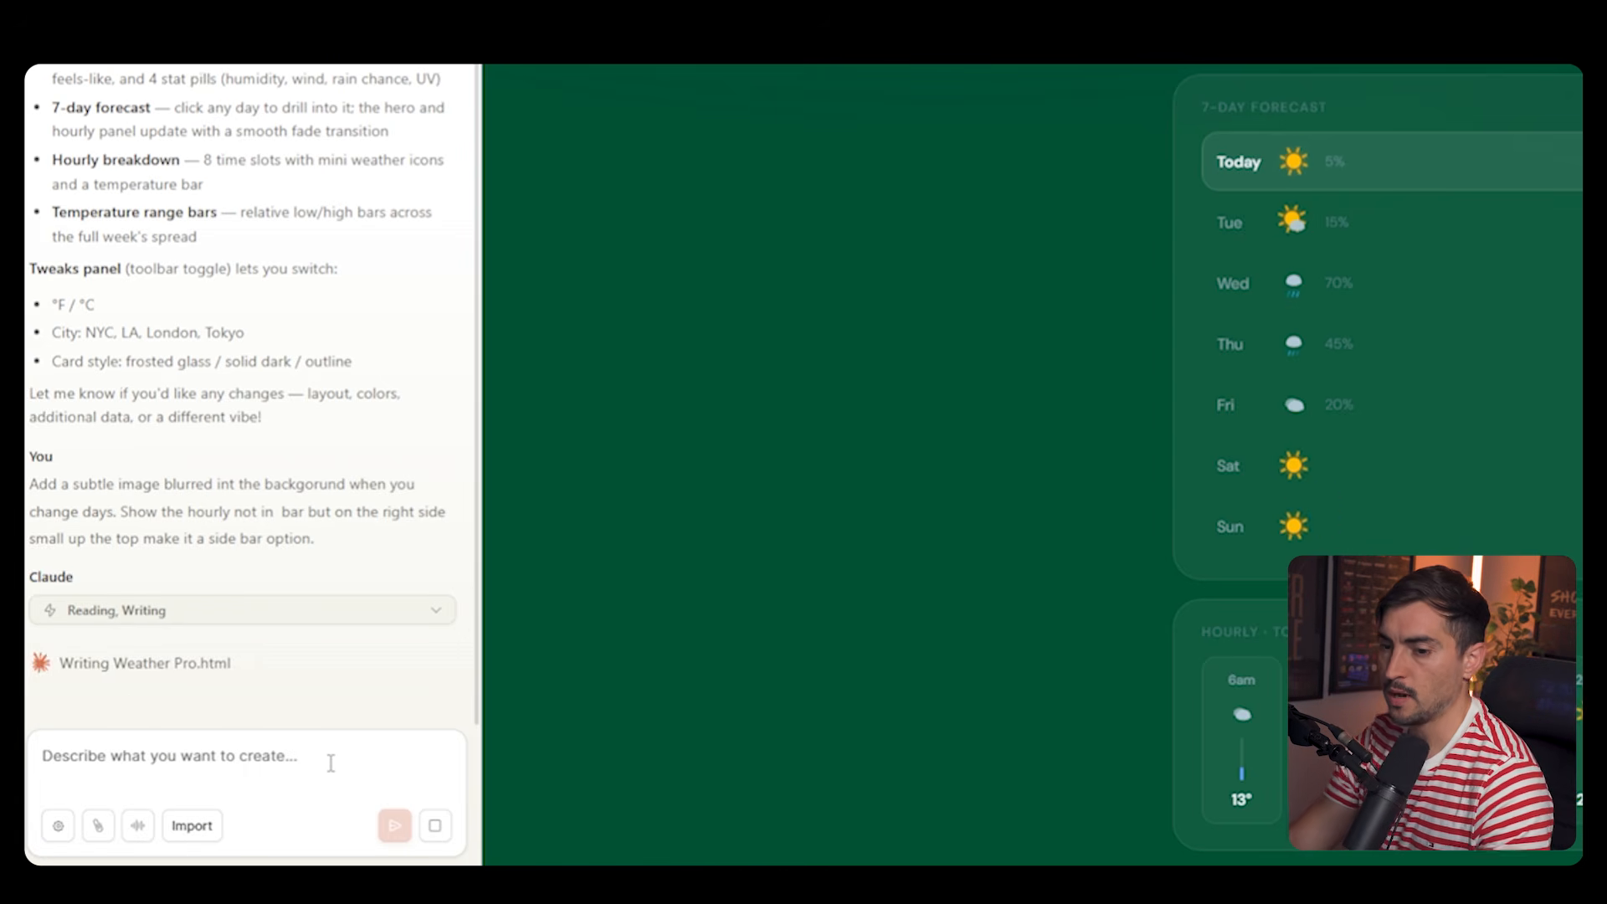
click(57, 826)
click(55, 837)
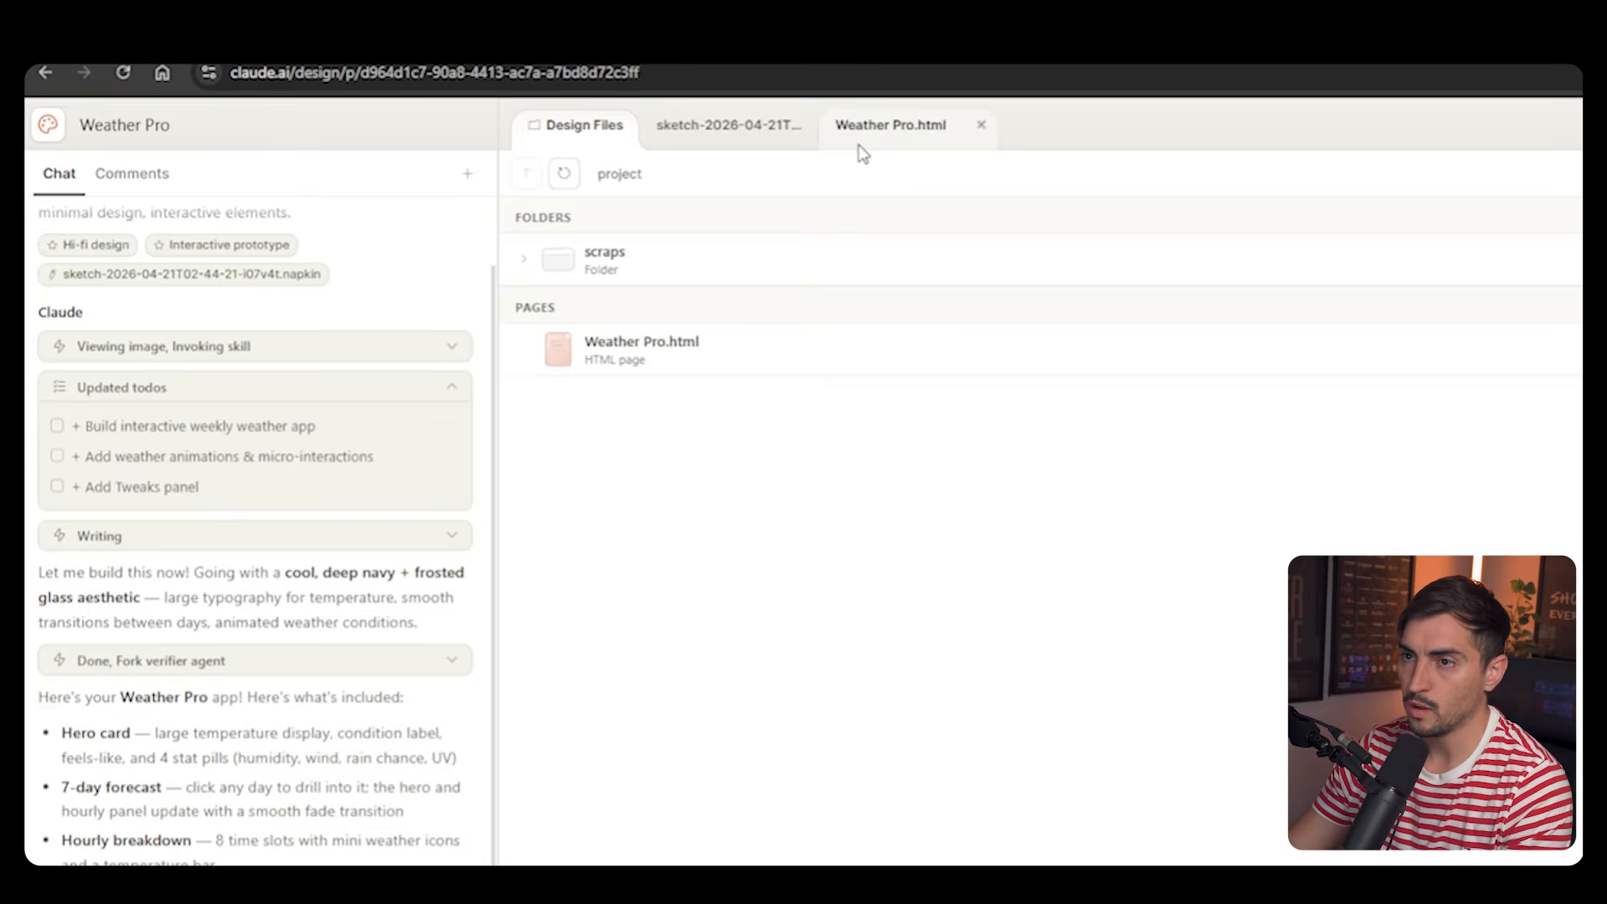
- Look through the project's design files, including the sketch, the scraps folder and the Weather Pro.html page
click(758, 132)
click(586, 138)
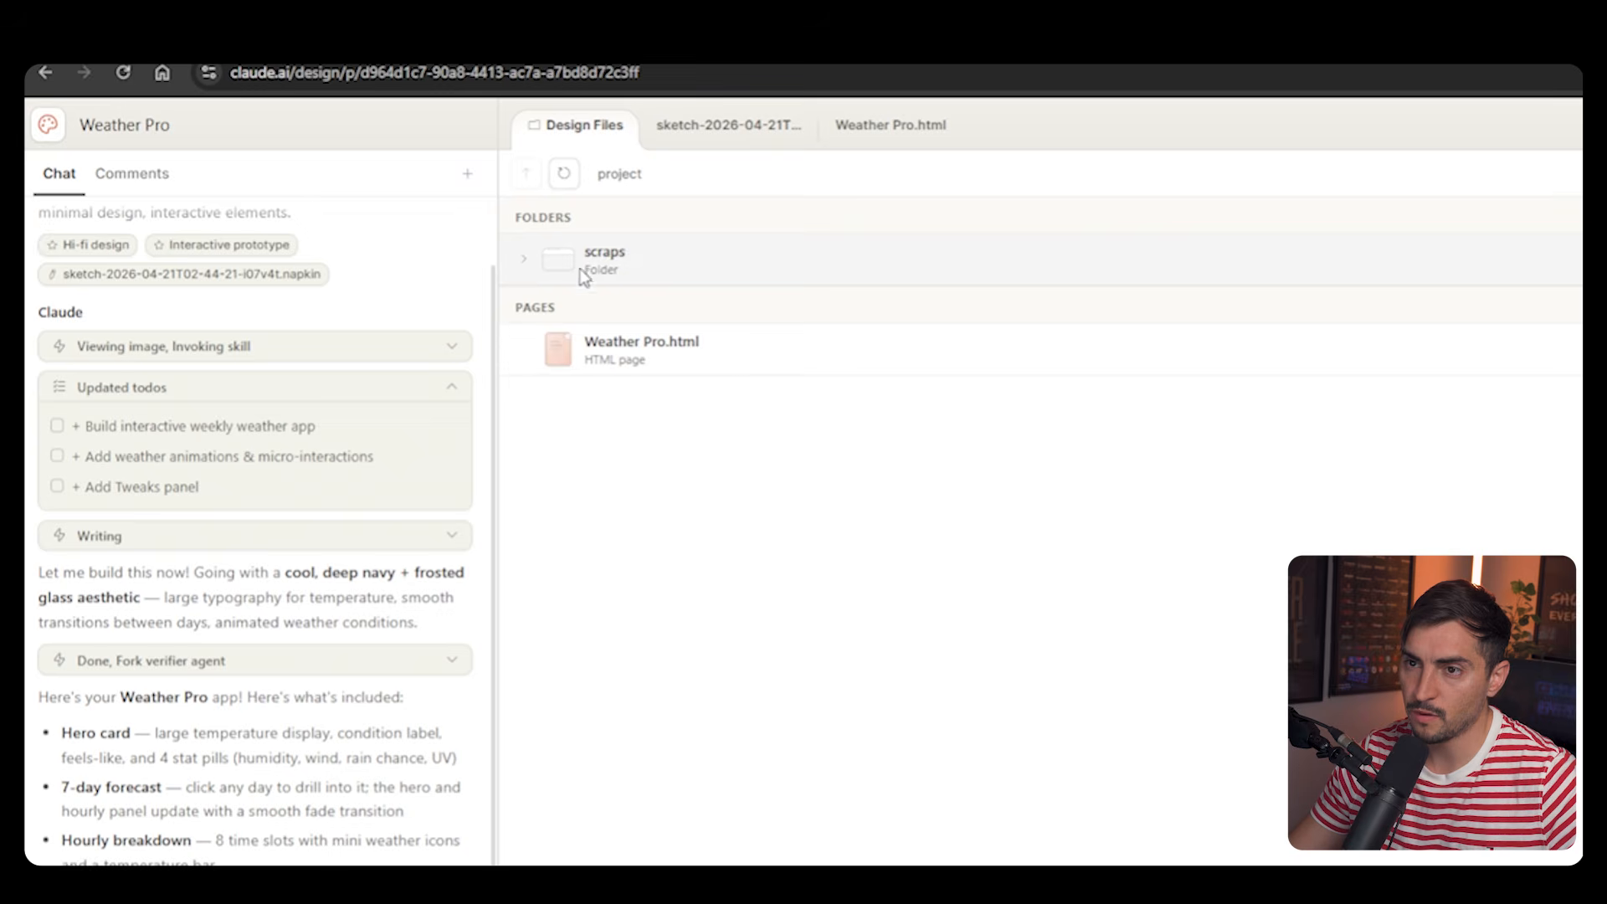
click(681, 345)
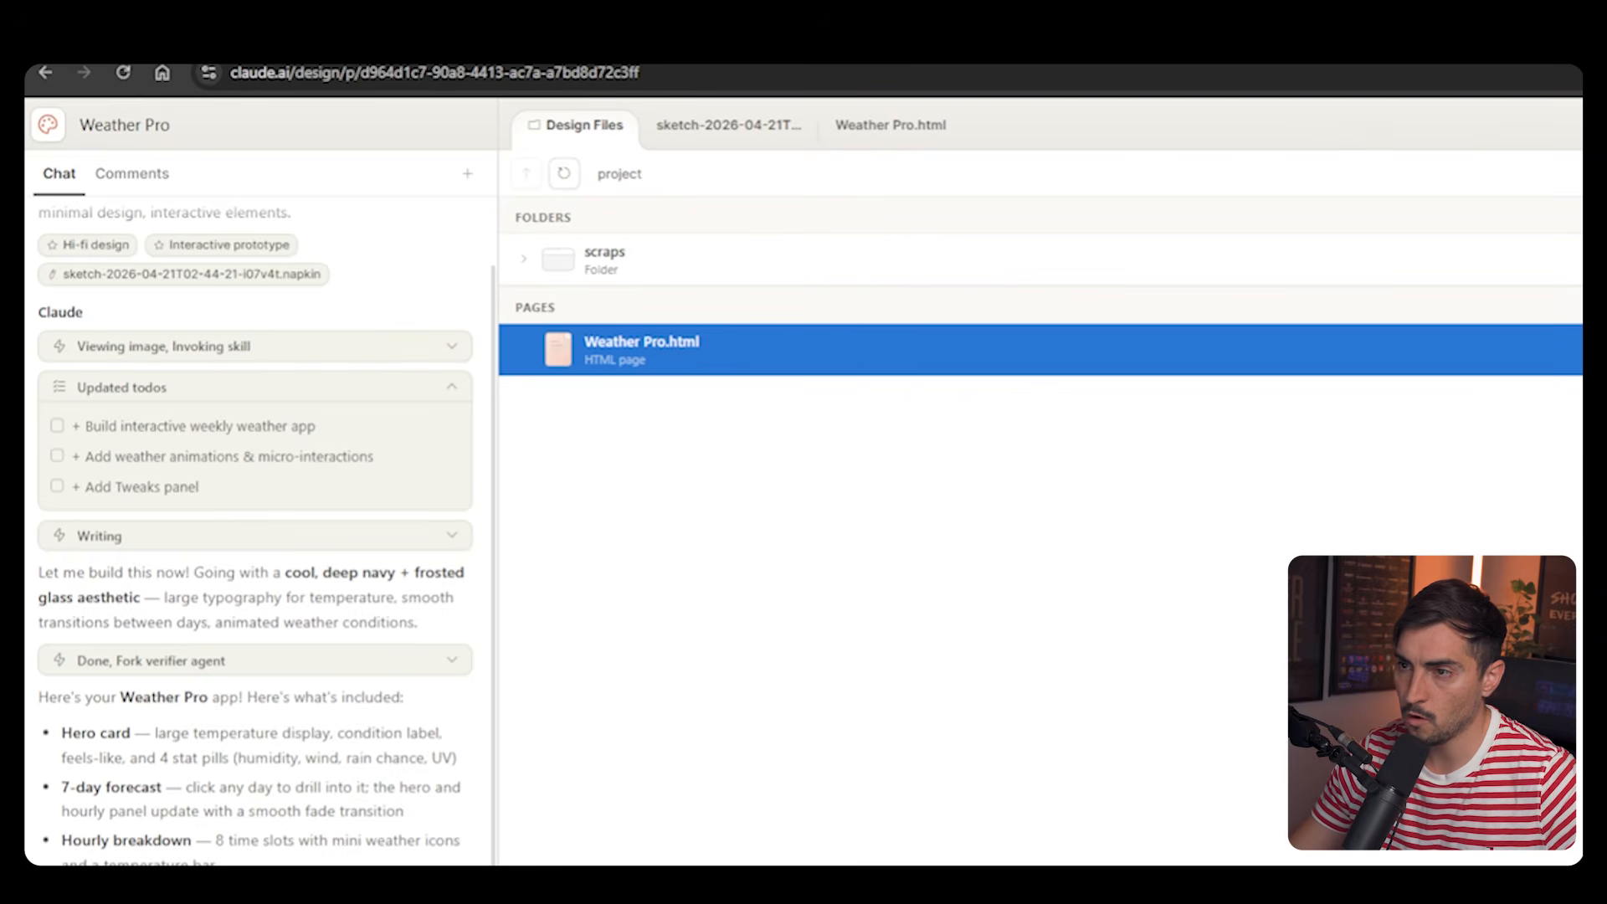
key(Up)
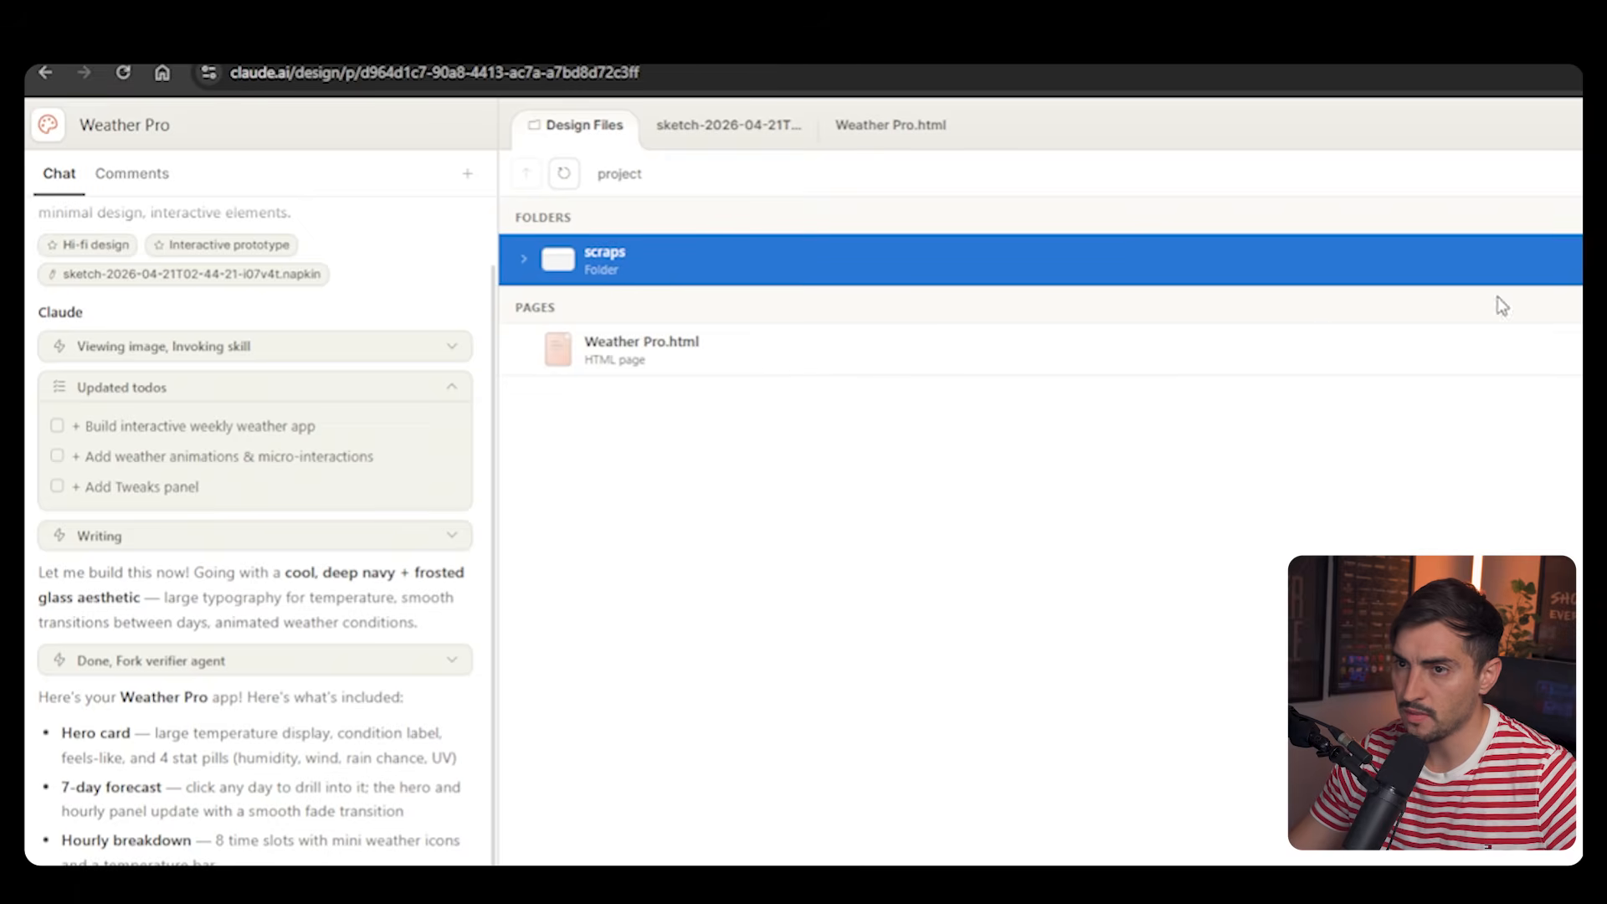
key(Right)
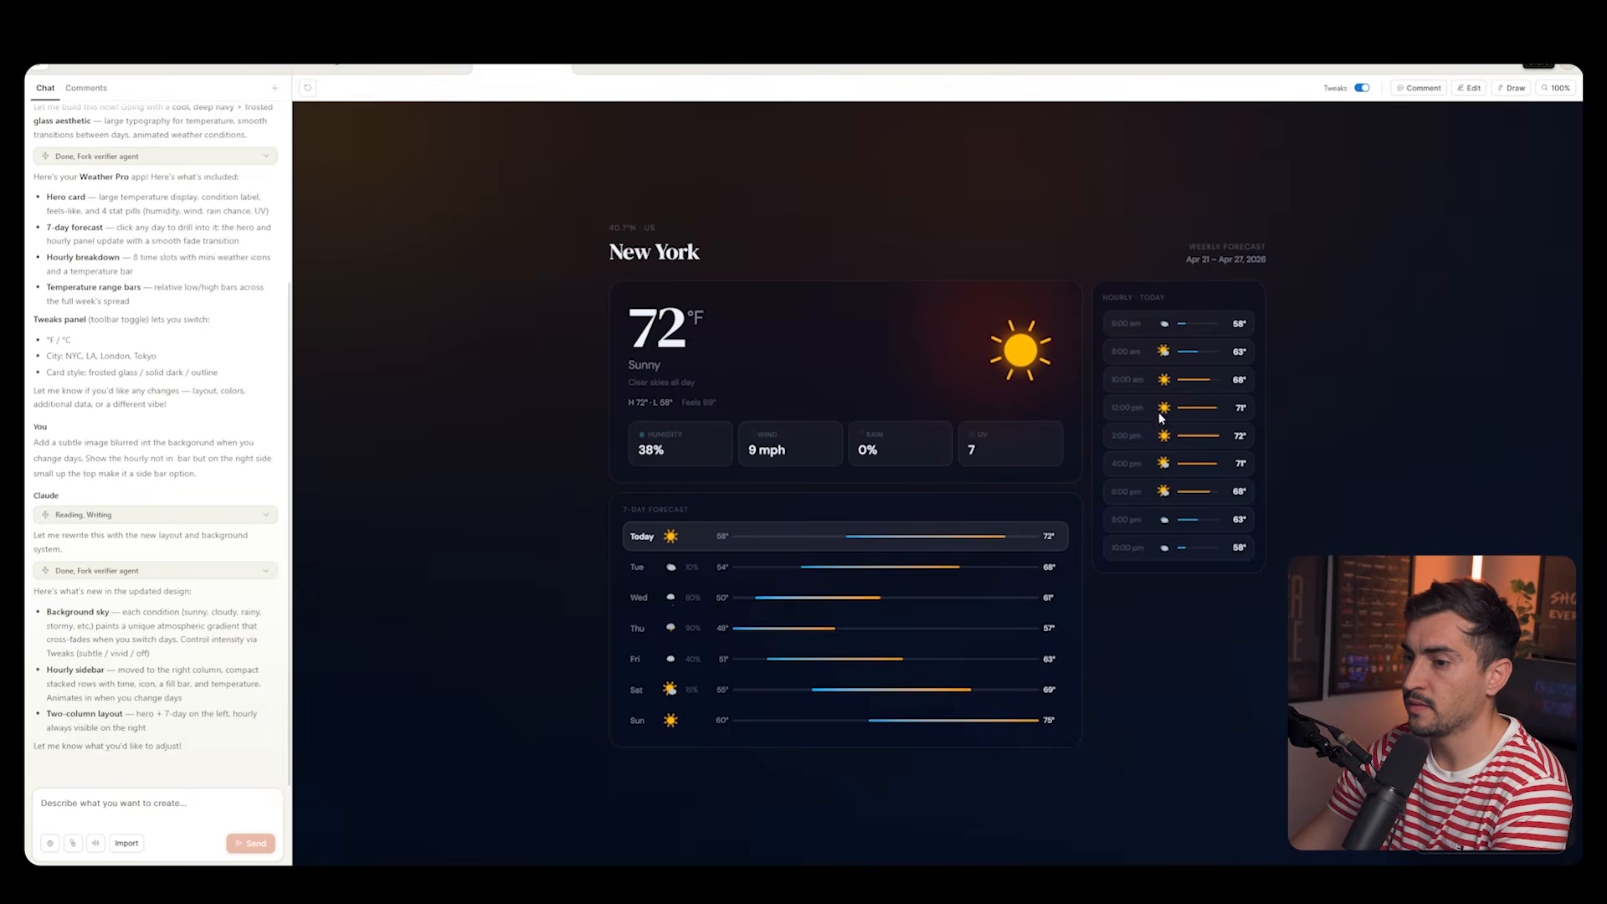
- Preview New York's Tuesday, Thursday, Friday, Saturday and Sunday forecasts in the updated prototype
click(941, 573)
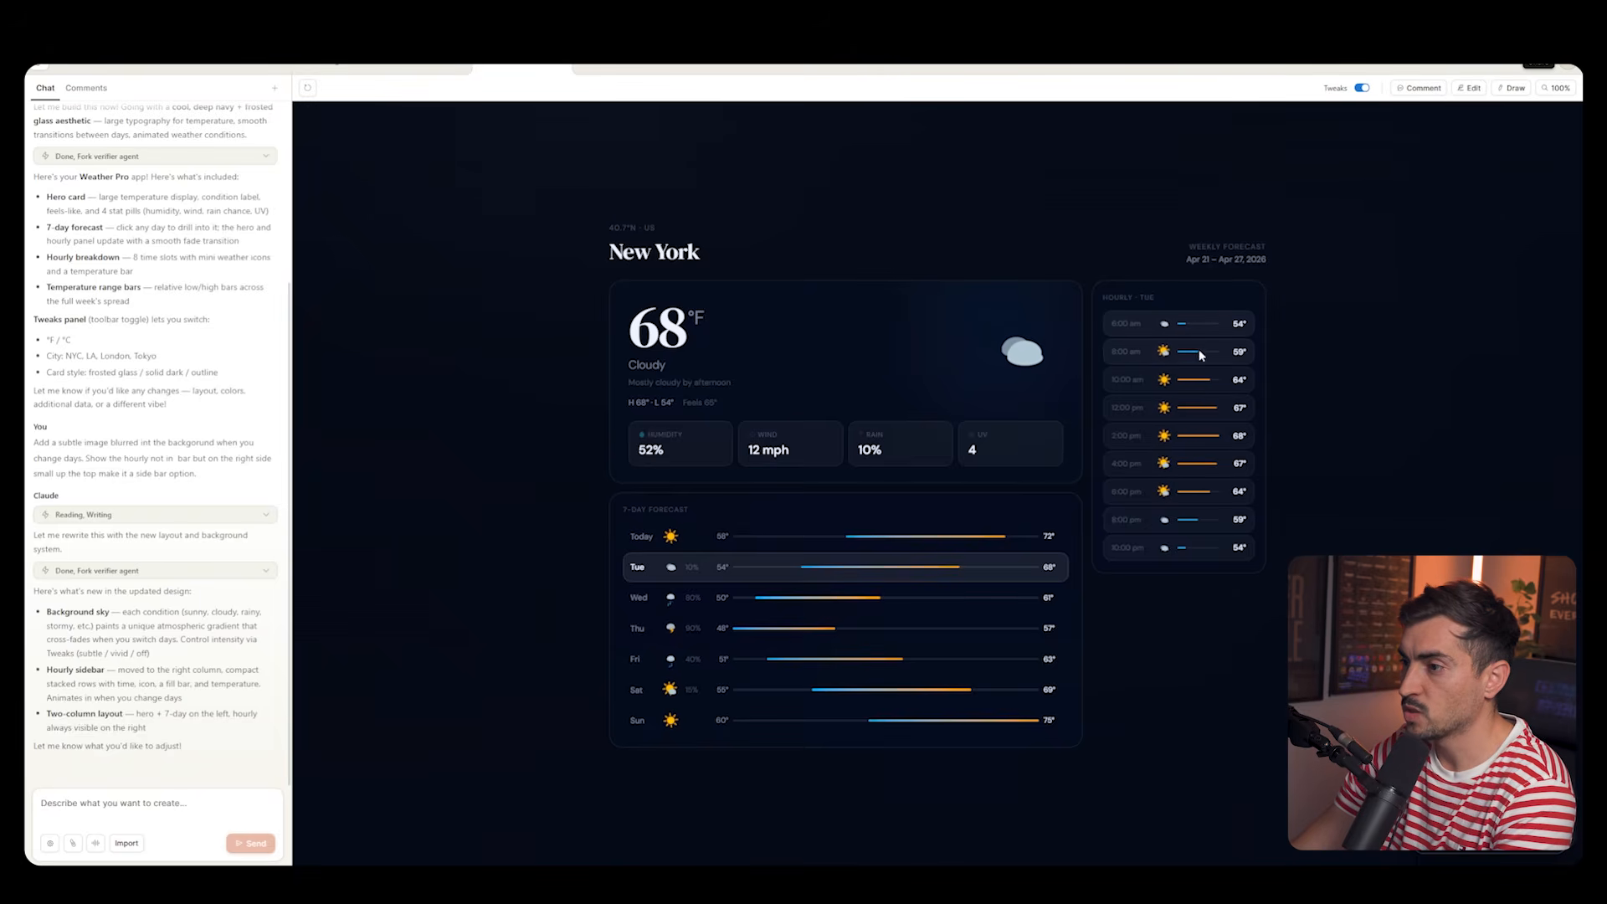
click(912, 636)
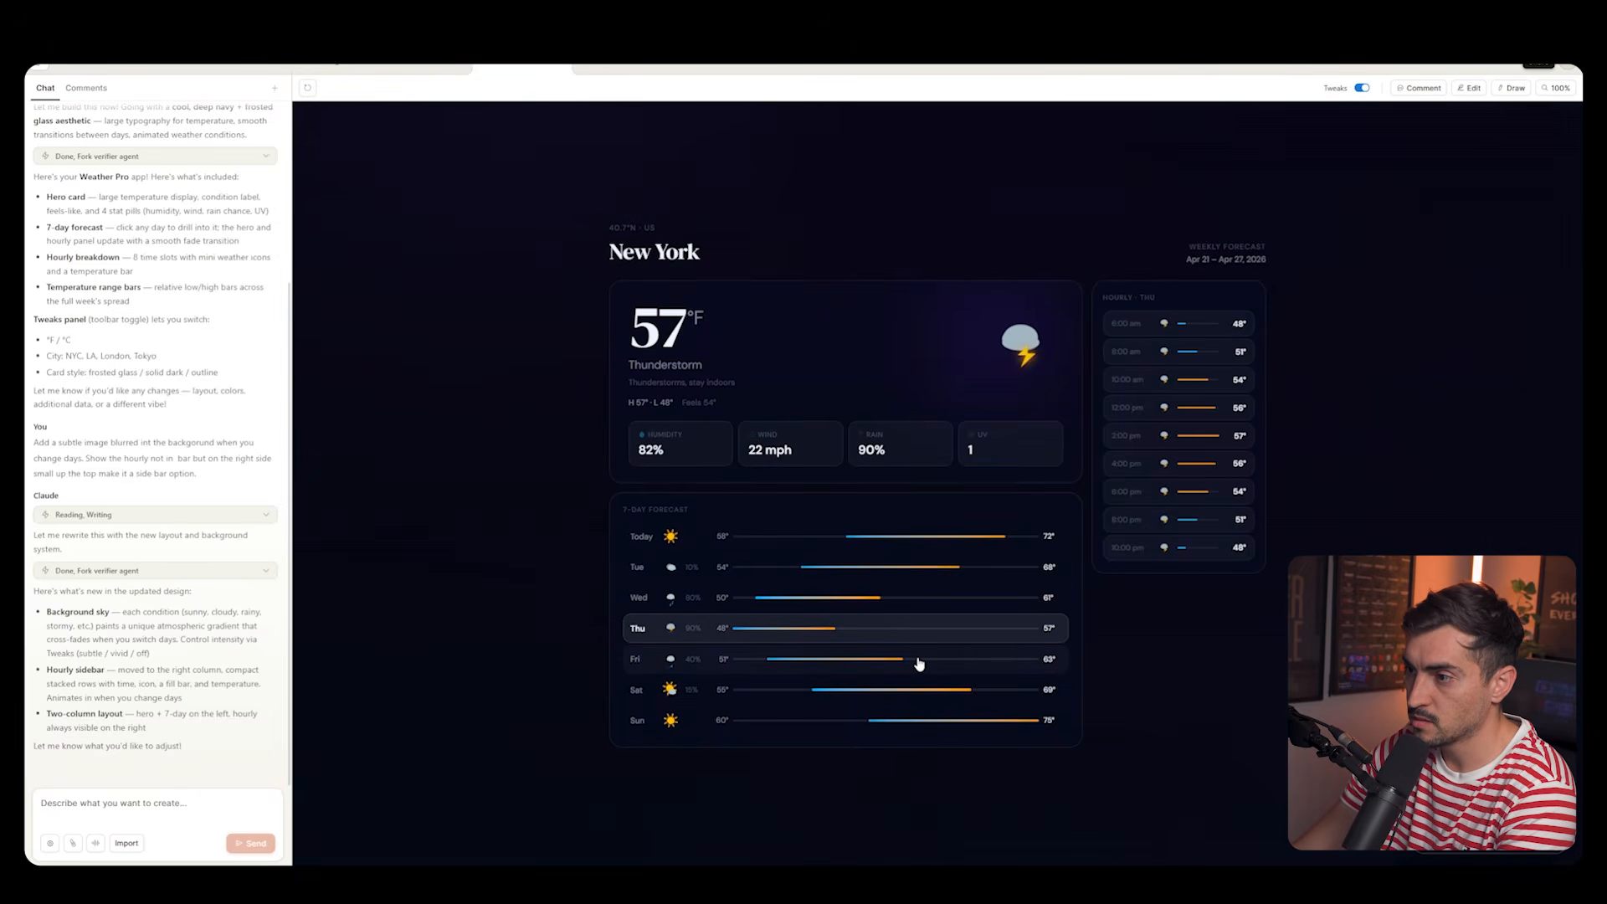
click(917, 661)
click(906, 693)
click(904, 722)
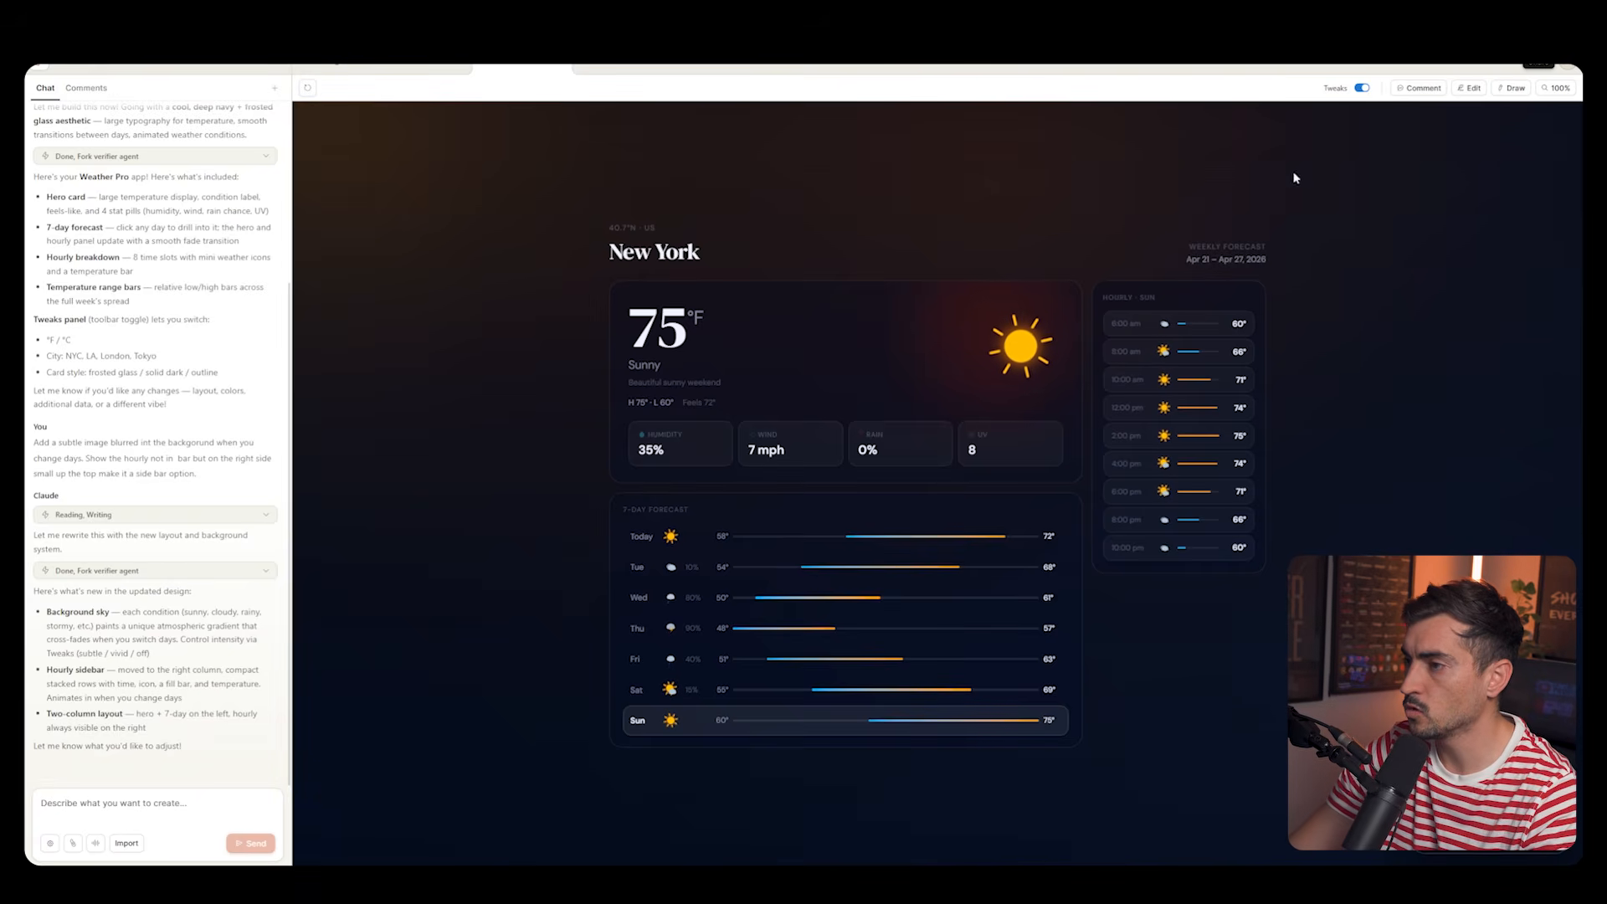
- Set the prototype's tweaks to Vivid background intensity, °C Celsius and the city Los Angeles
click(1456, 854)
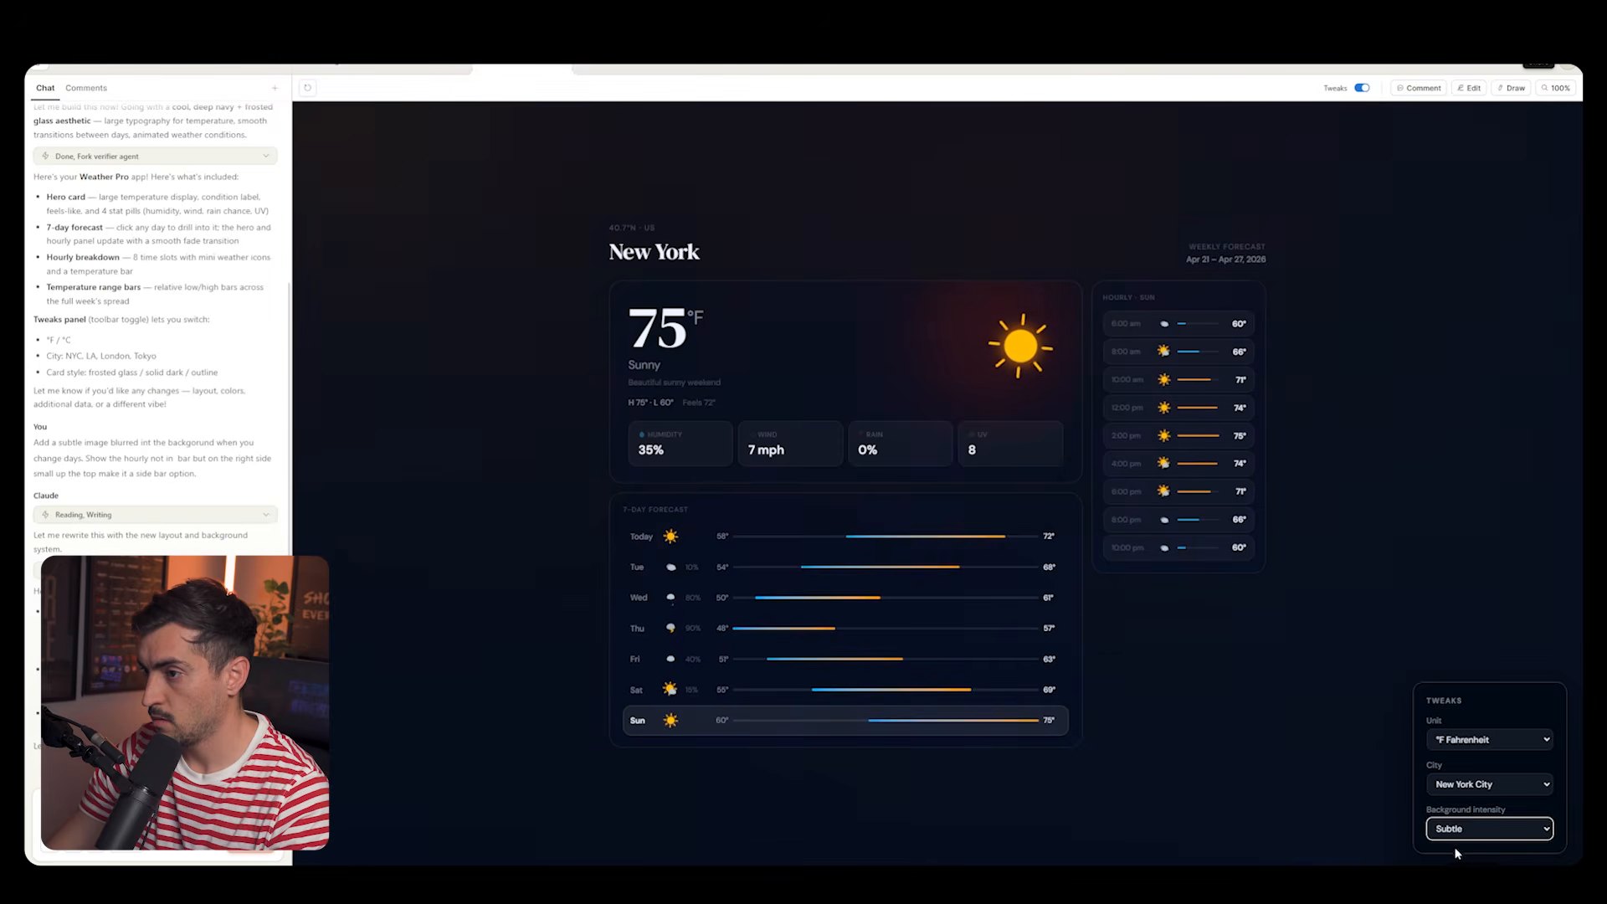
click(1473, 830)
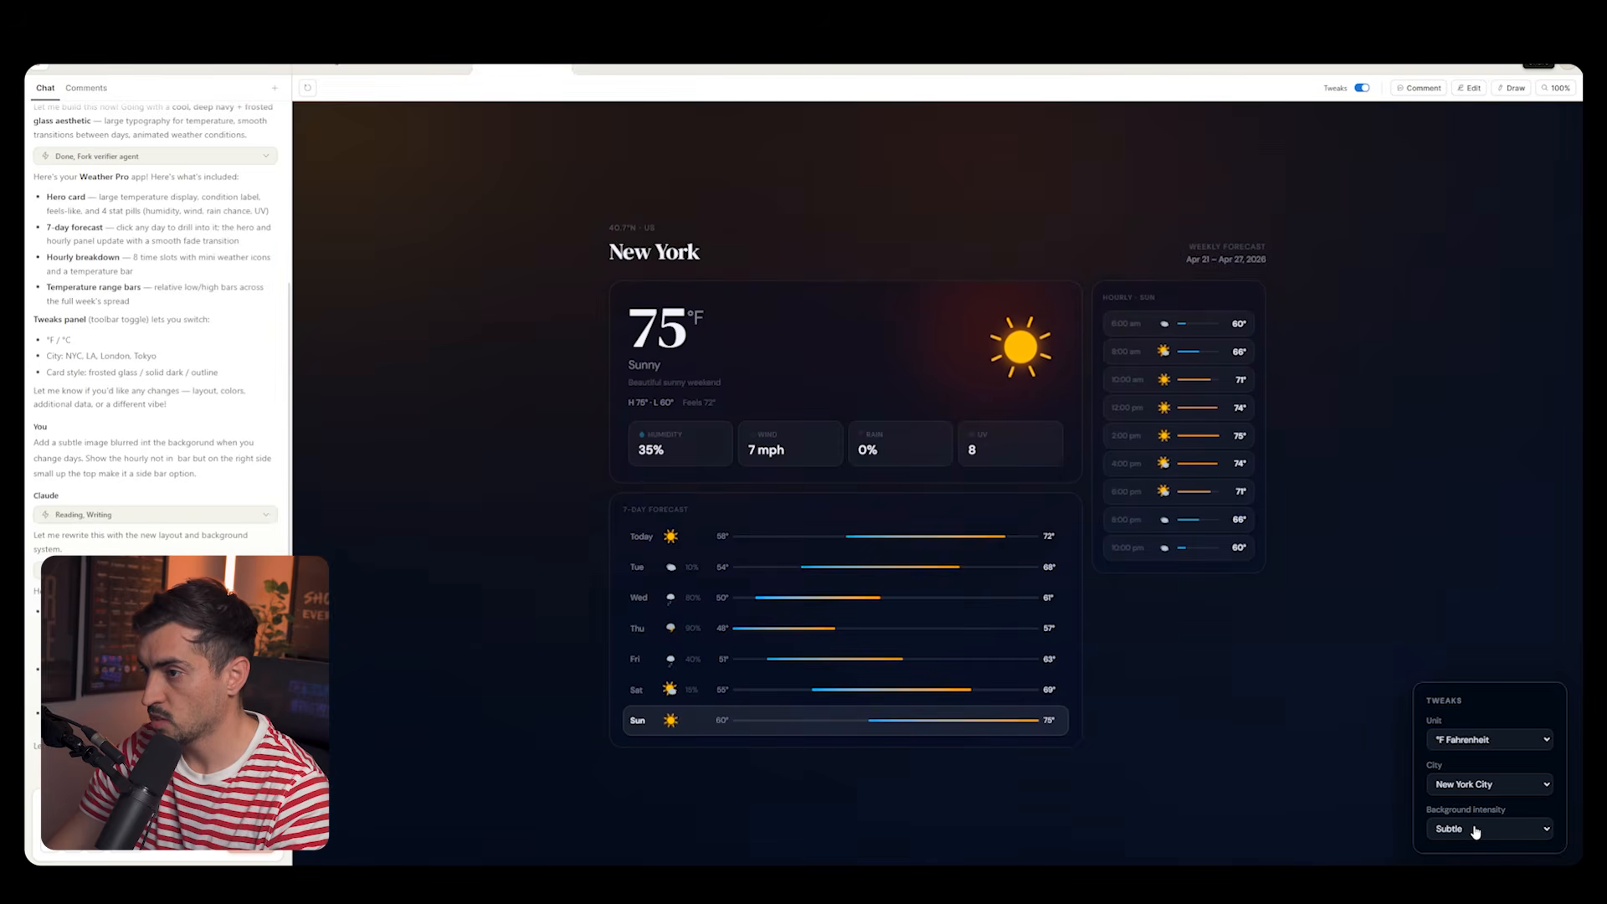
click(1466, 879)
click(1477, 786)
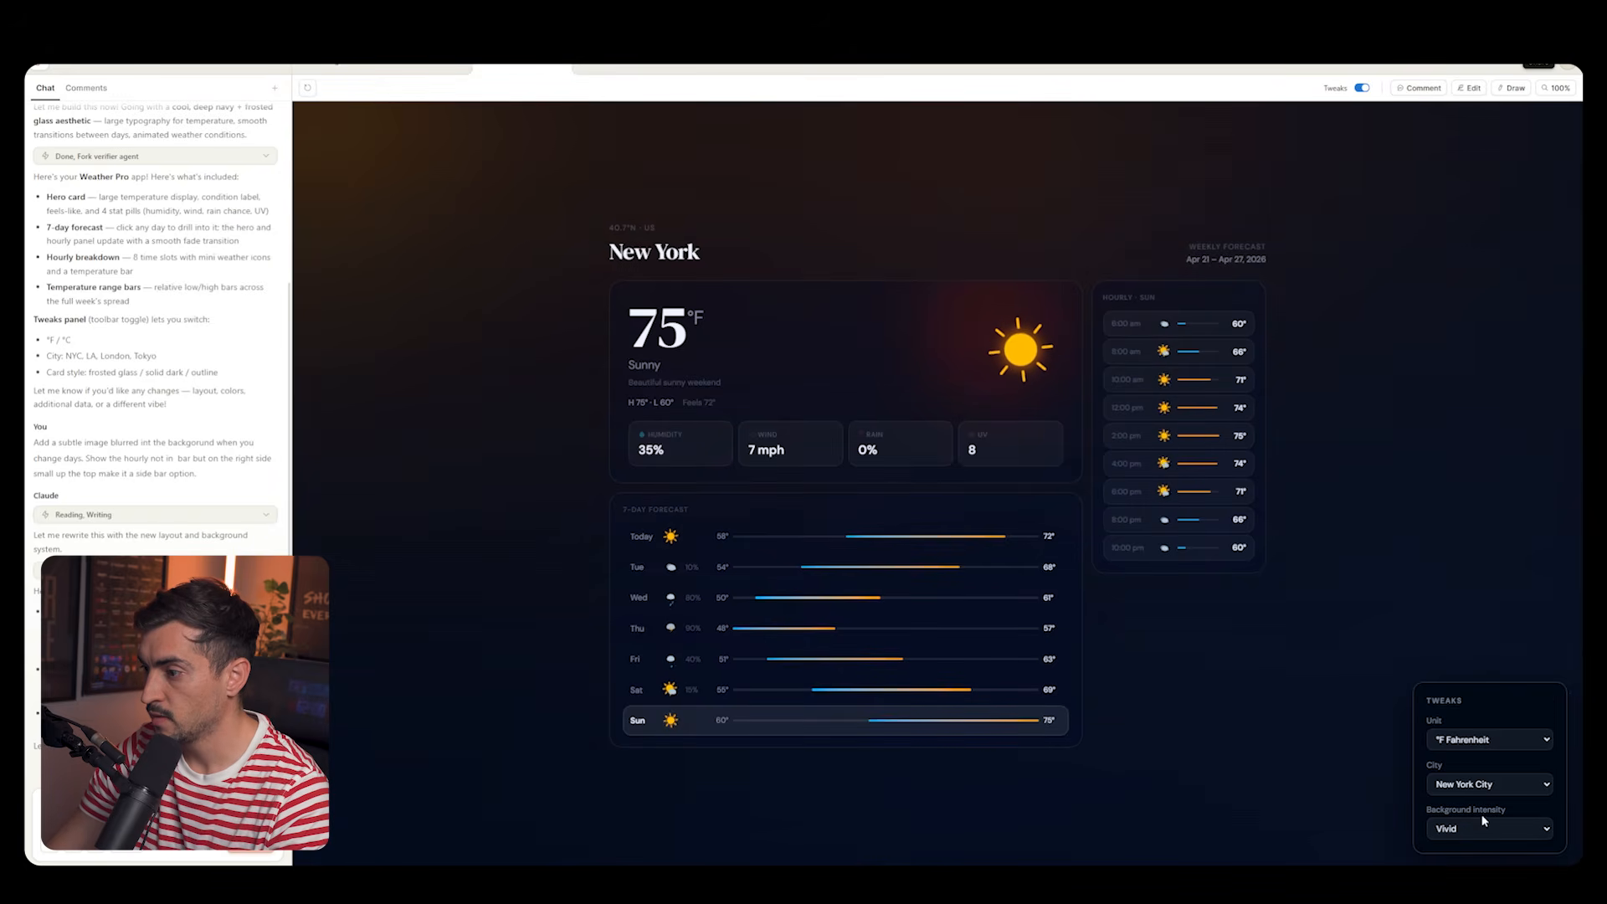
click(1482, 821)
click(1475, 746)
click(1481, 784)
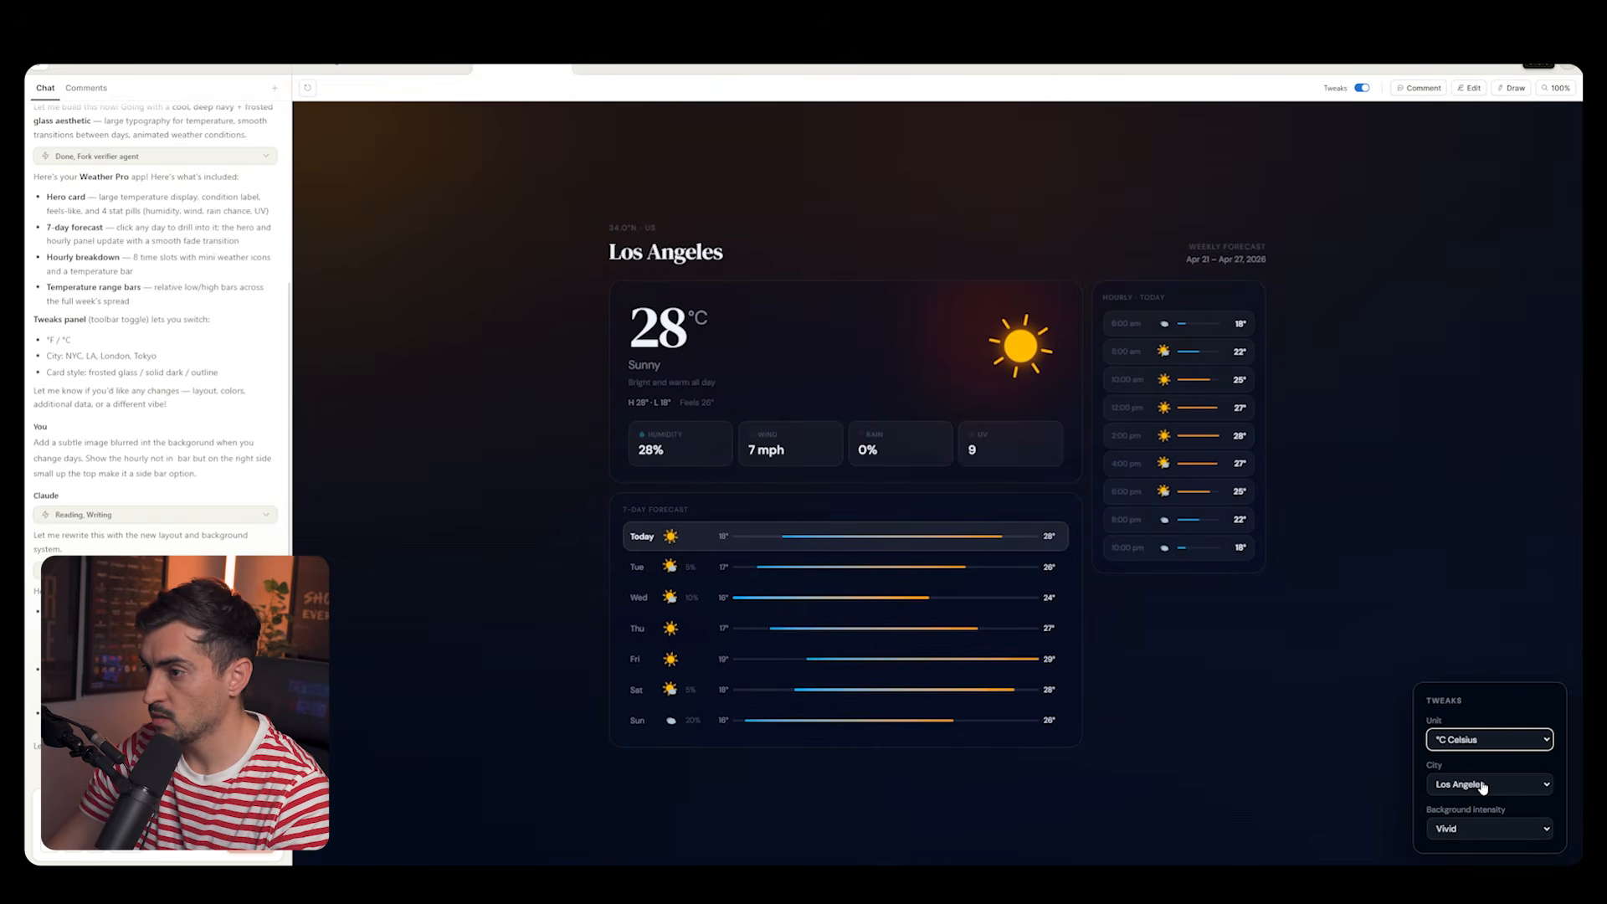
- Preview Los Angeles' Tuesday, Thursday, Saturday and Sunday forecasts with the adjusted tweaks
click(971, 569)
click(954, 629)
click(971, 692)
click(986, 724)
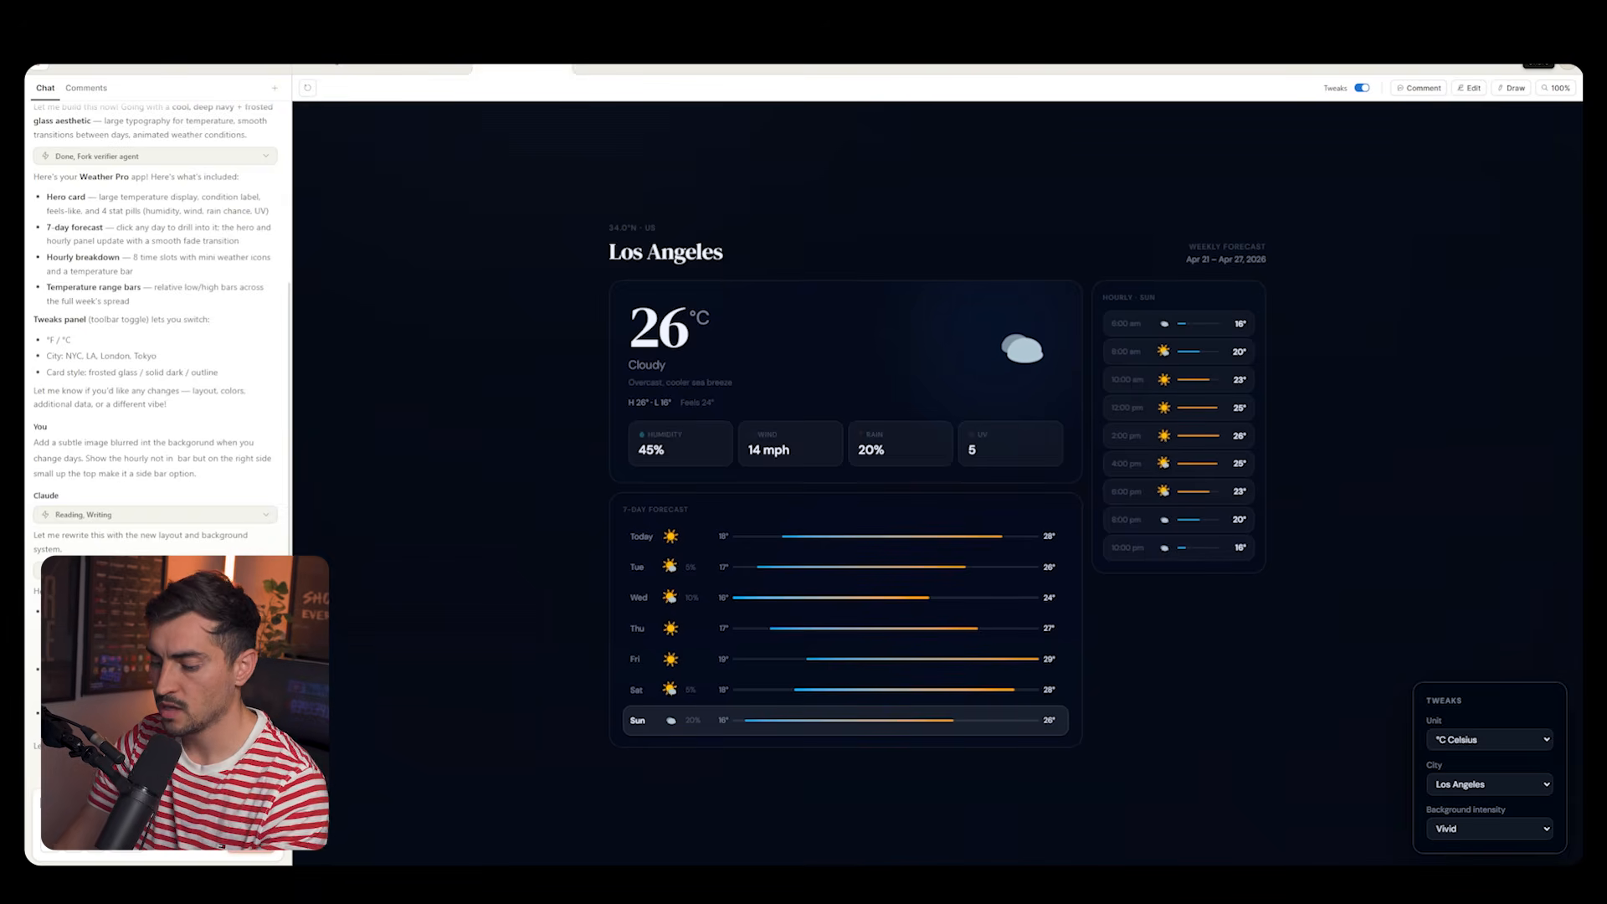
- Send the prompt "Let's change the frost gradient design to a retro 2k vibe, vivid colours, fun font, but keep the design and layout the same."
click(140, 804)
text(Let's change the)
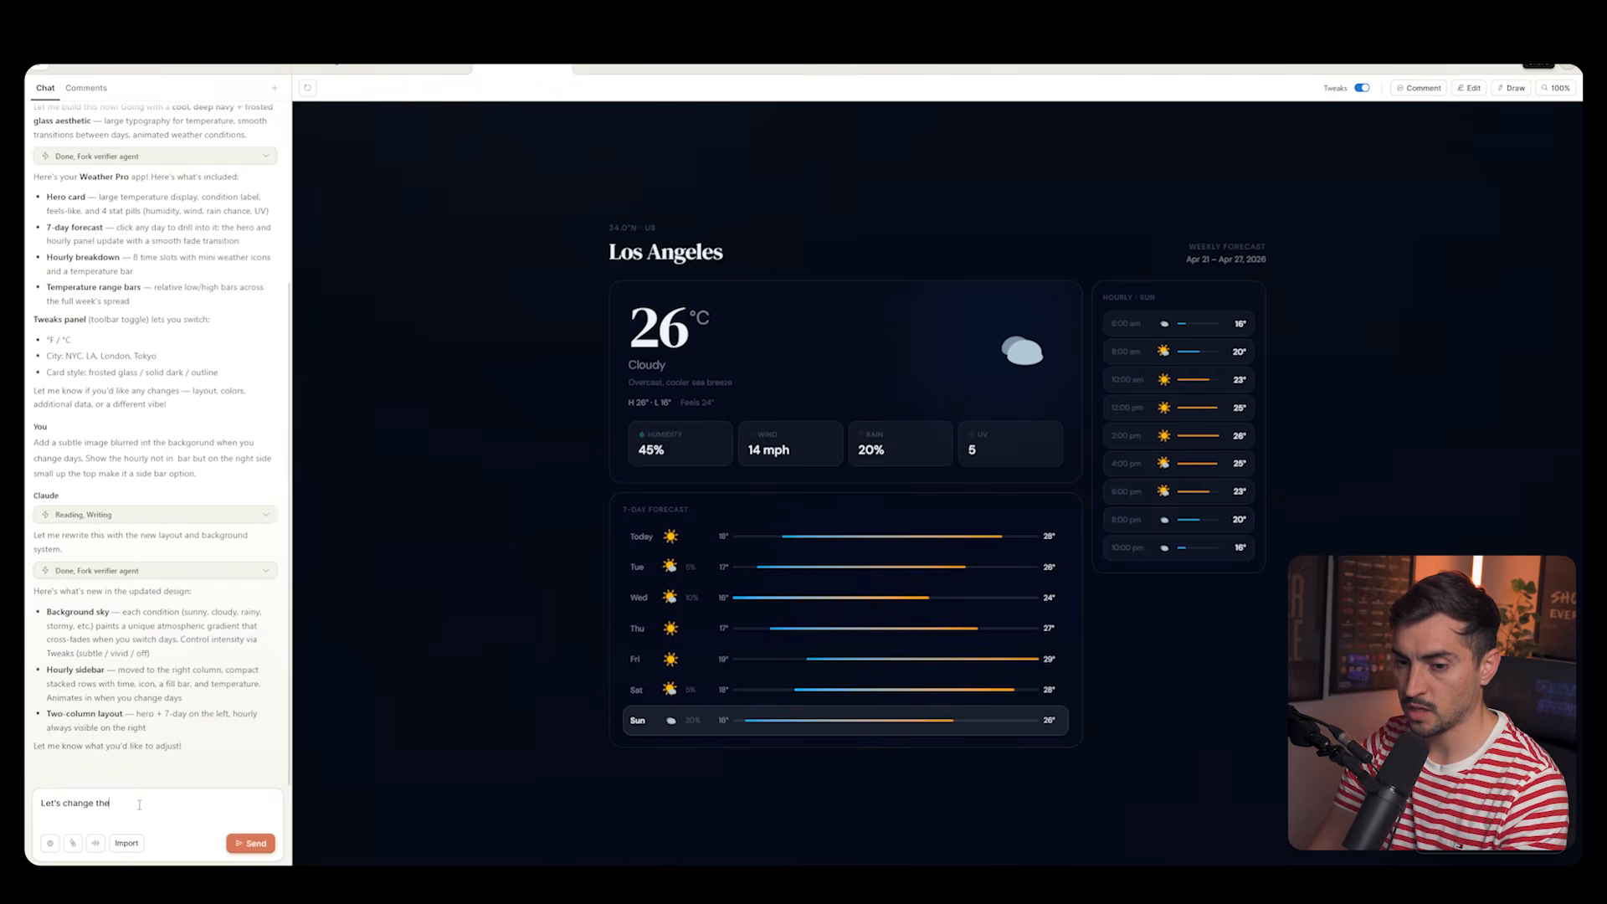
text( frost gradien)
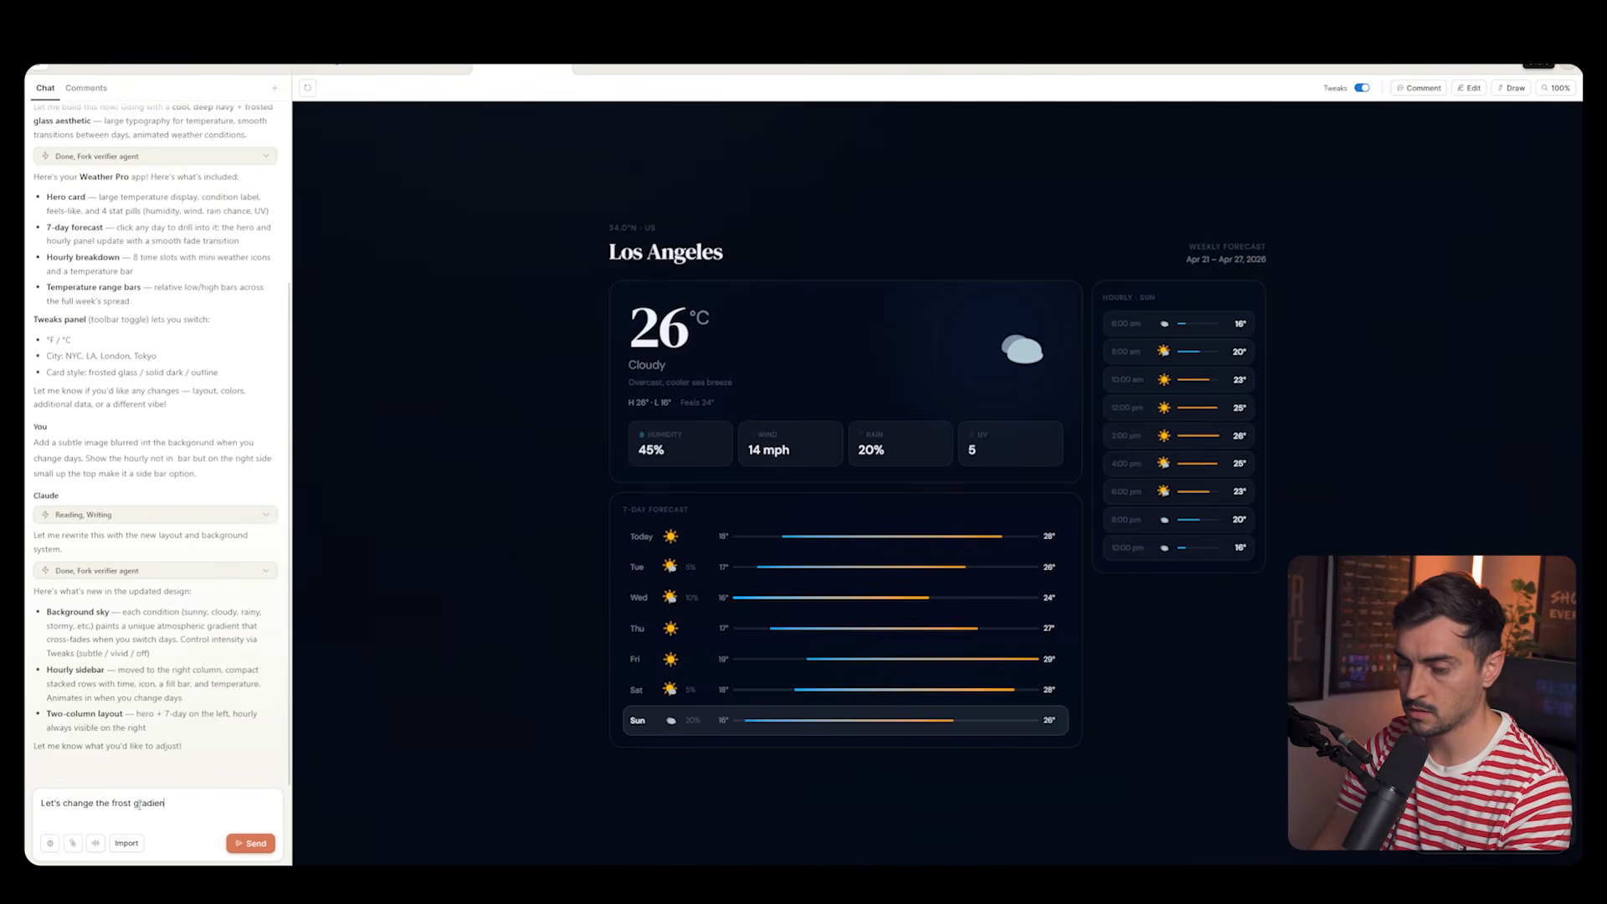
text(t design to a )
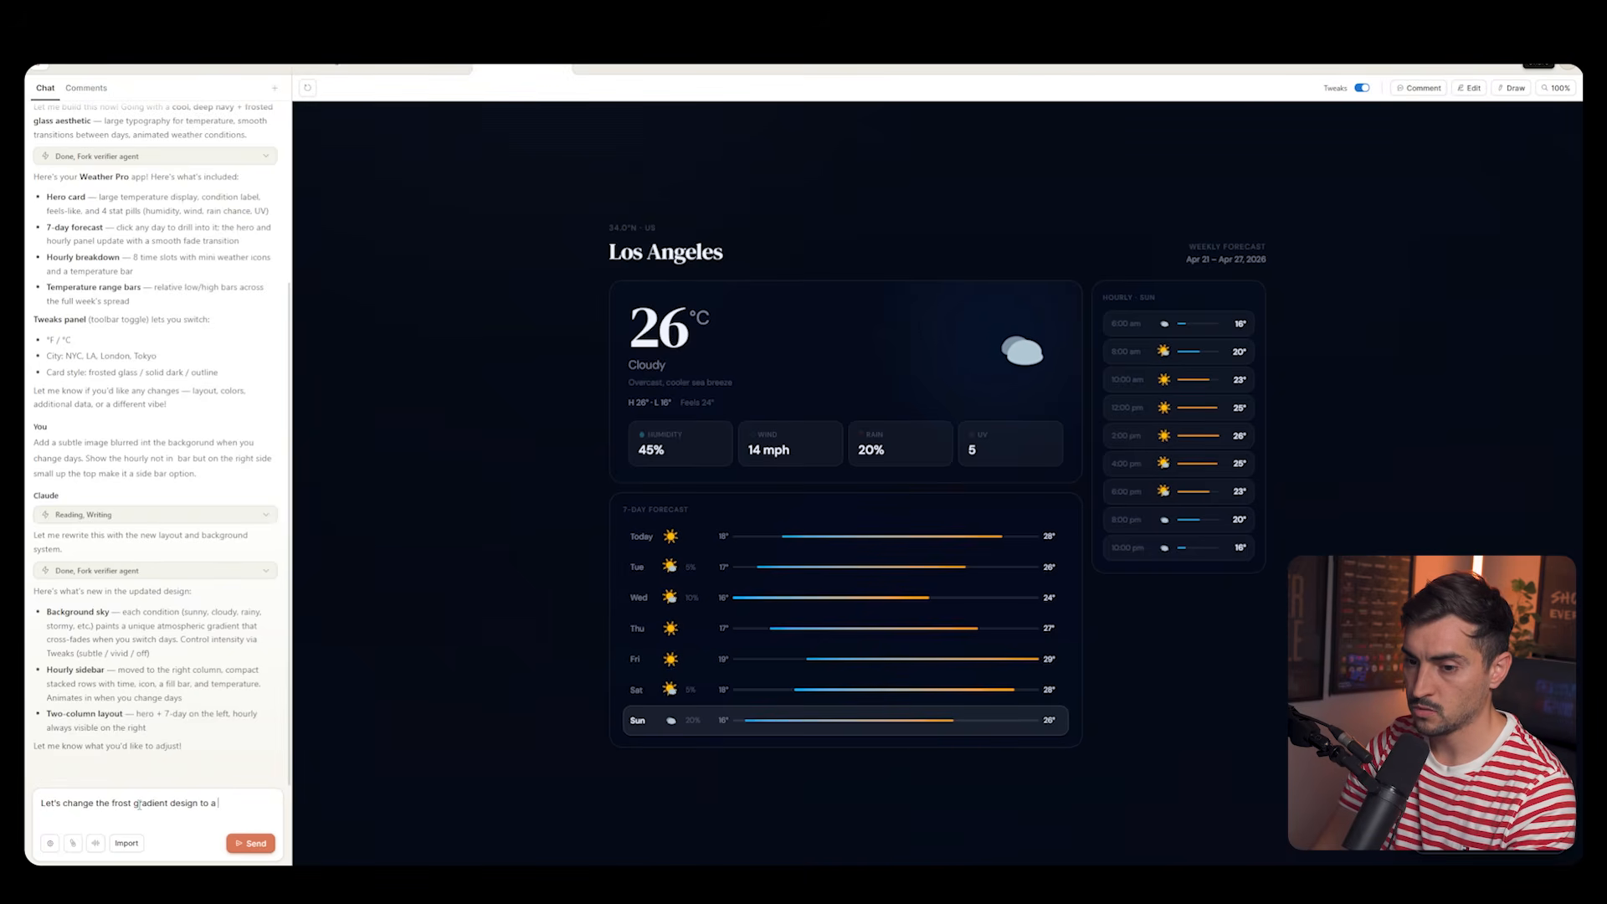
text(retro 2k)
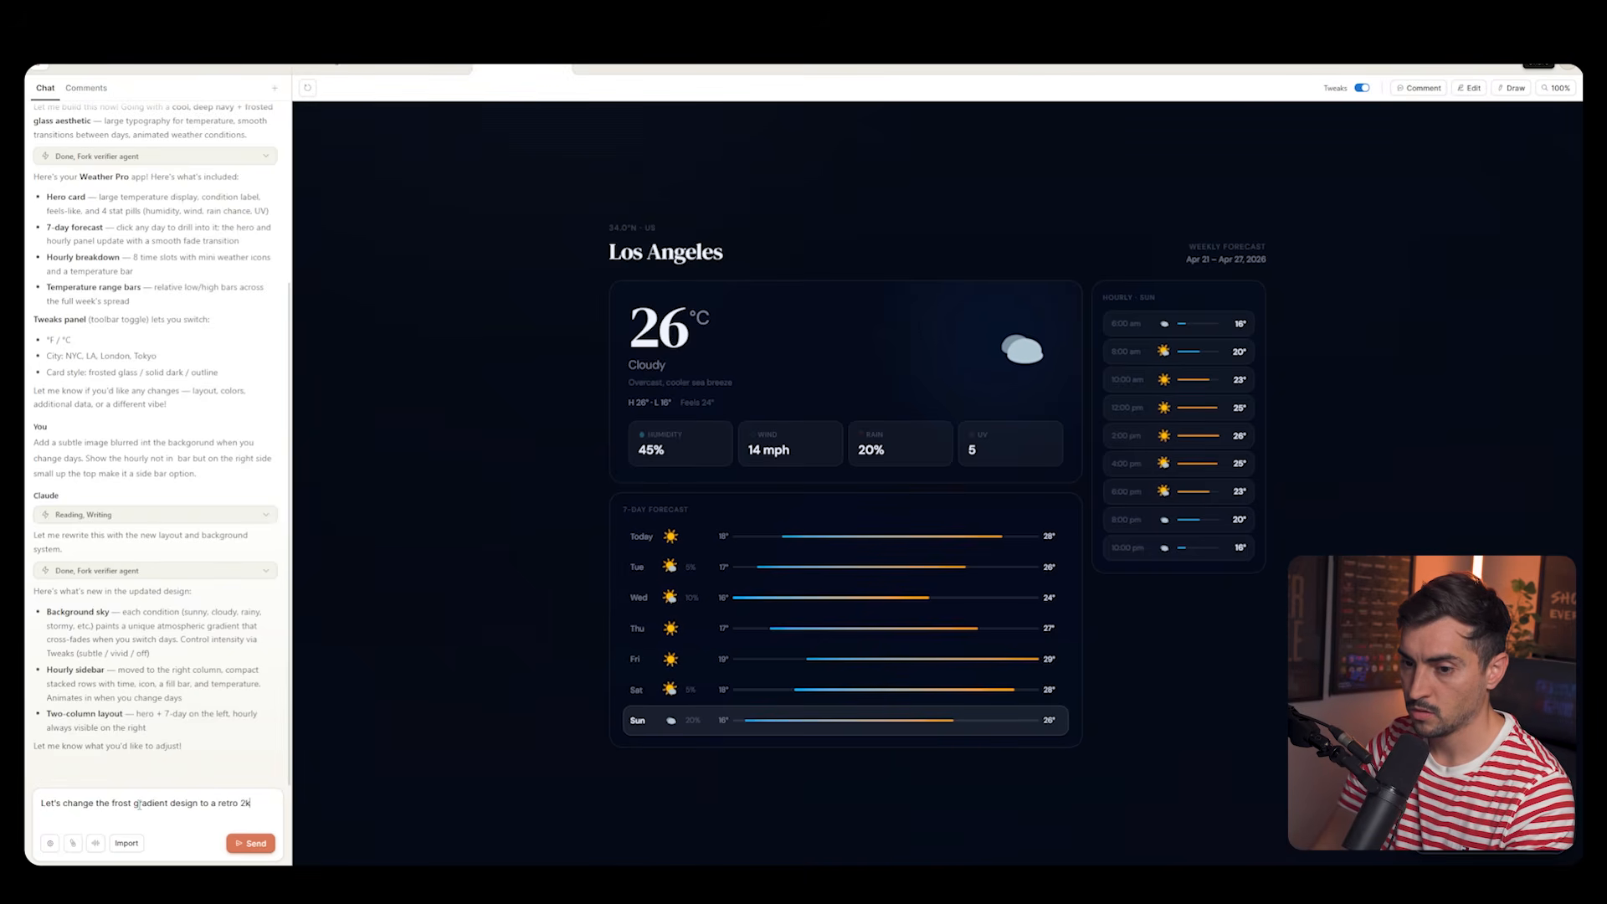
text( vibe)
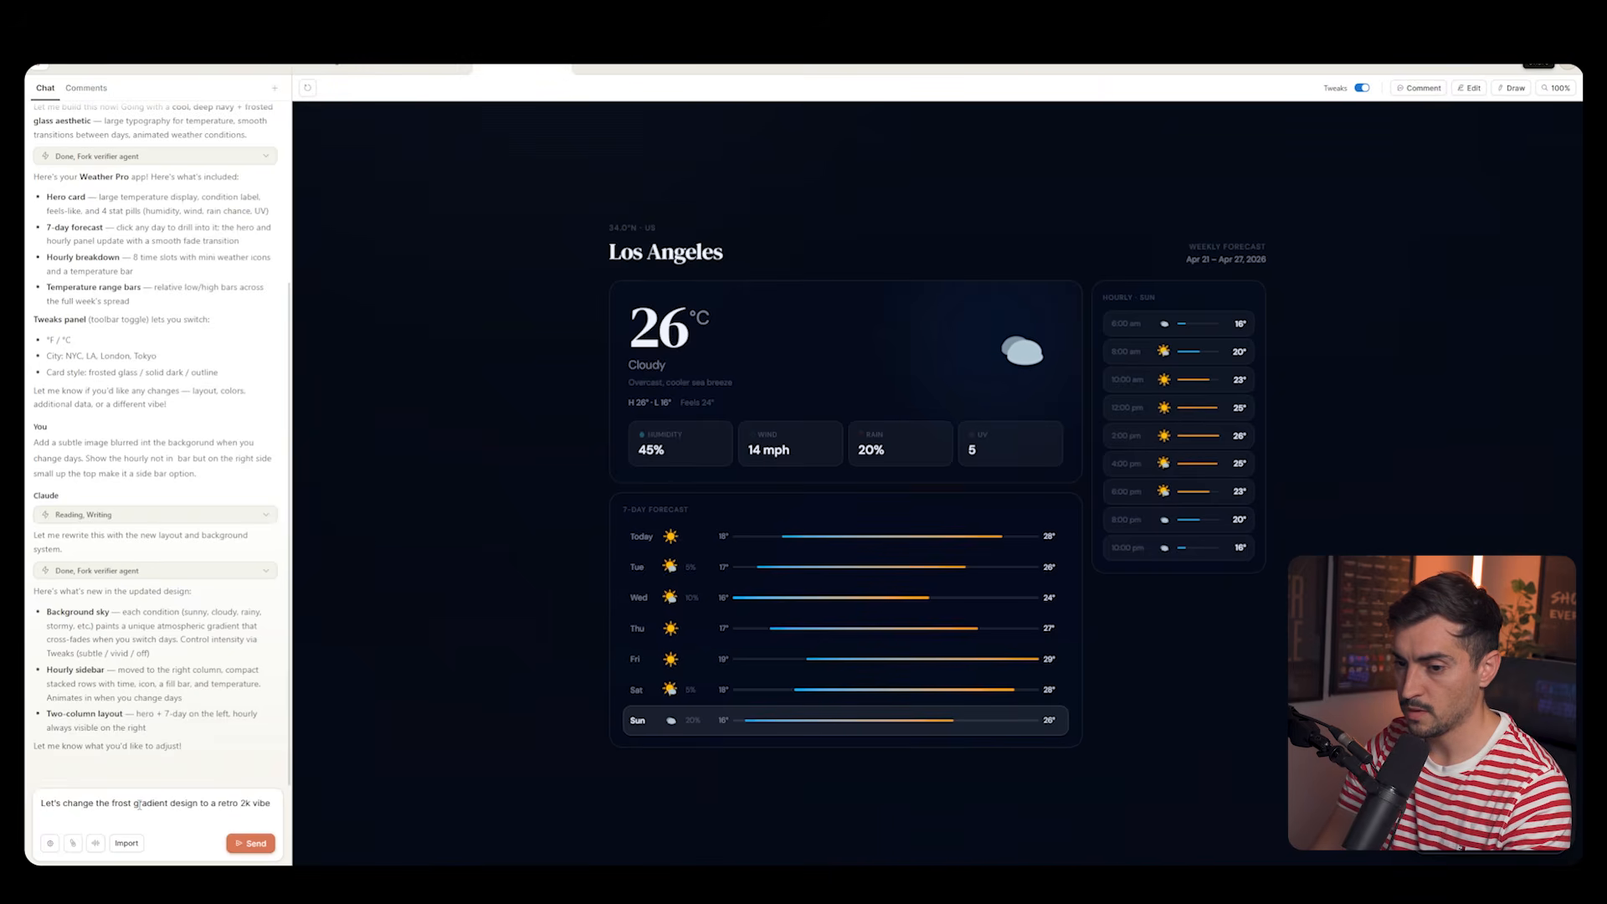
text(, vivid colours, fun fon)
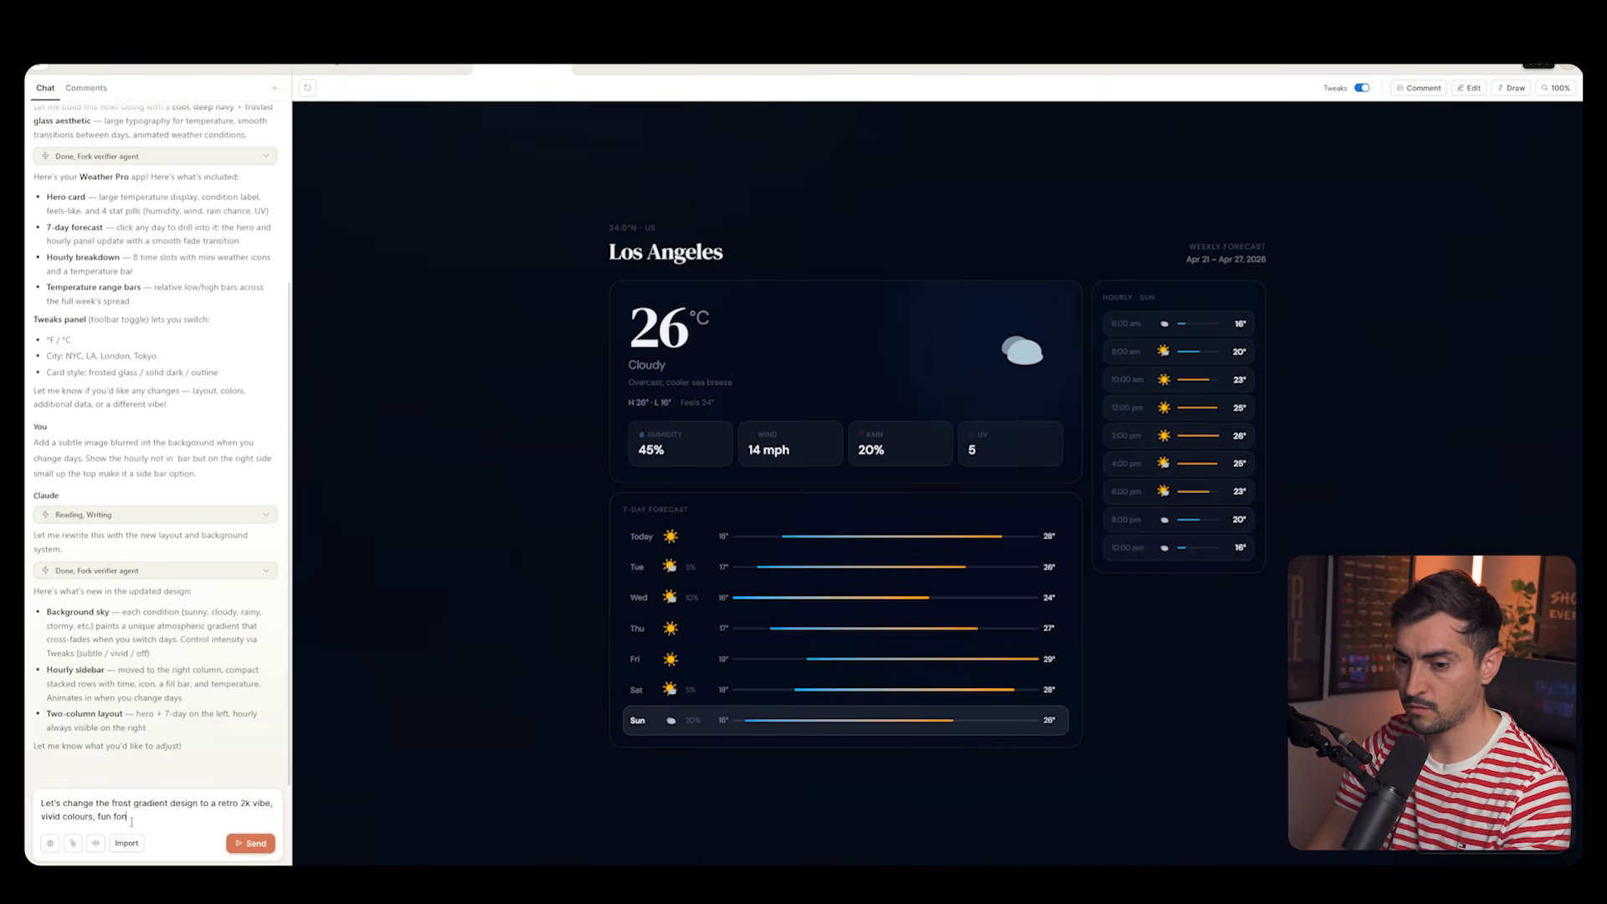
text(t, but keep the design and al)
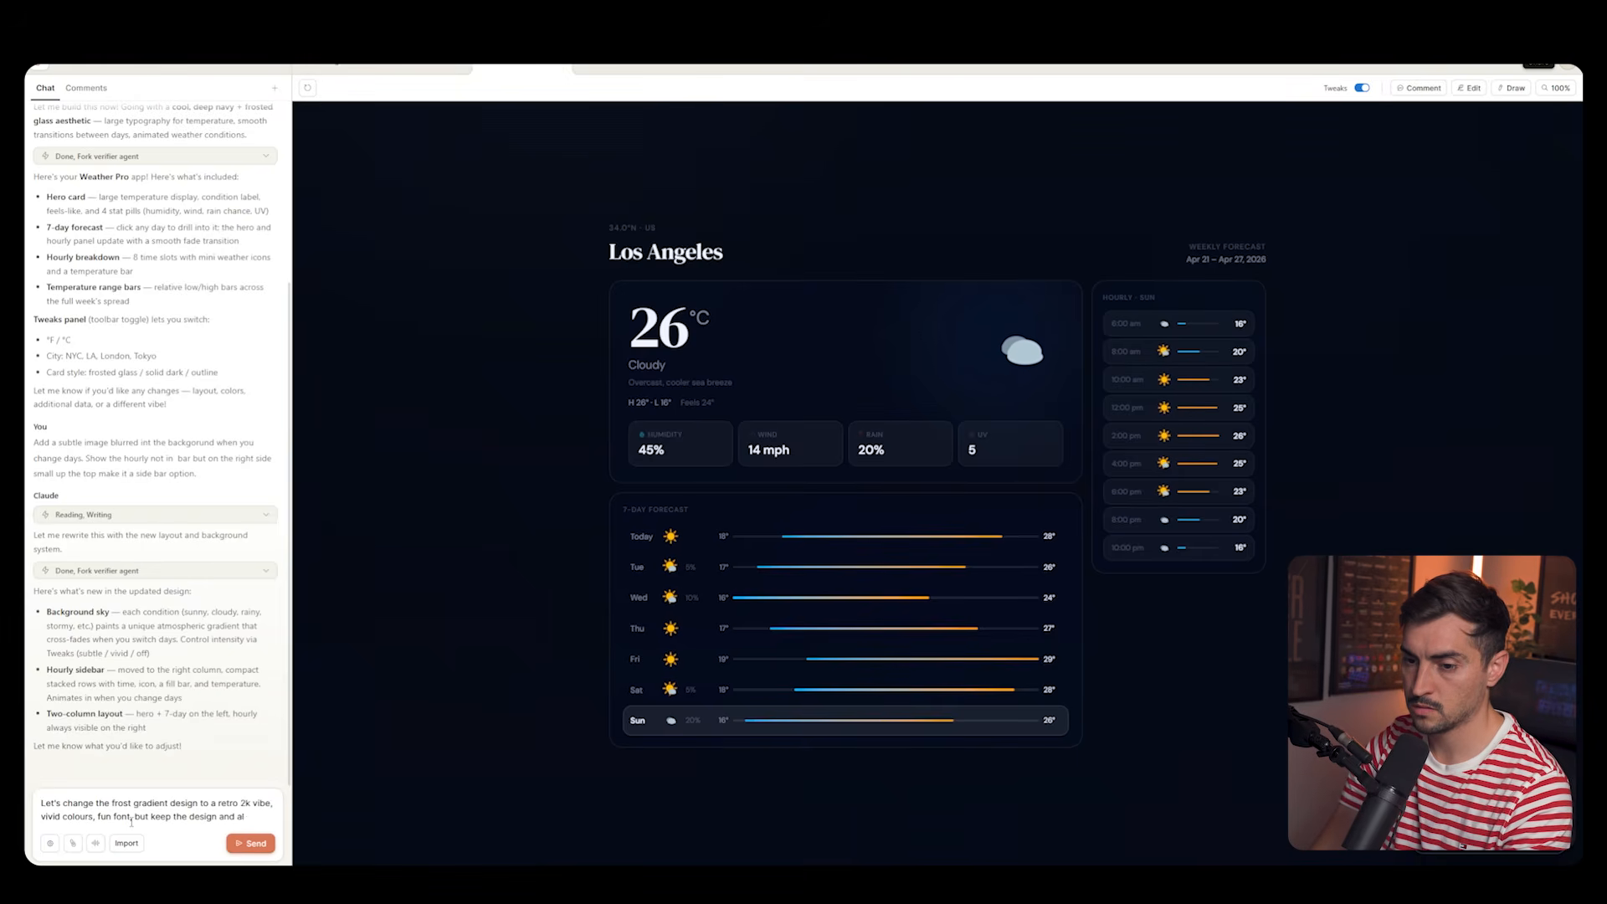
text(yout the ds)
key(BackSpace)
key(BackSpace)
text(same.)
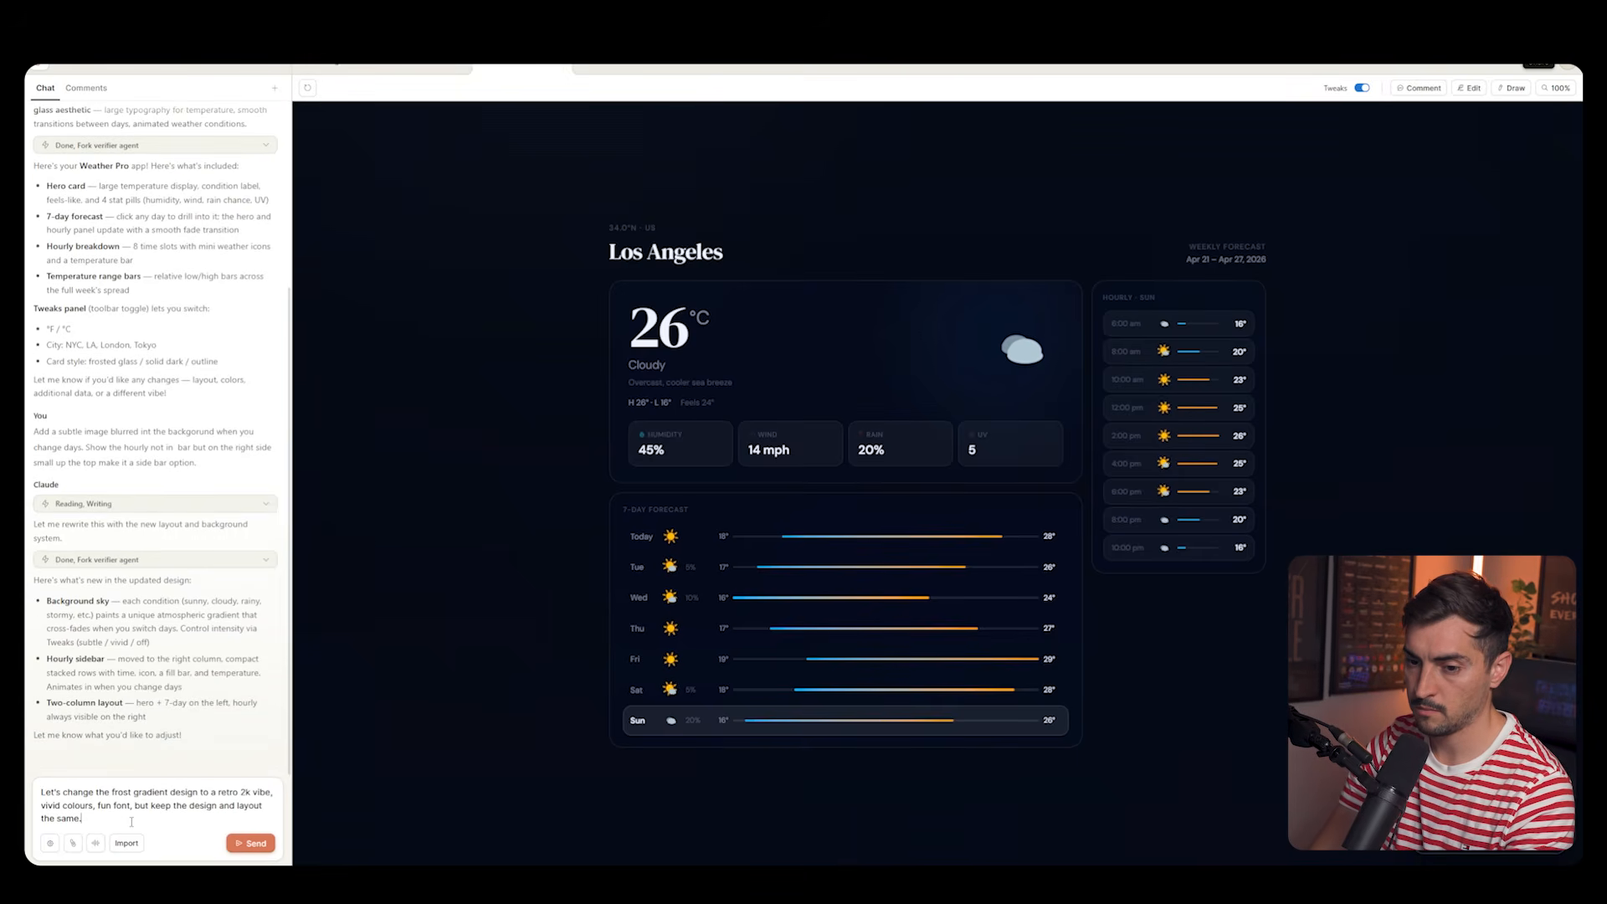
click(255, 844)
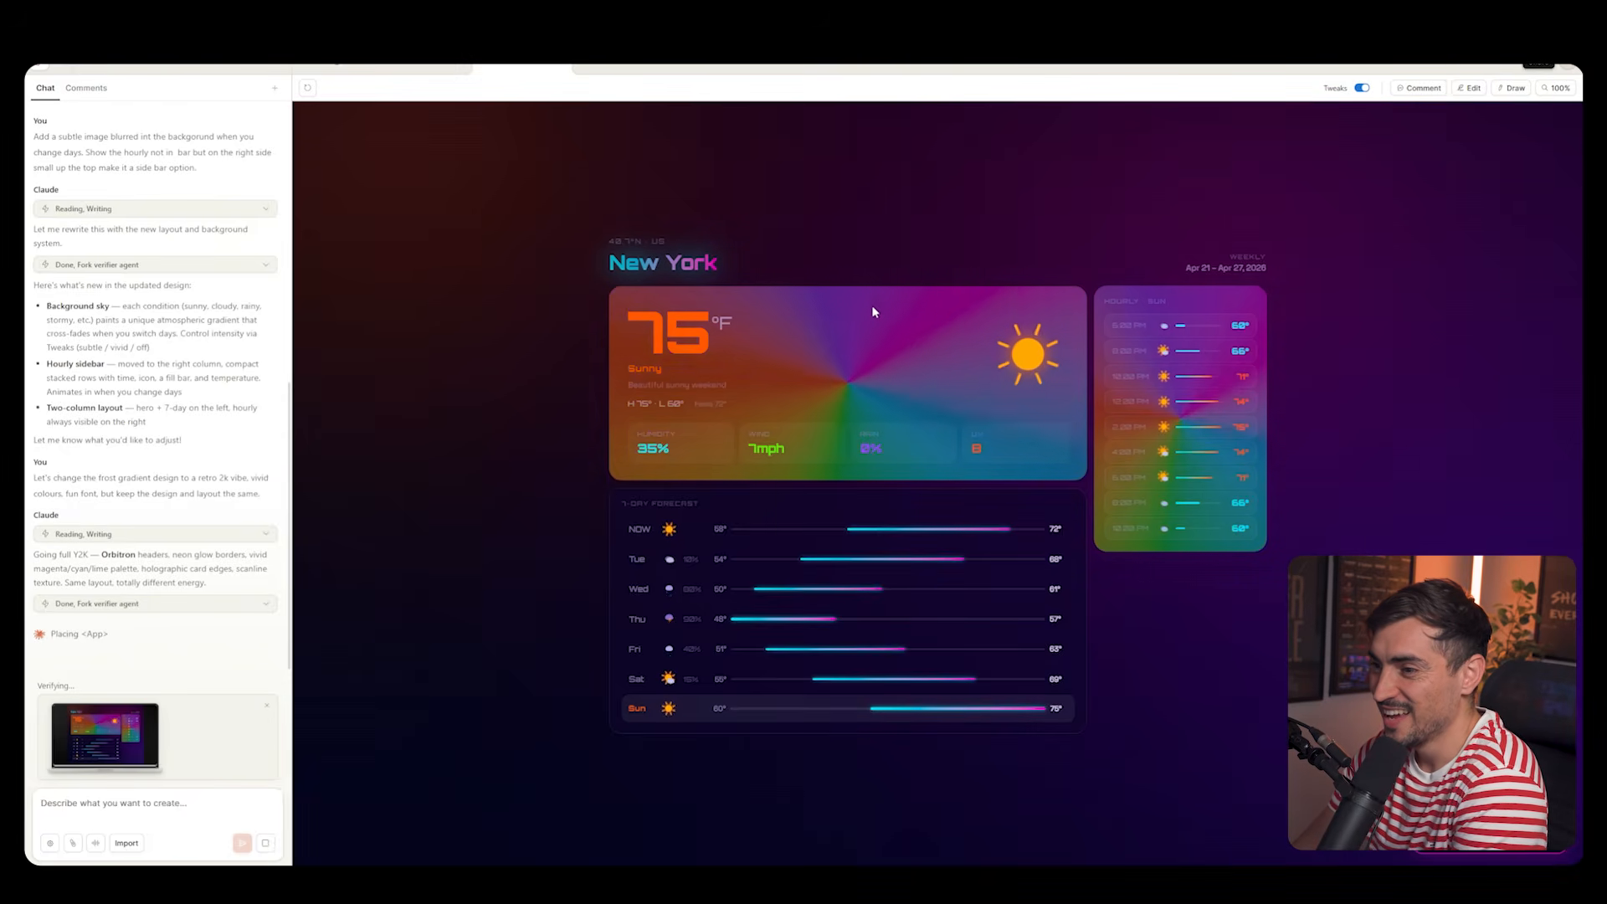
- Preview today's and Tuesday's New York forecasts in the retro-styled prototype
click(774, 540)
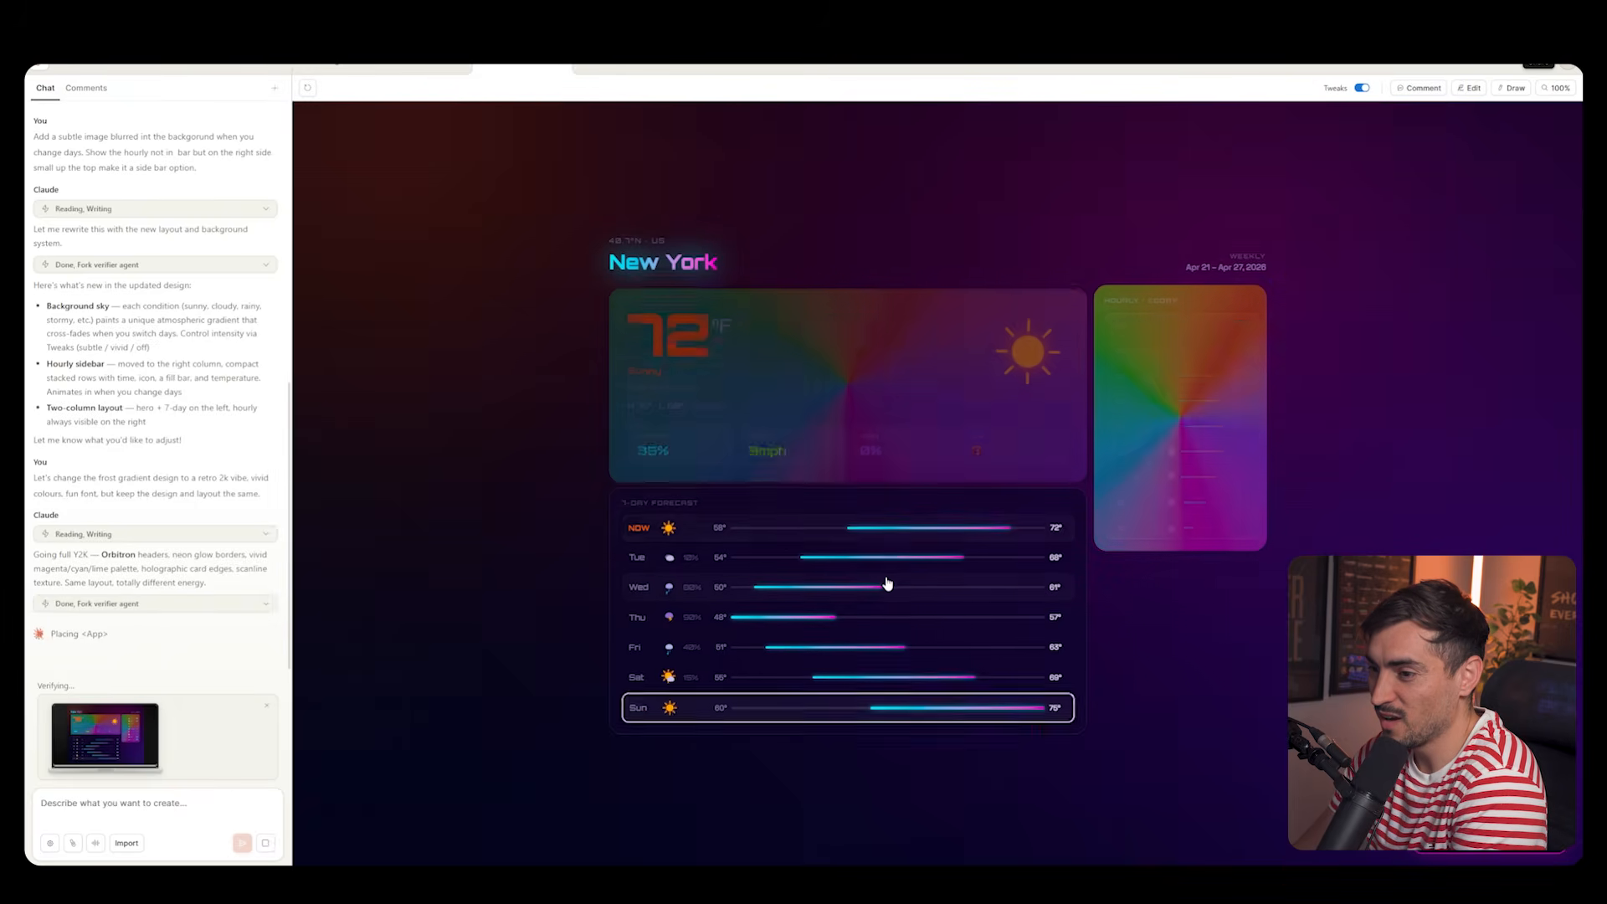
click(888, 559)
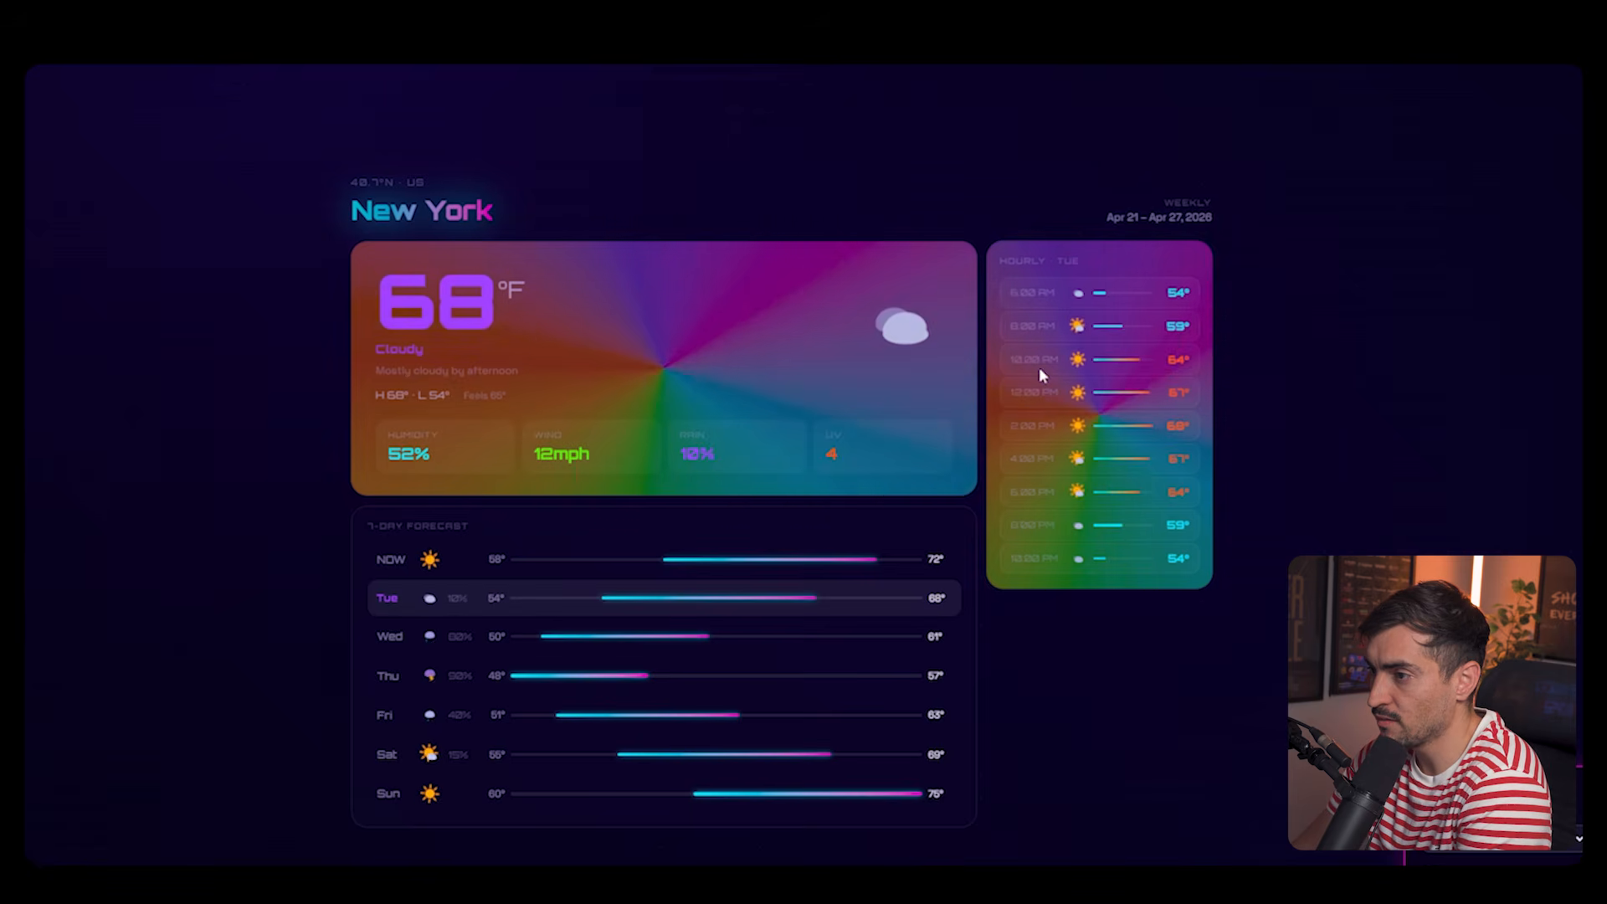
- Preview New York's Friday, Thursday, Saturday and Sunday forecasts in the retro-styled prototype
click(738, 720)
click(808, 679)
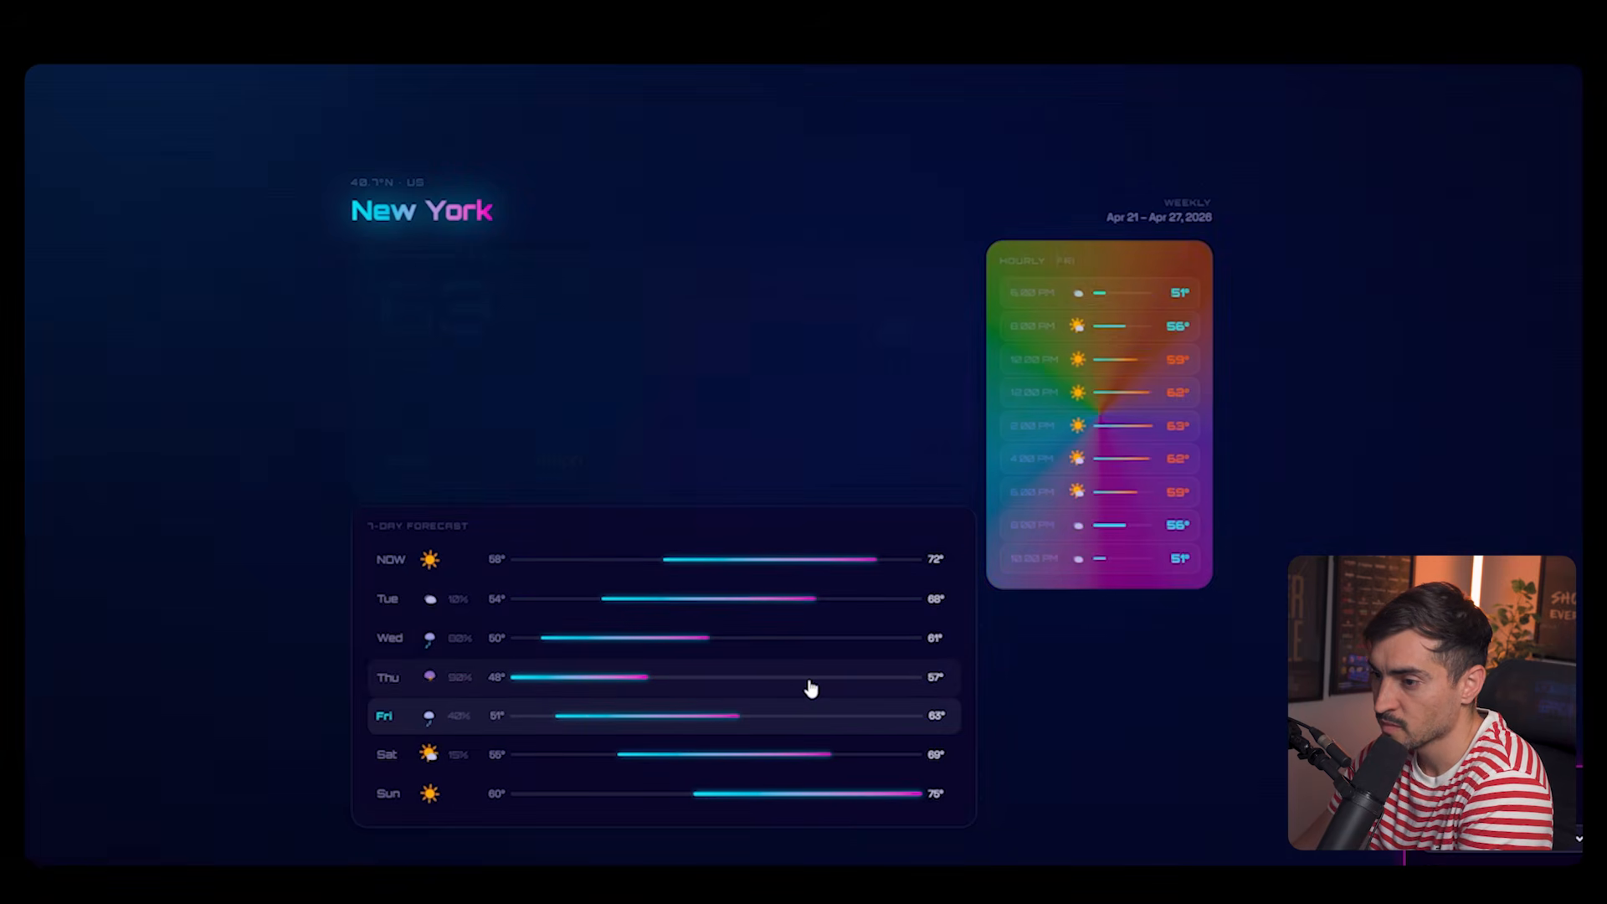
click(771, 752)
click(775, 805)
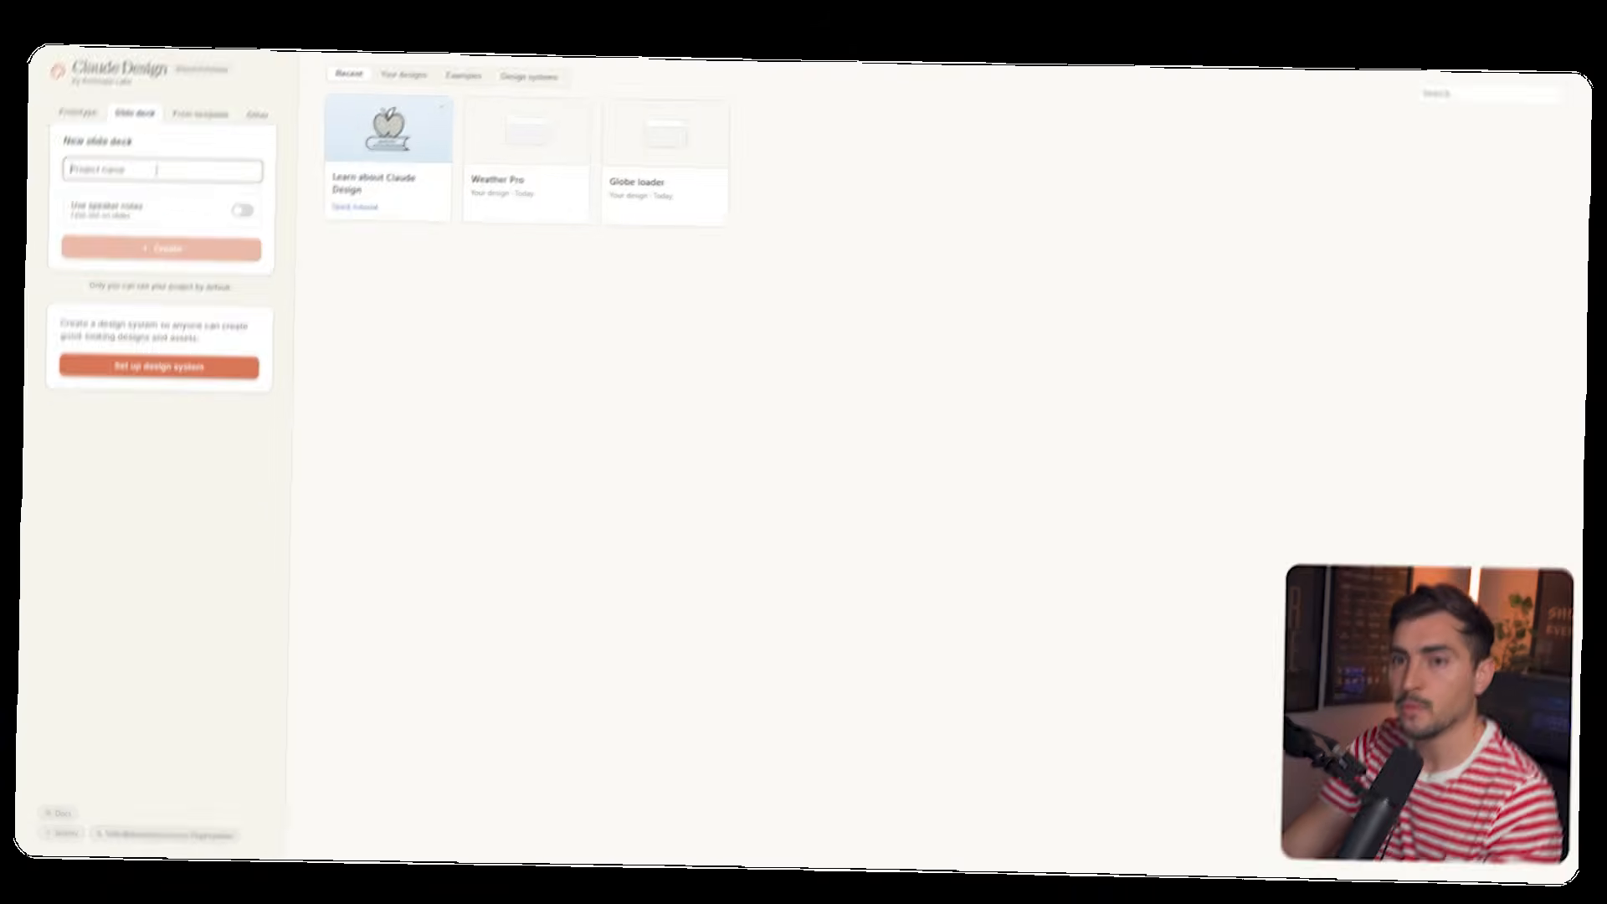
- Name the new slide deck Sales Desk and open the design system setup
text(Sales Desk)
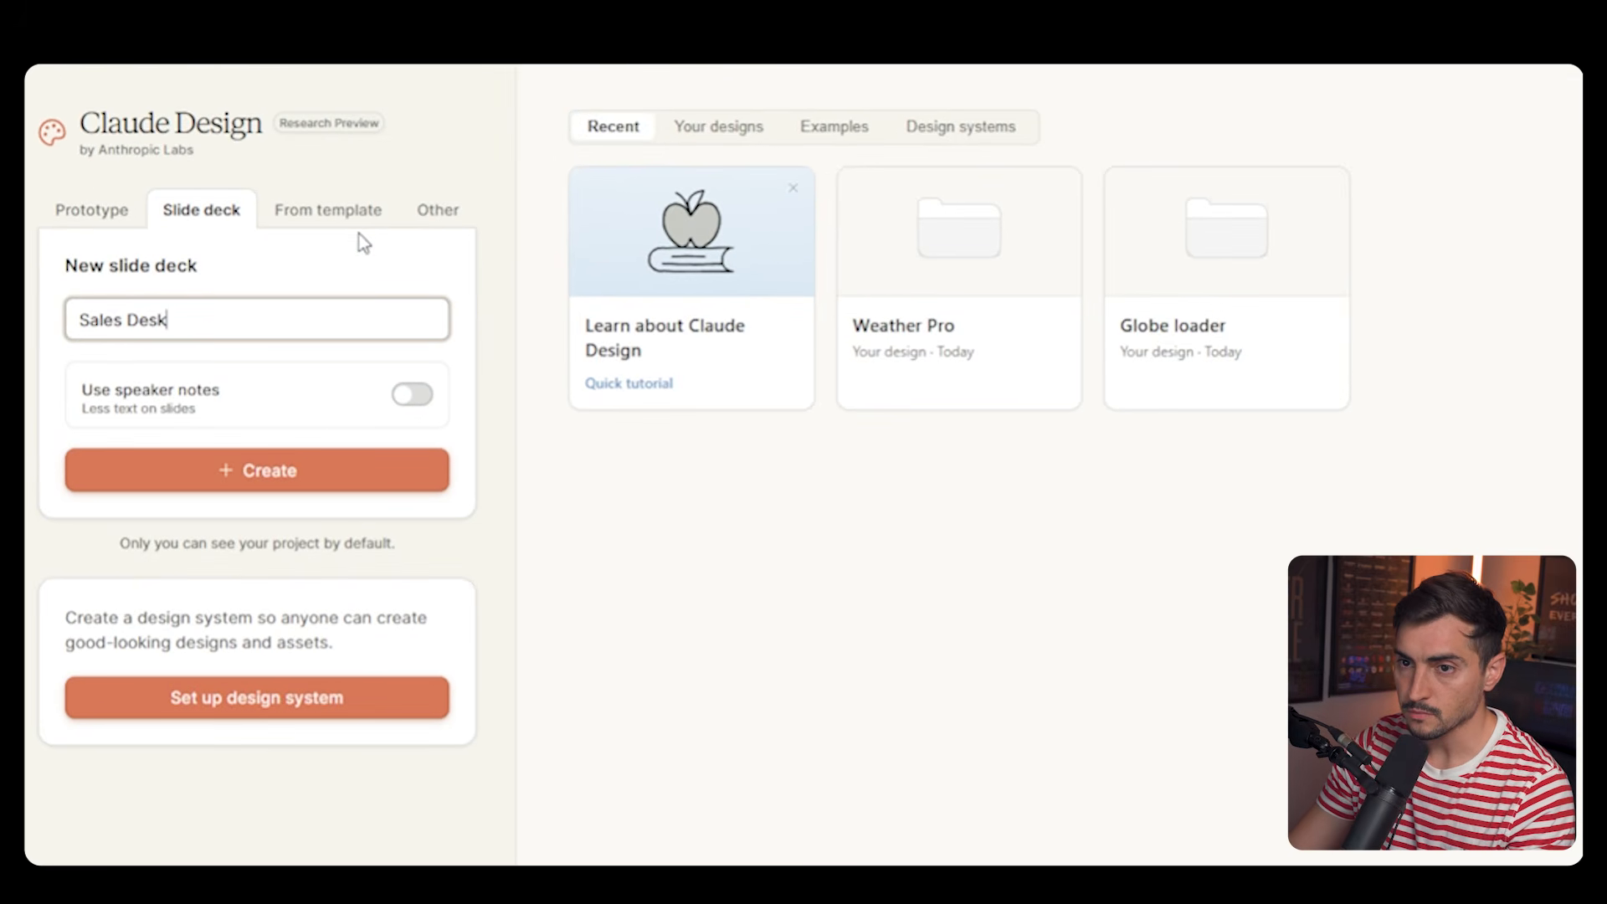
click(221, 705)
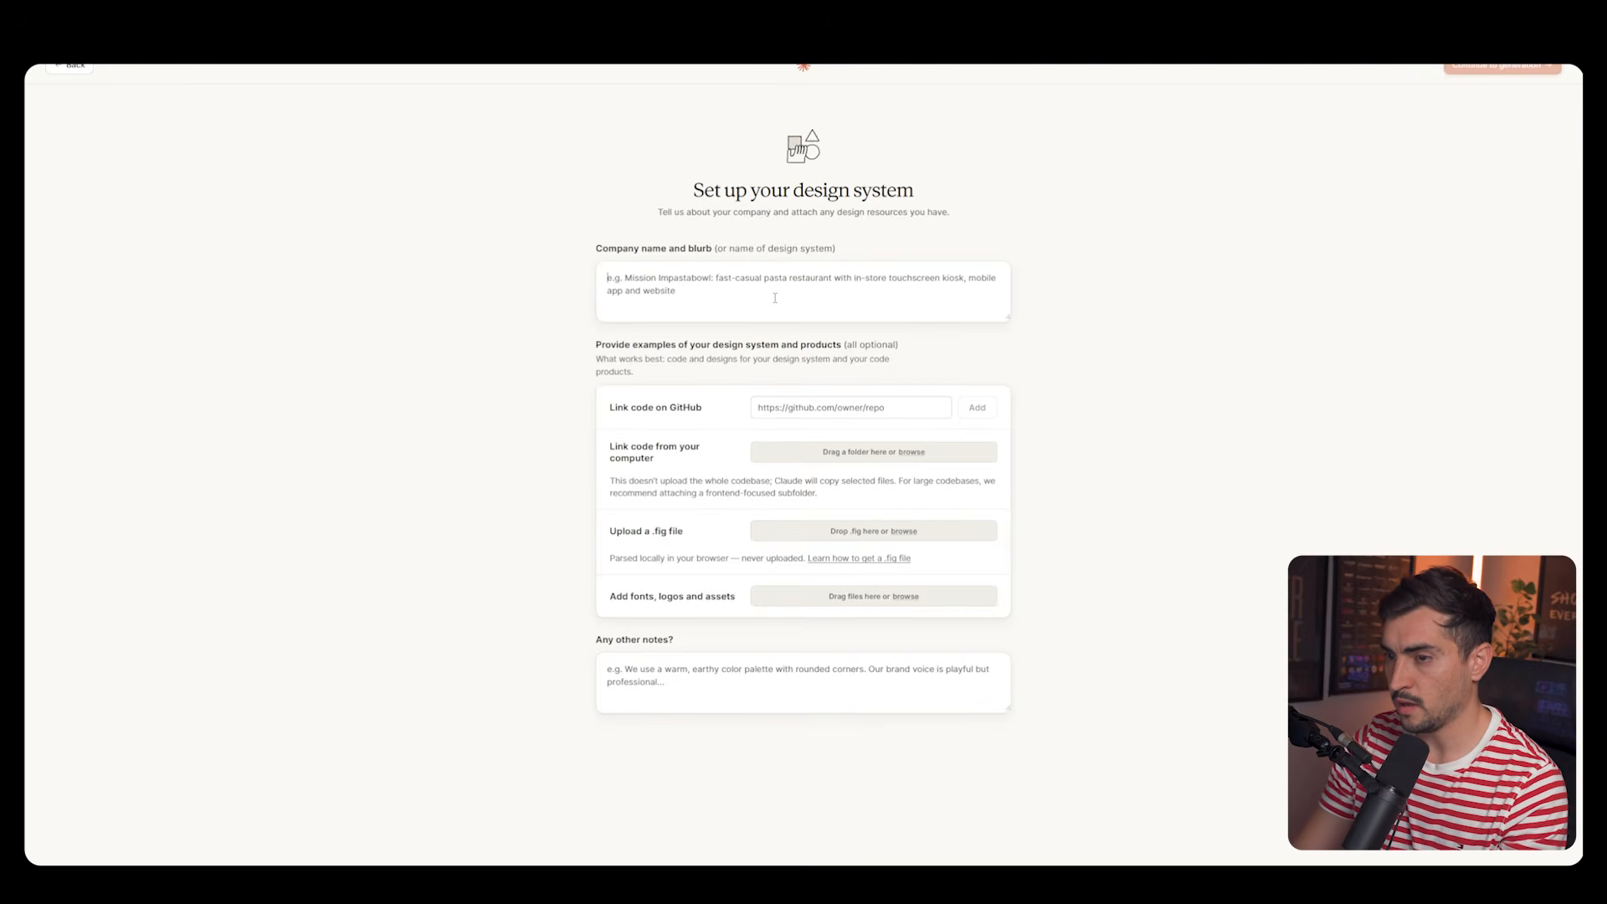
- Describe the company as "Scalable helps businesses grow from 100k to millions with systems." and attach its brand guidelines, logo, Switzer fonts, icons and pattern
text(s)
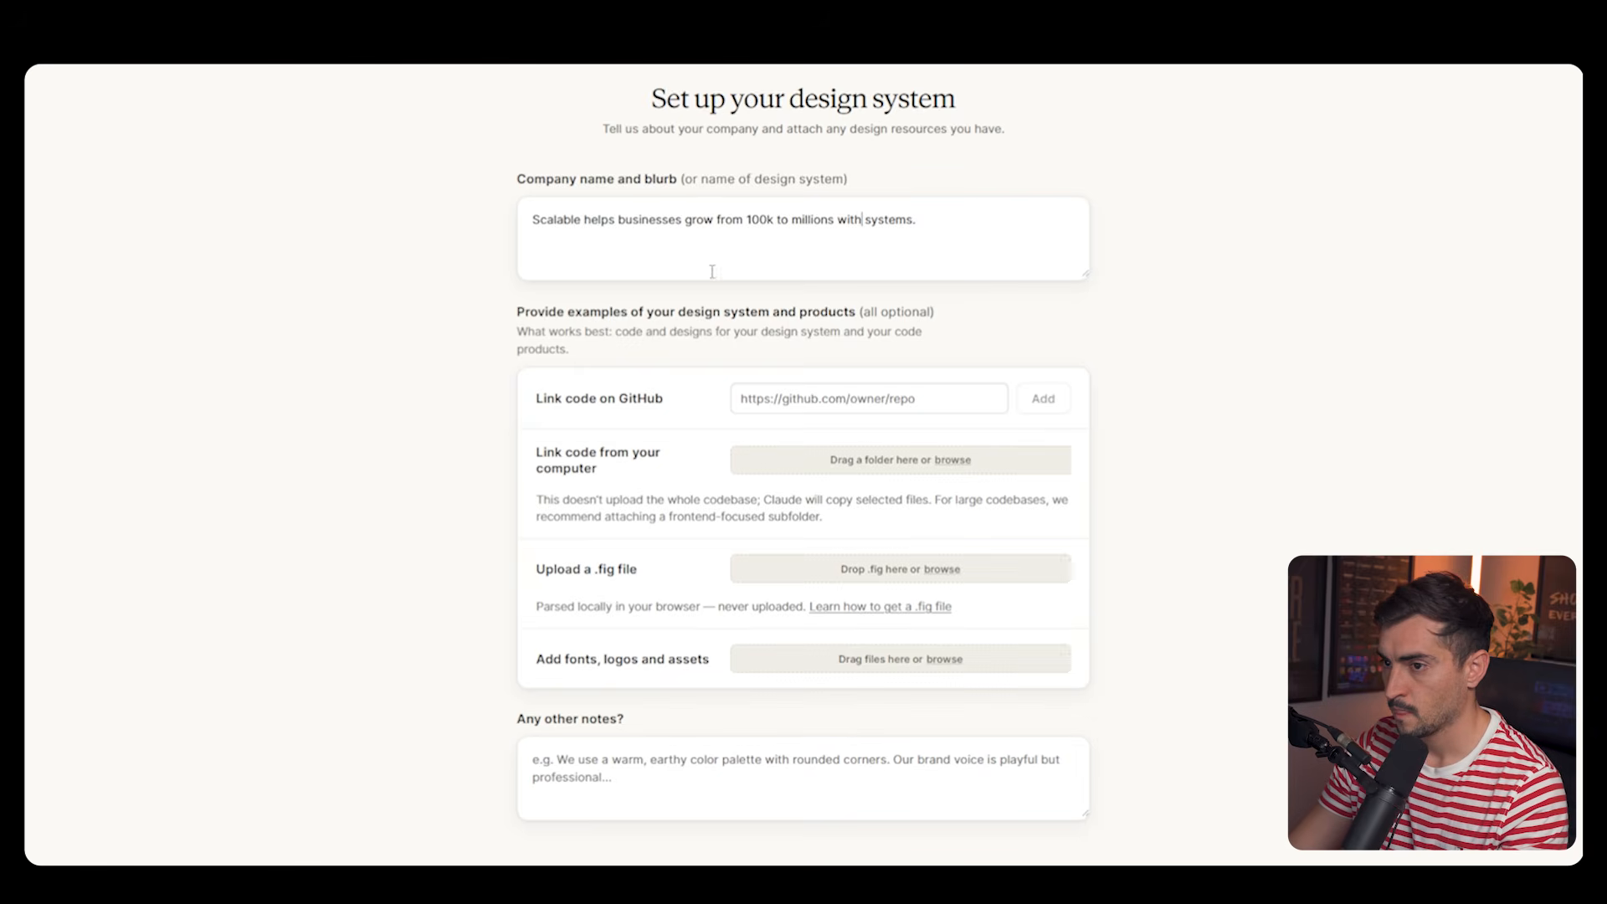
click(871, 398)
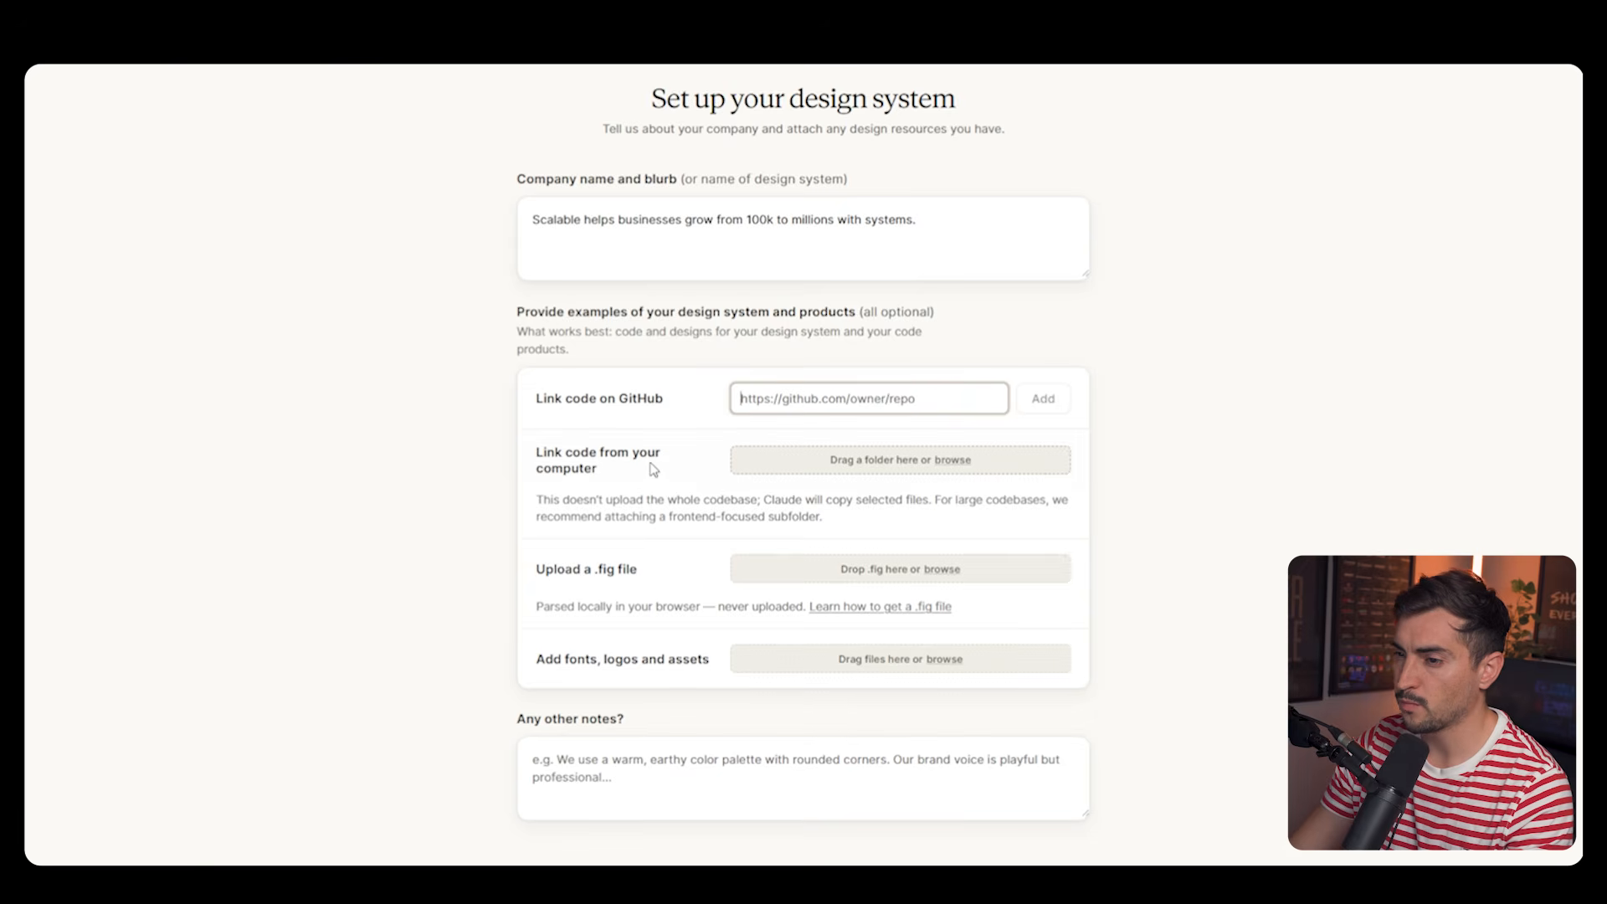
click(634, 361)
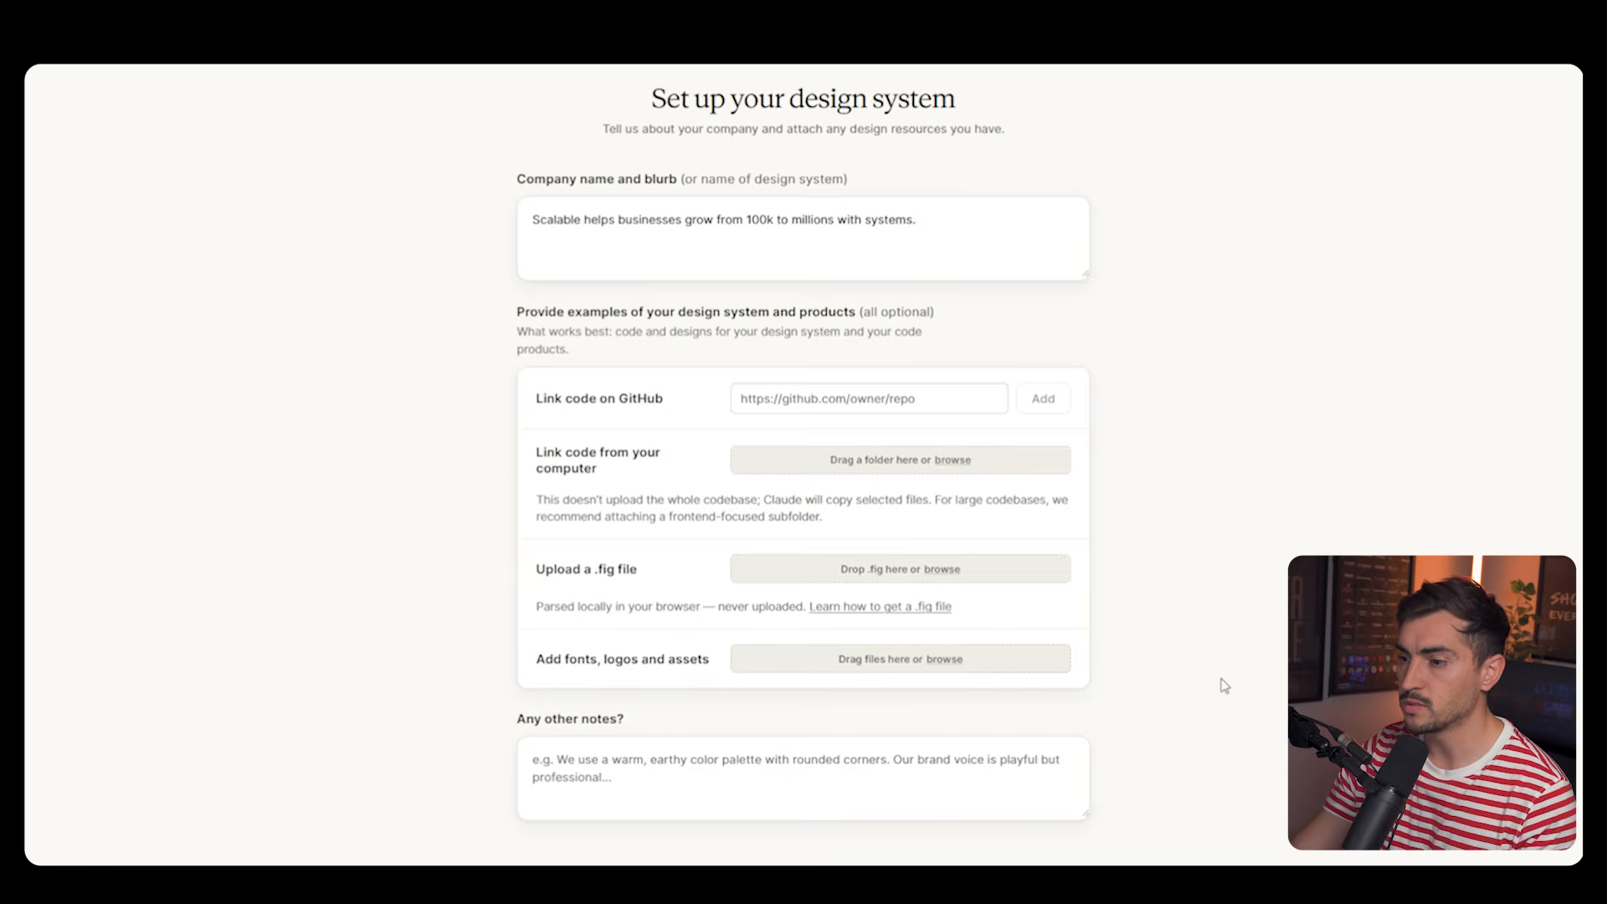
click(934, 660)
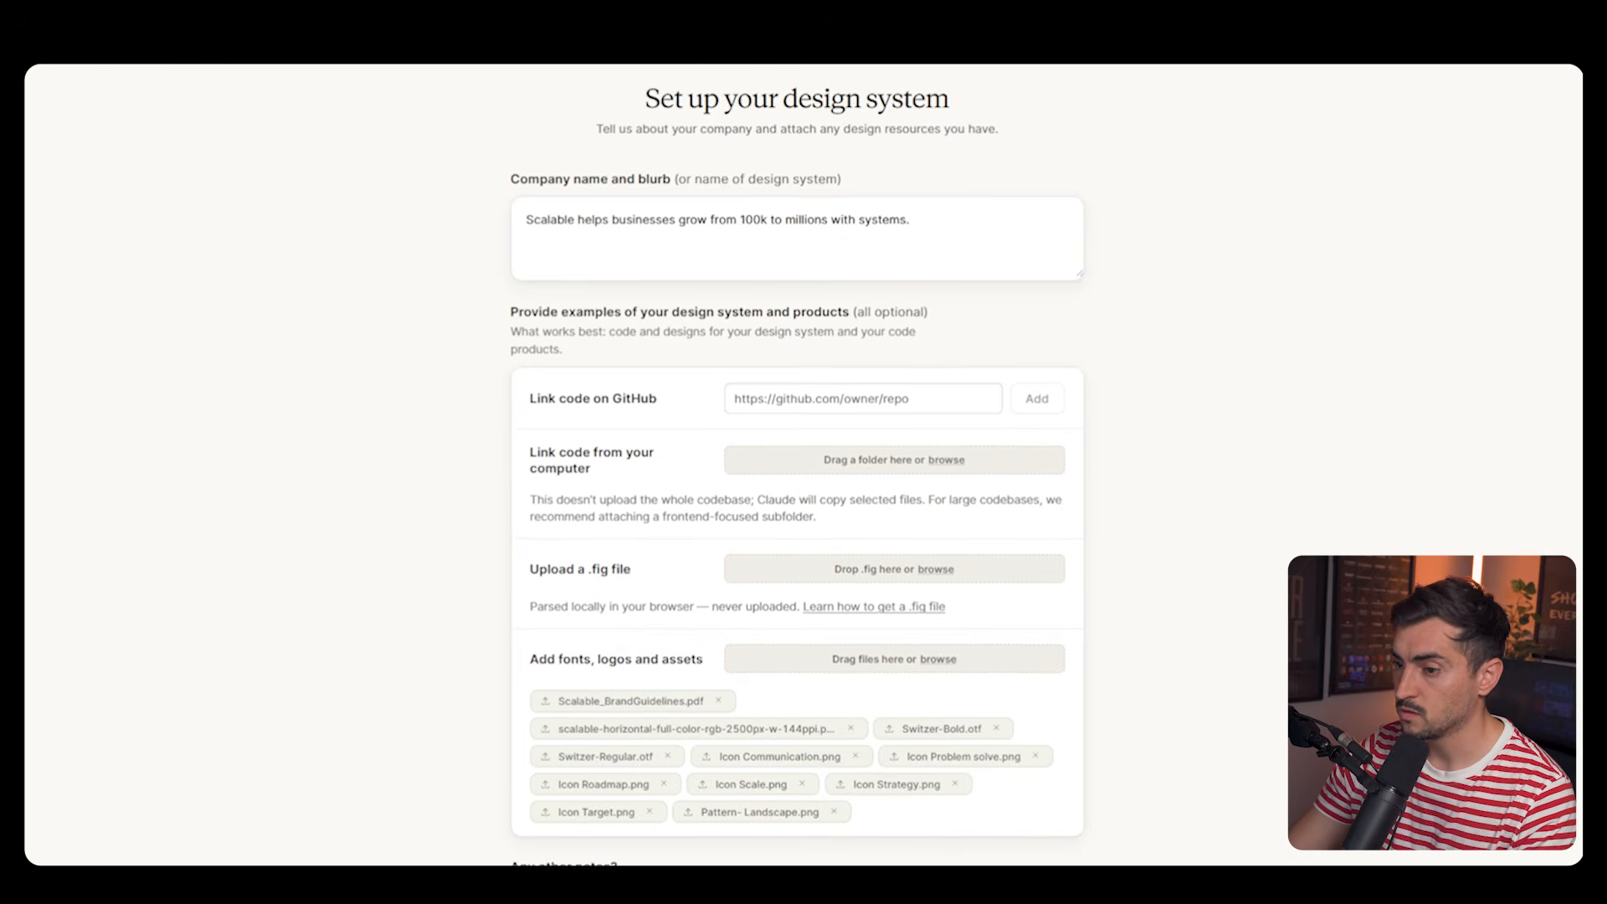
- Add a note describing bold all-caps text and a professional, masculine feel in dark tones, and generate the design system
scroll(929, 810, down, 2)
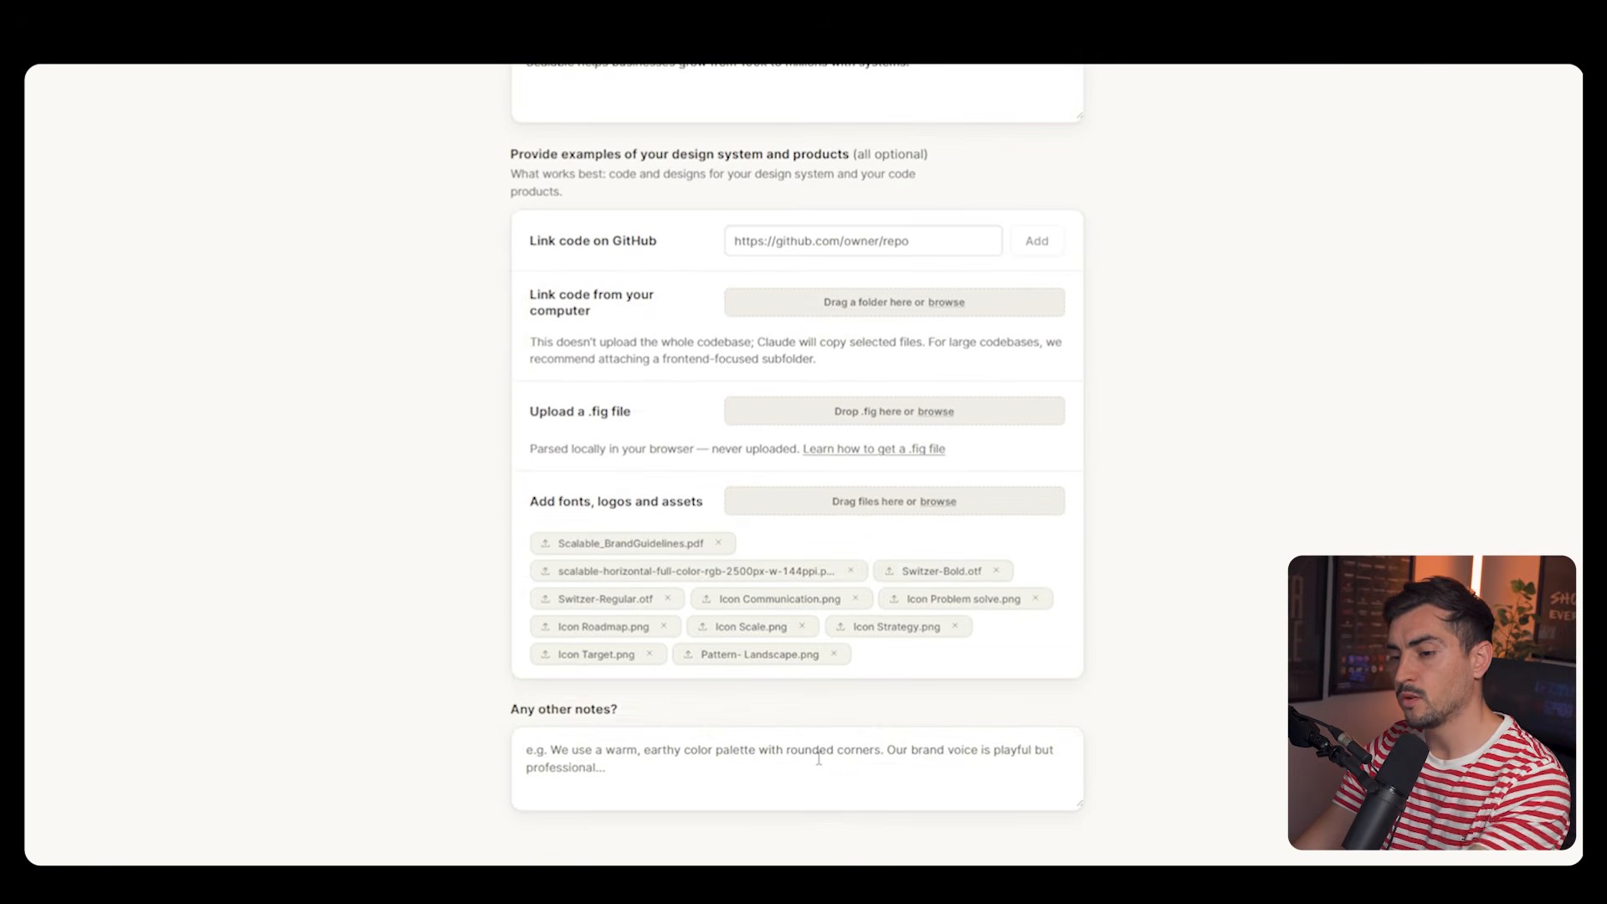
text(We)
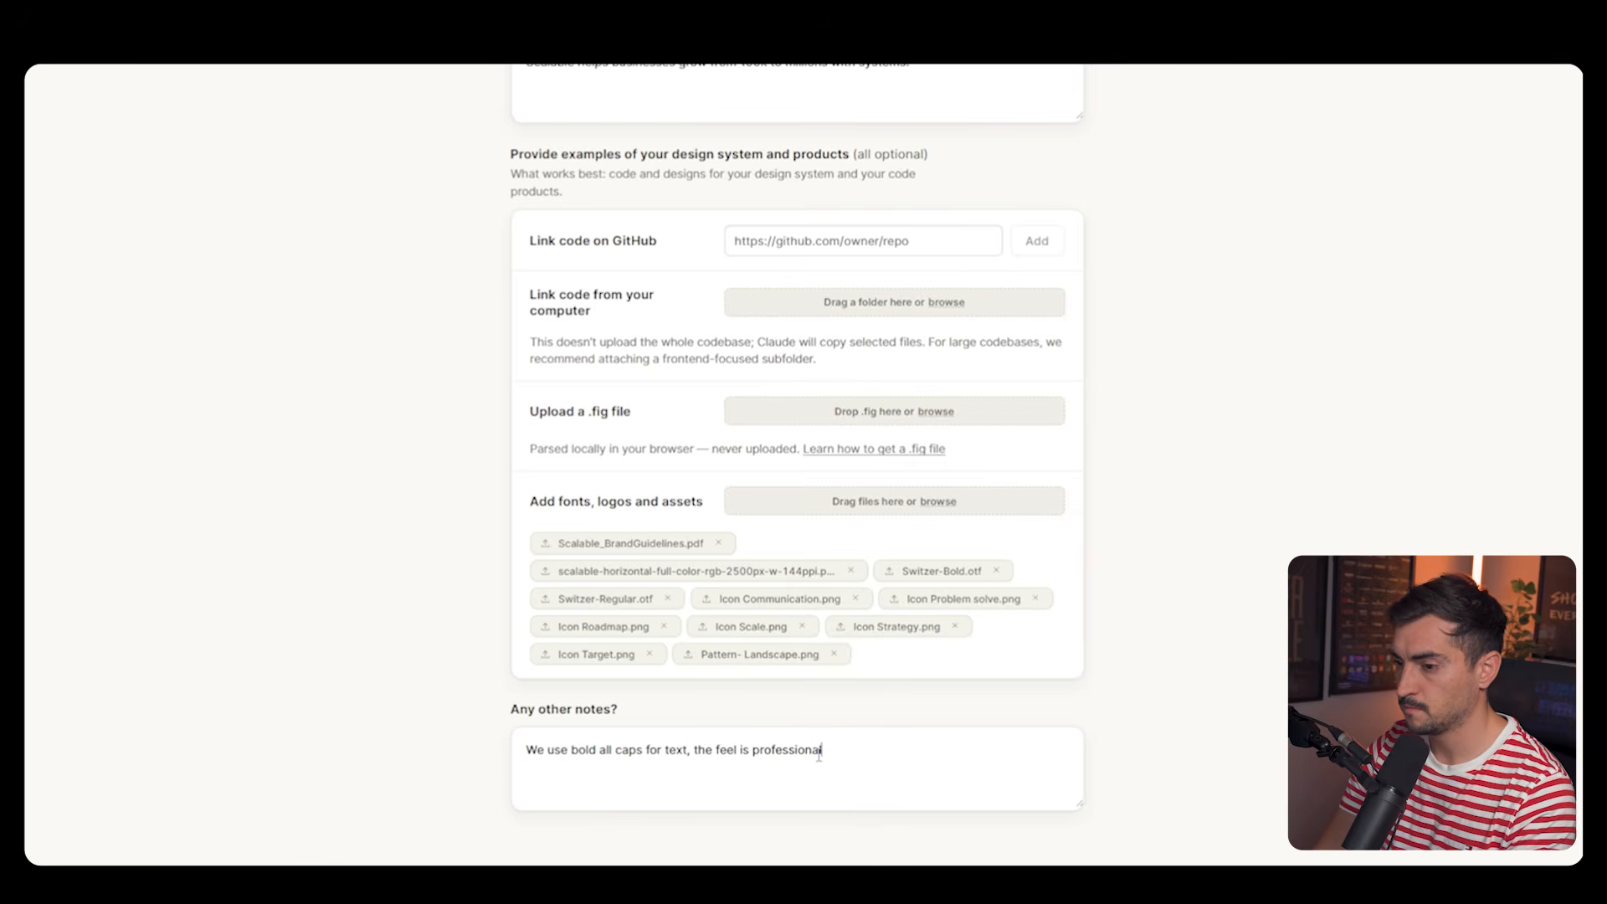
text(and masculine, using dark tones of)
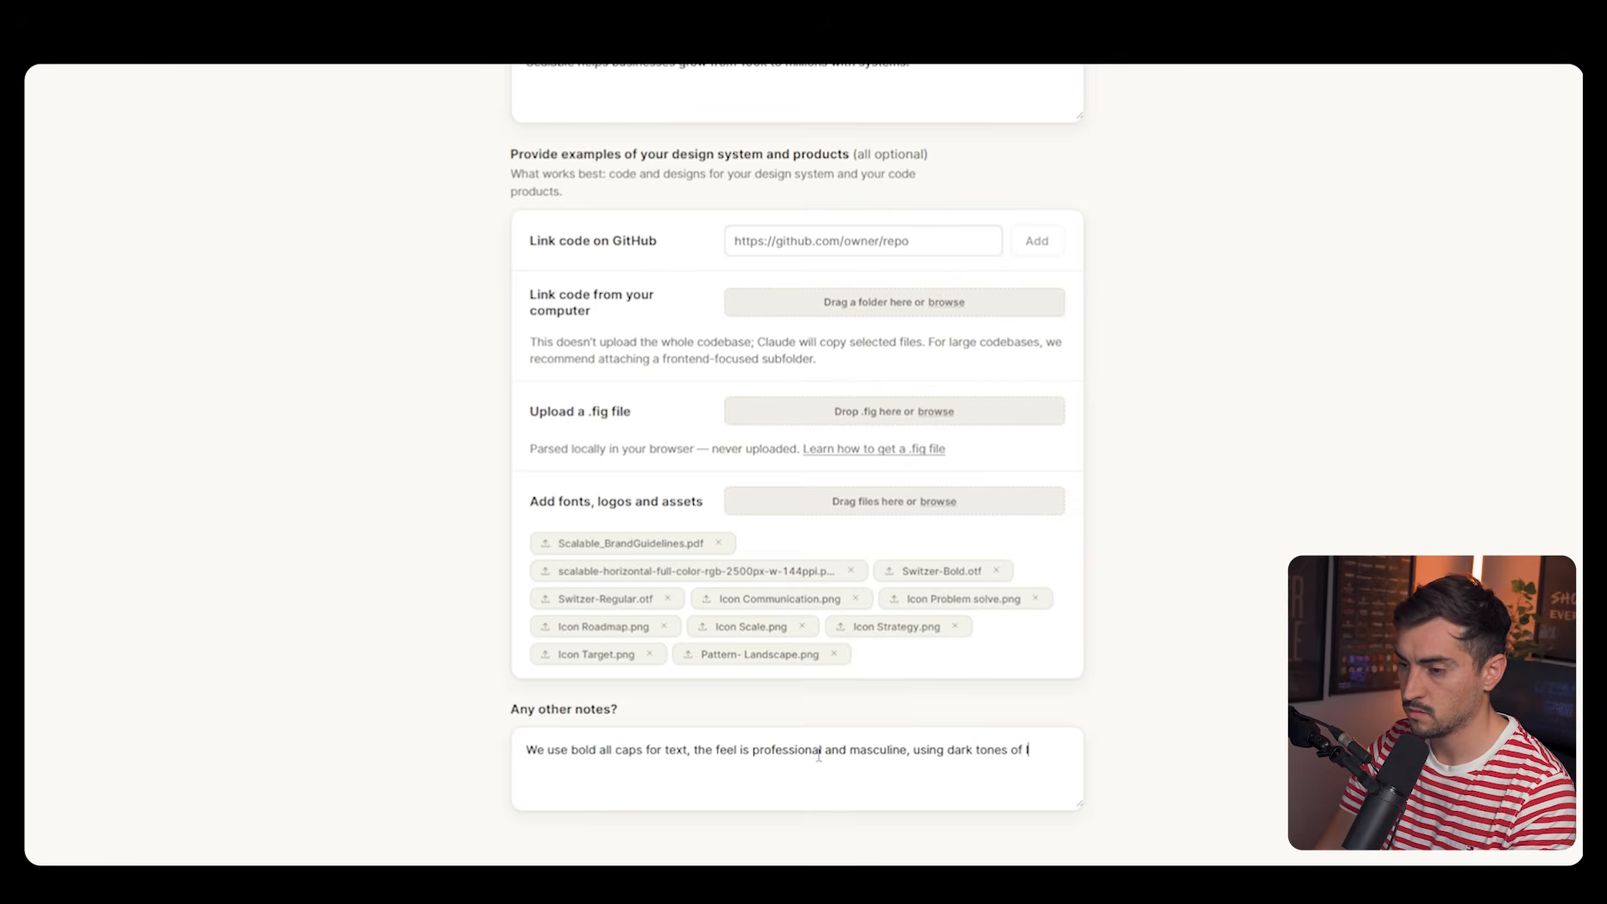
click(863, 488)
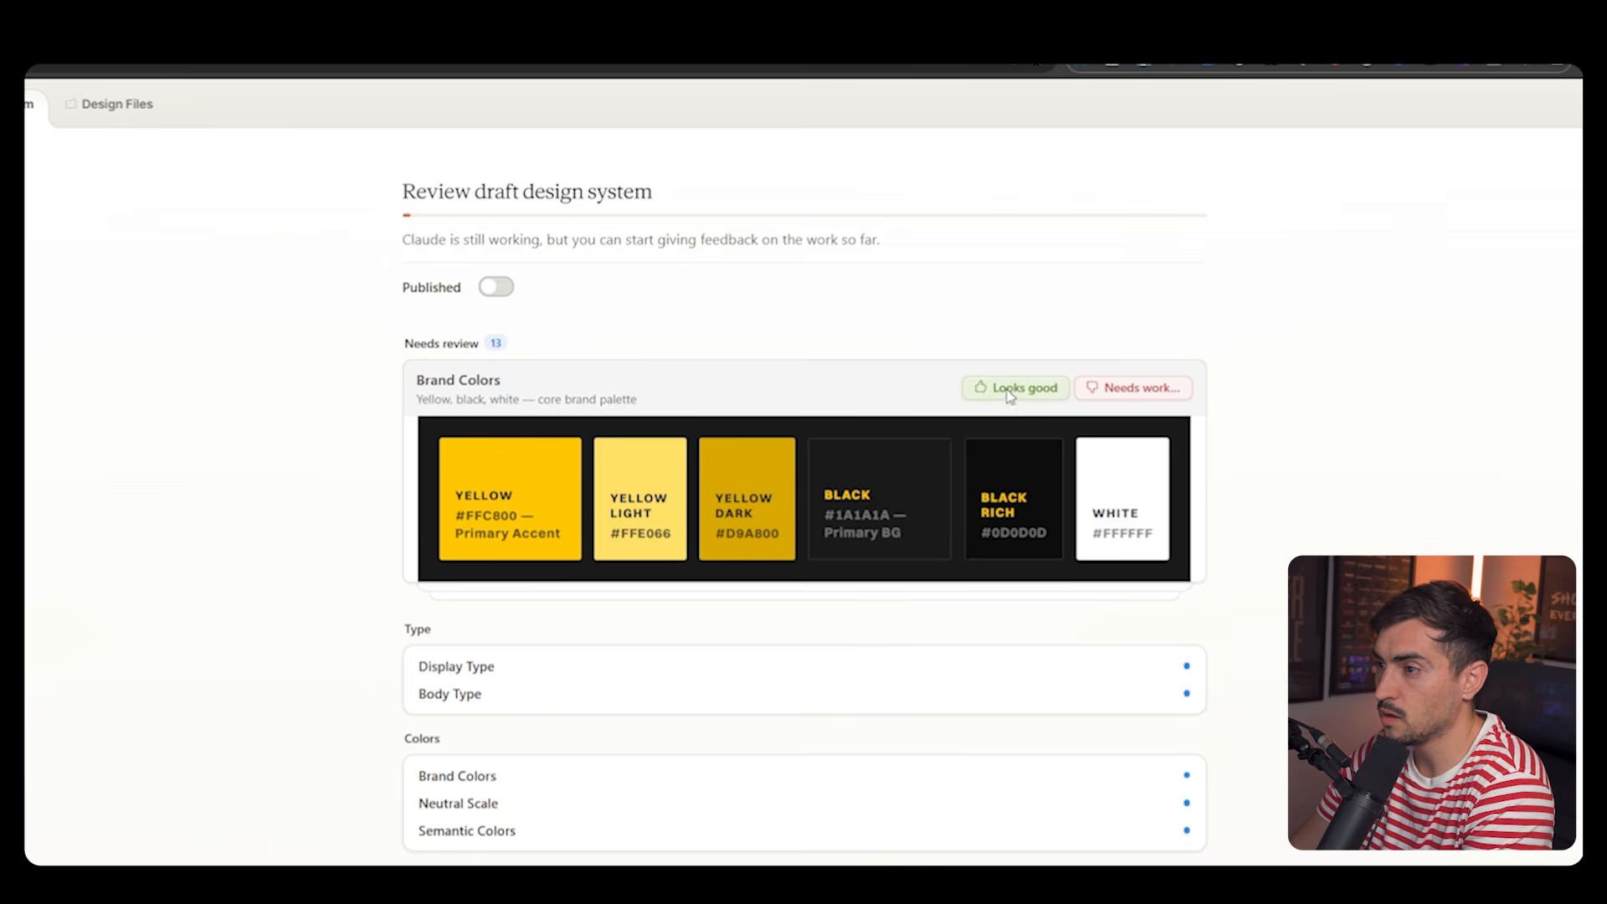
- Approve the Brand Colors, Neutral Scale and Semantic Colors samples in the draft design system
drag(360, 178, 628, 190)
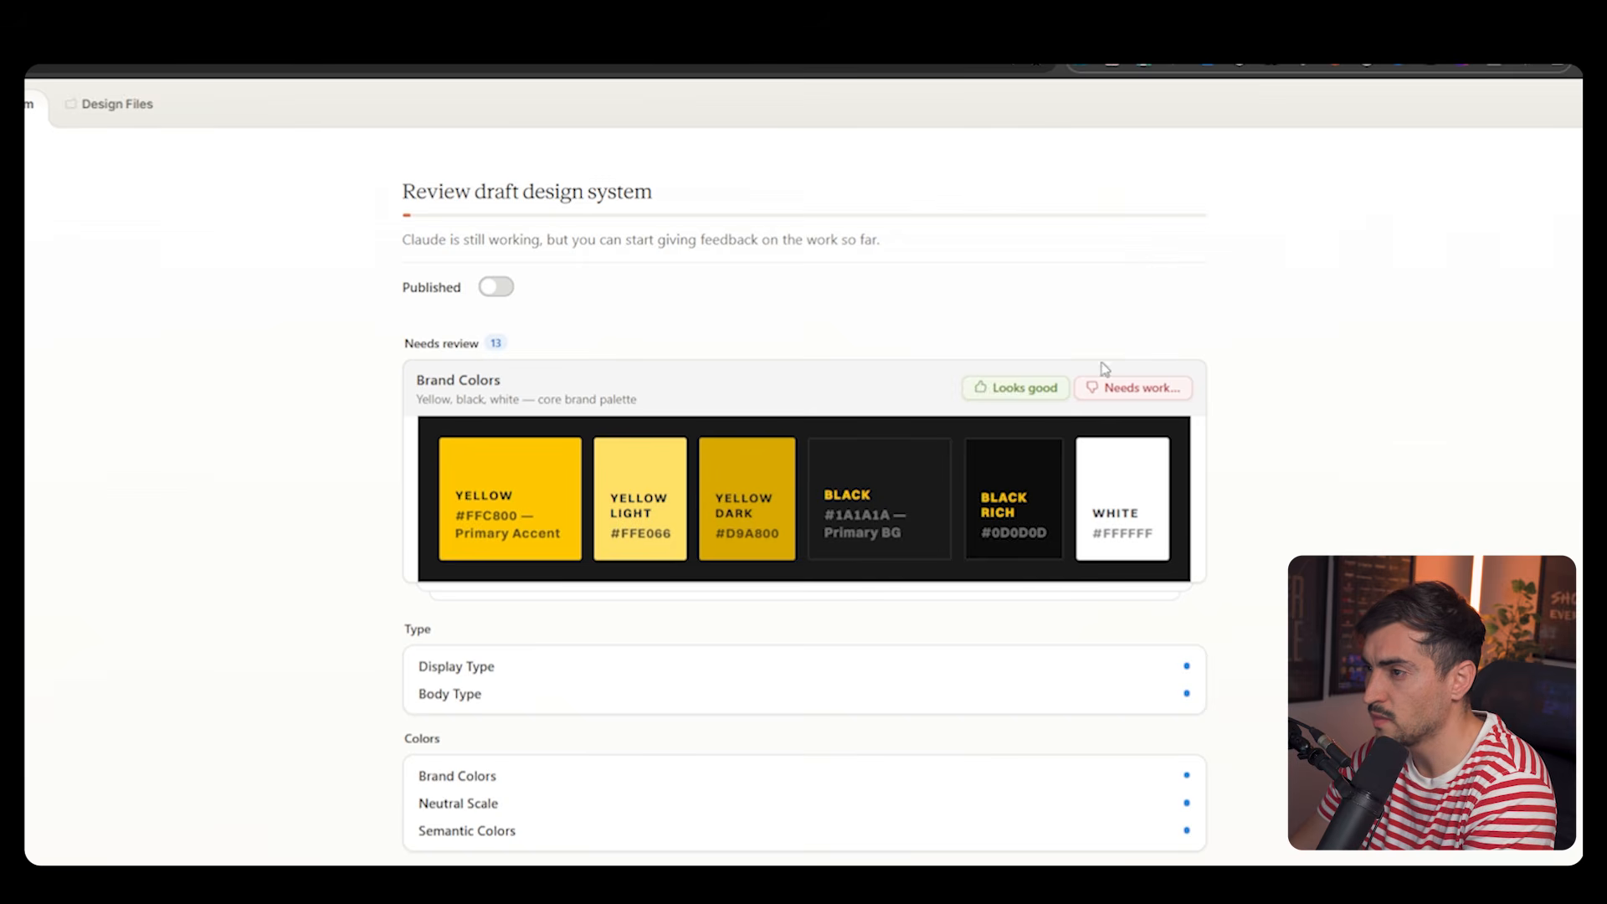
click(1005, 393)
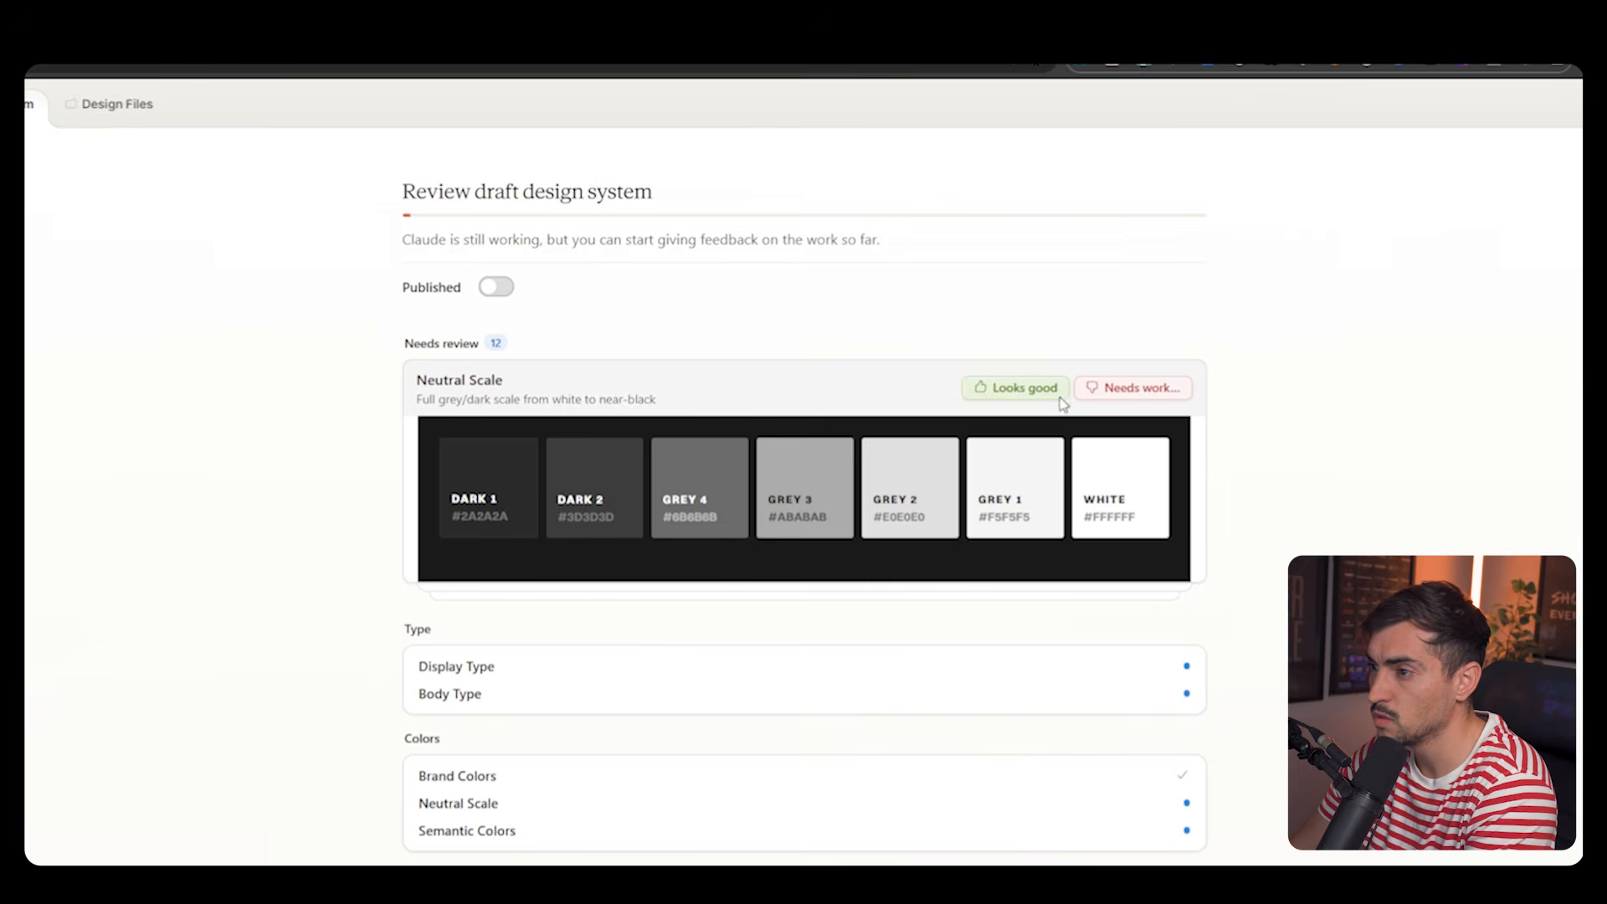
click(1009, 328)
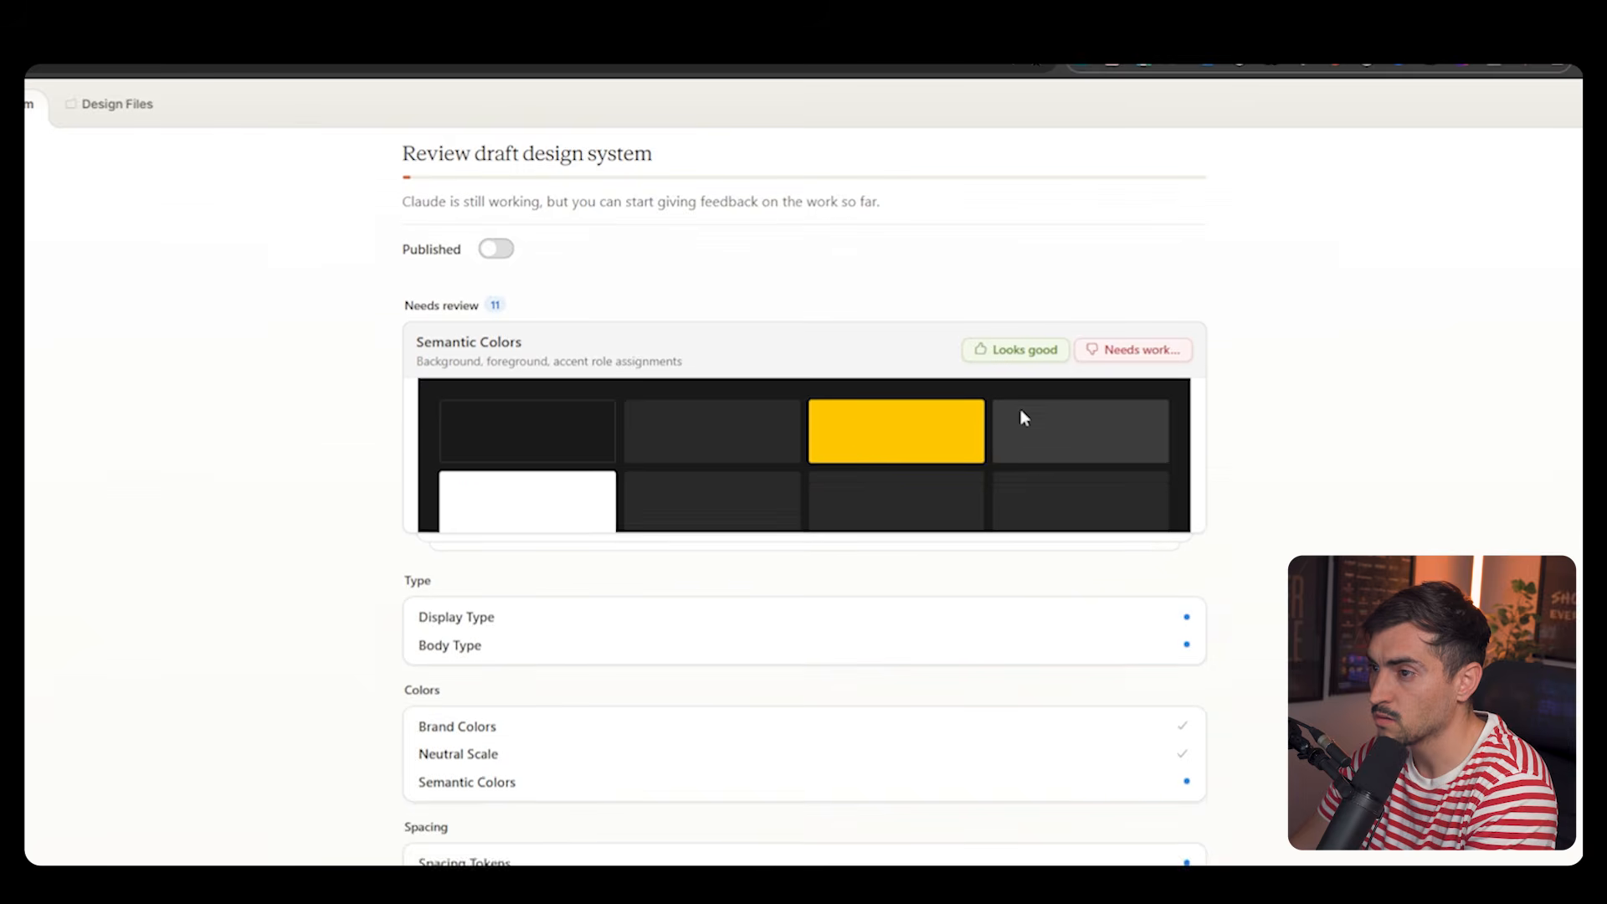
click(1023, 390)
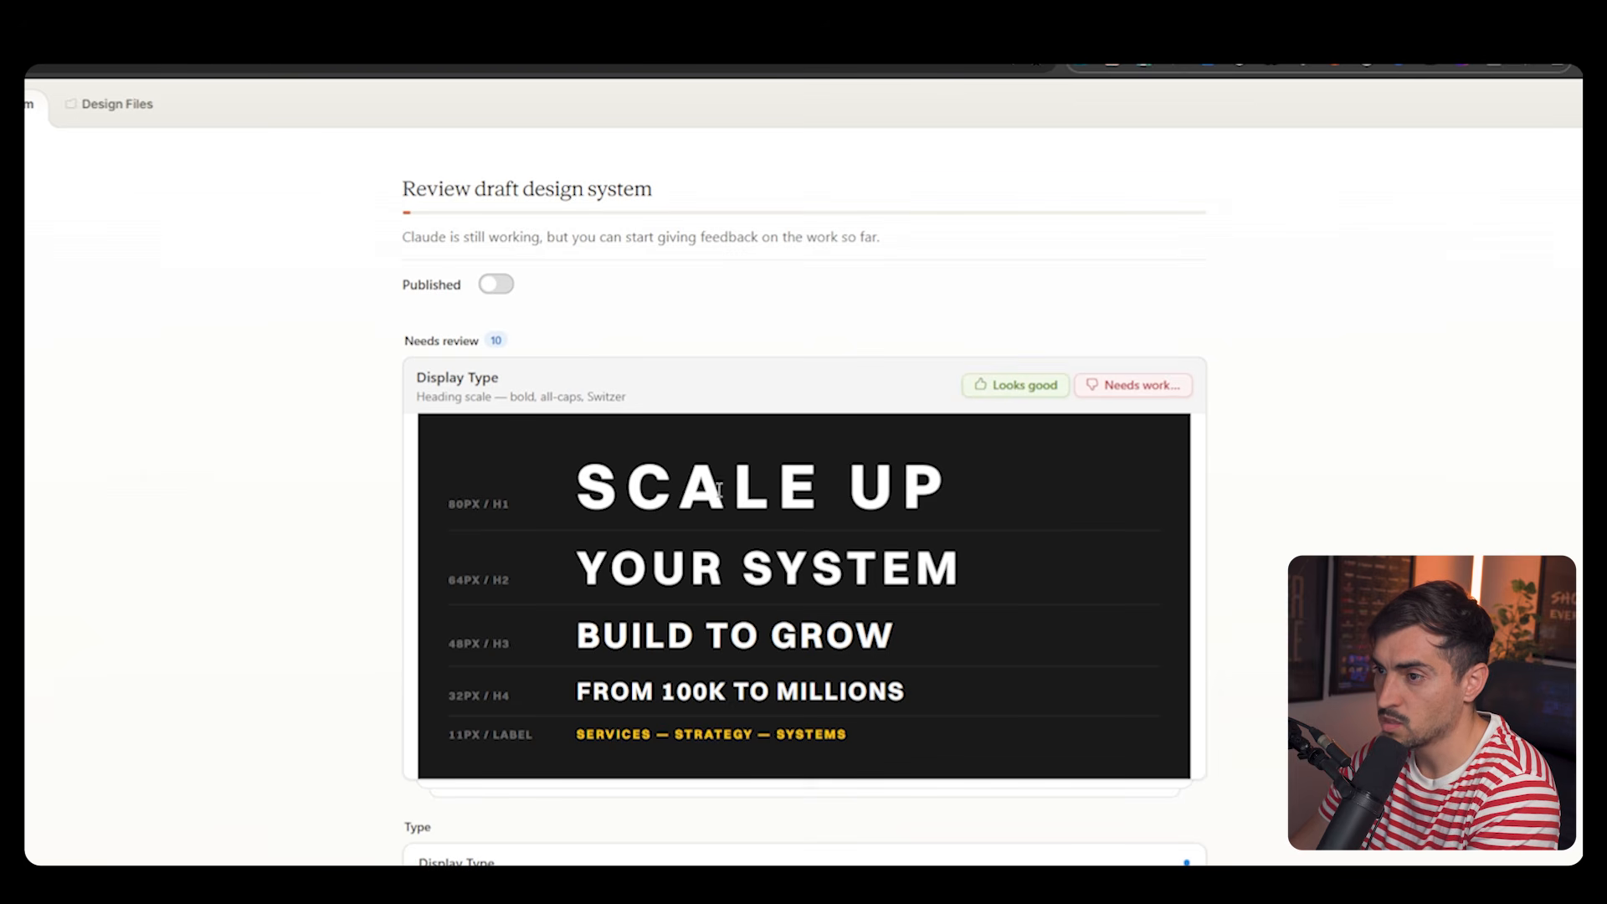
- Approve the Display Type, Body Type, Spacing Tokens and Radii & Shadows samples
click(1023, 385)
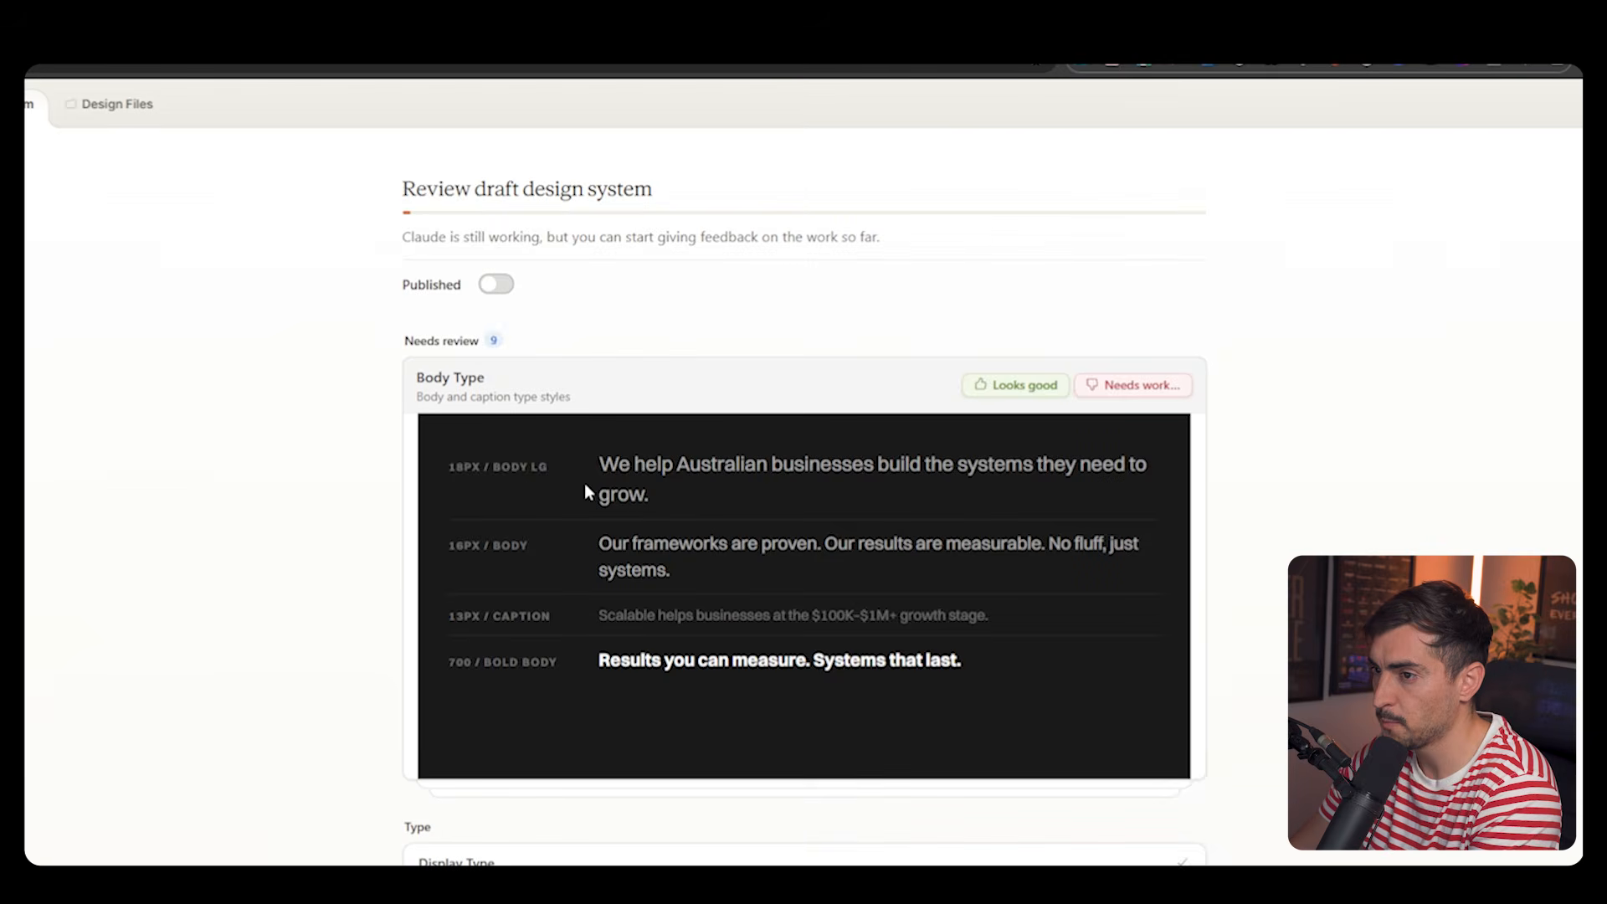
click(1020, 389)
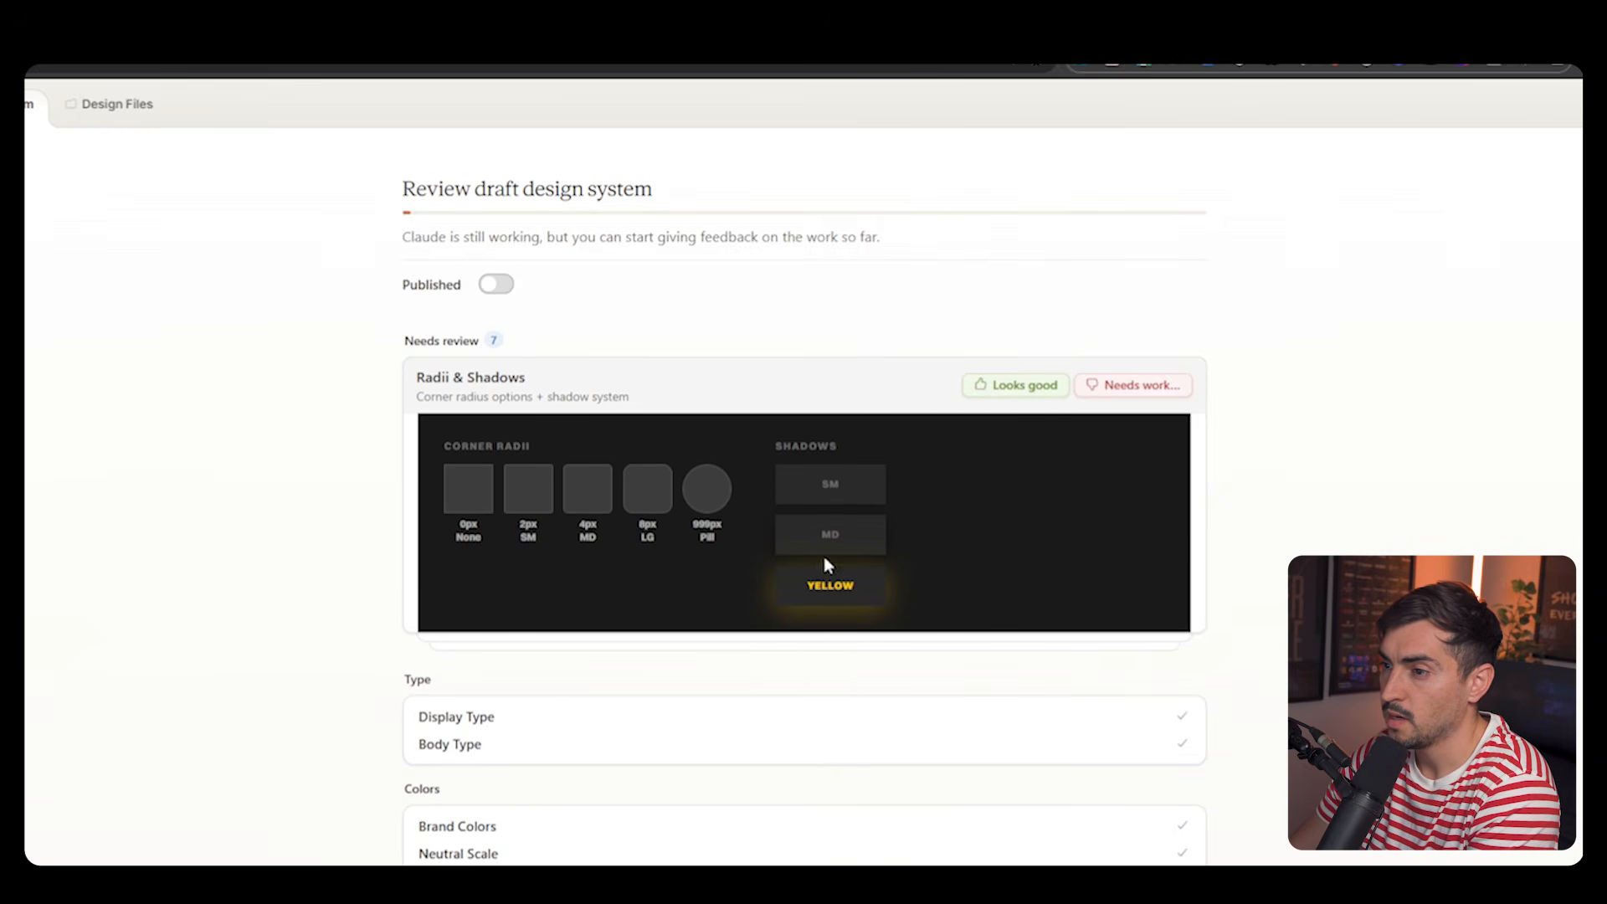
click(1023, 387)
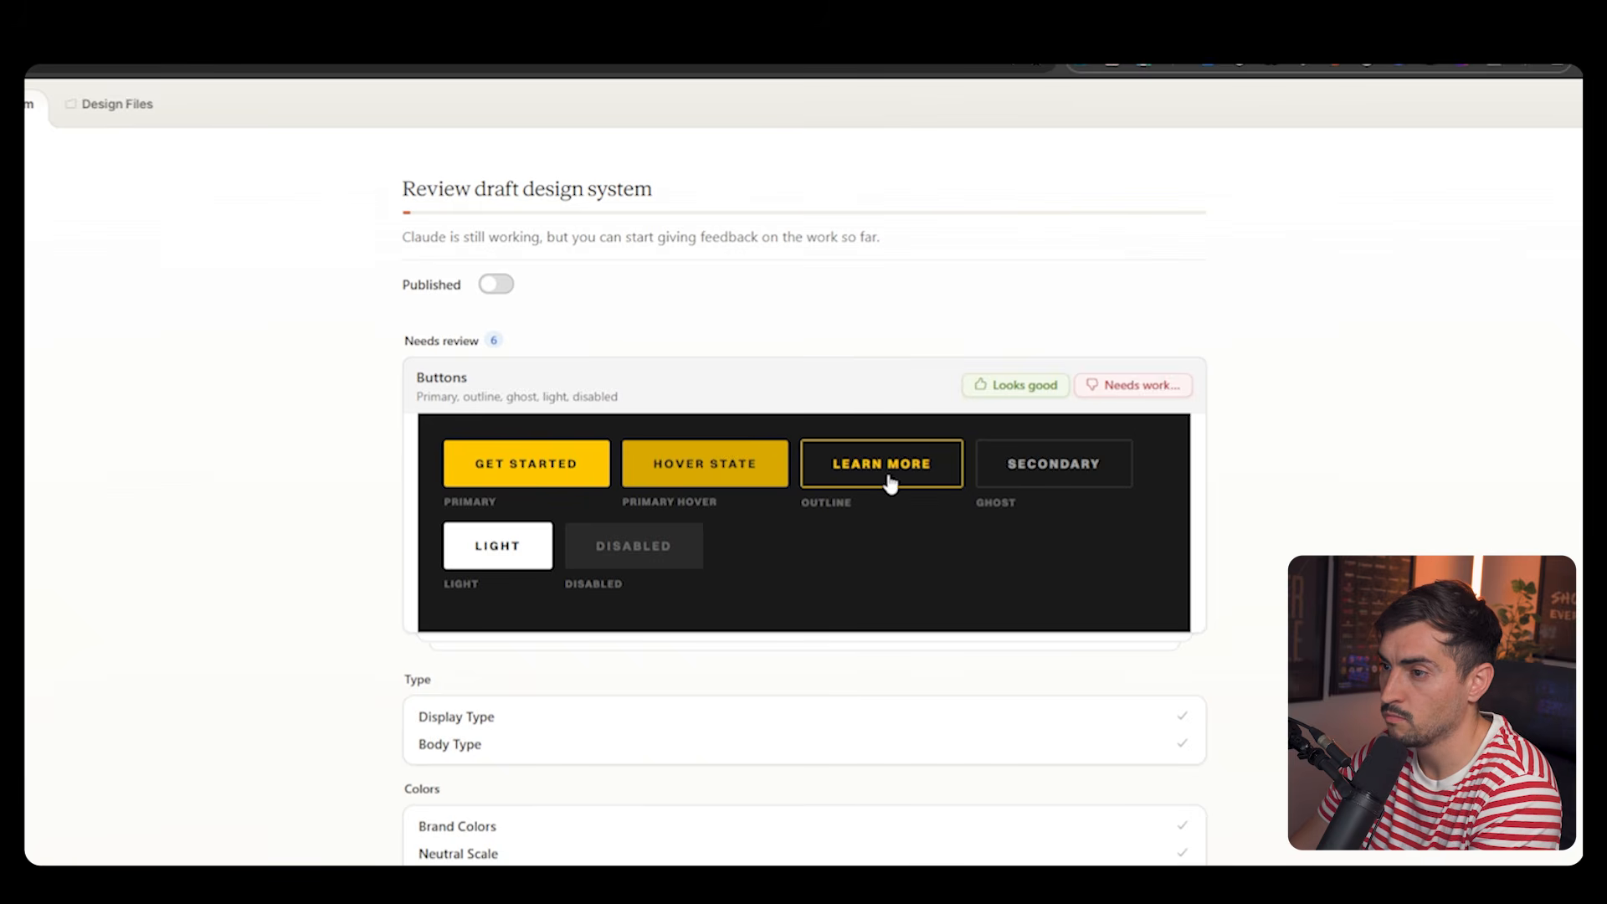
- Approve the Buttons, Cards and Labels & Badges component samples
click(1023, 387)
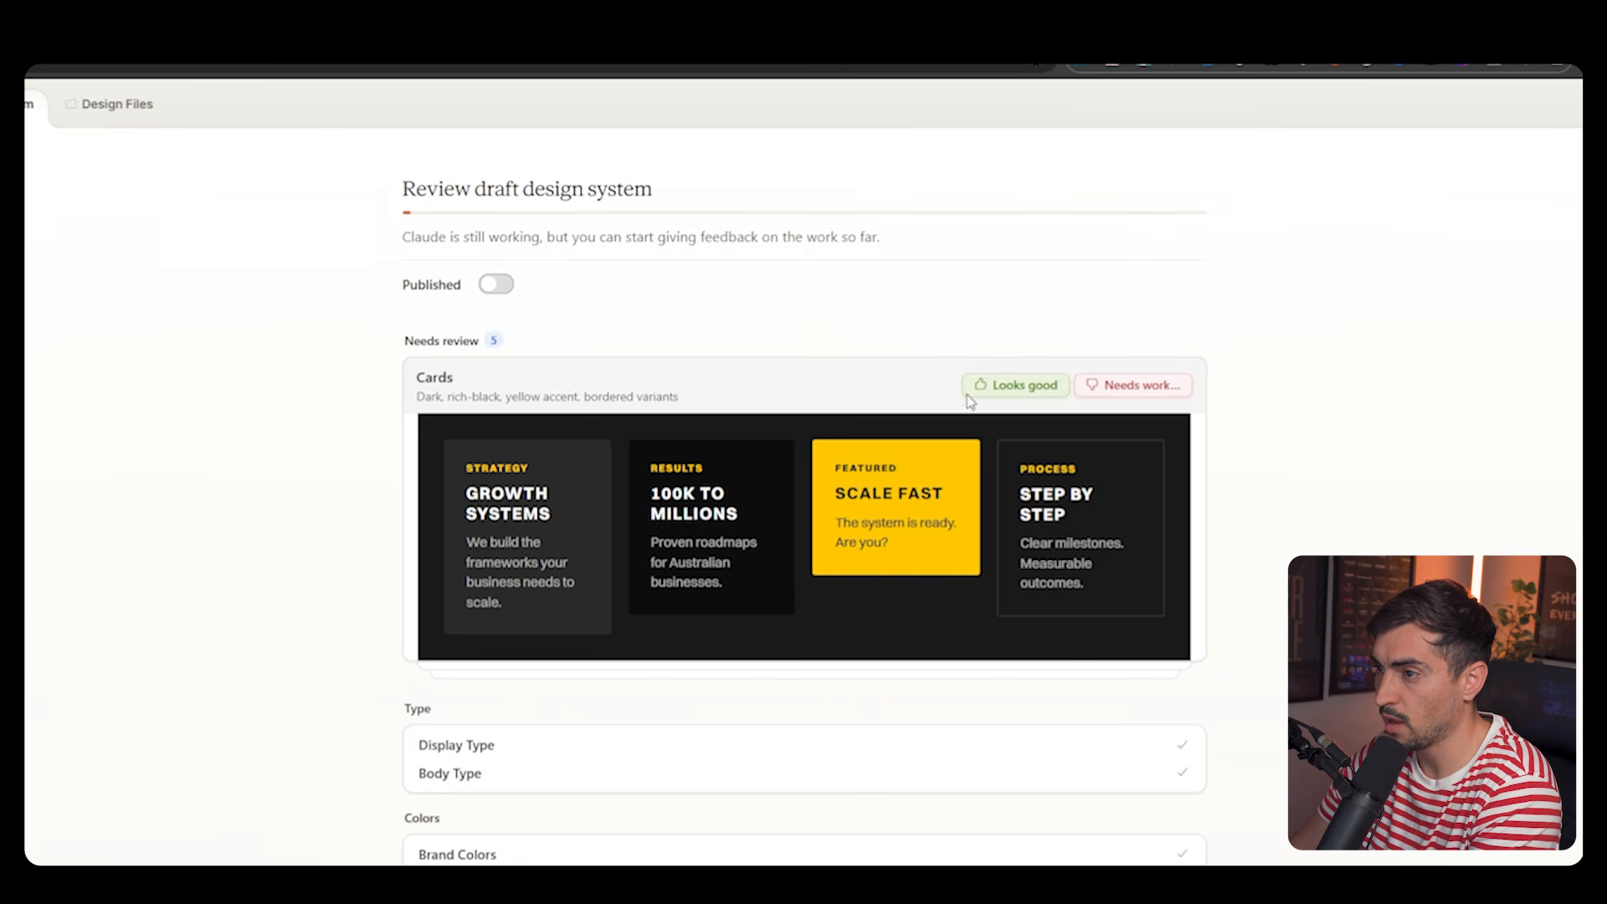
click(1014, 387)
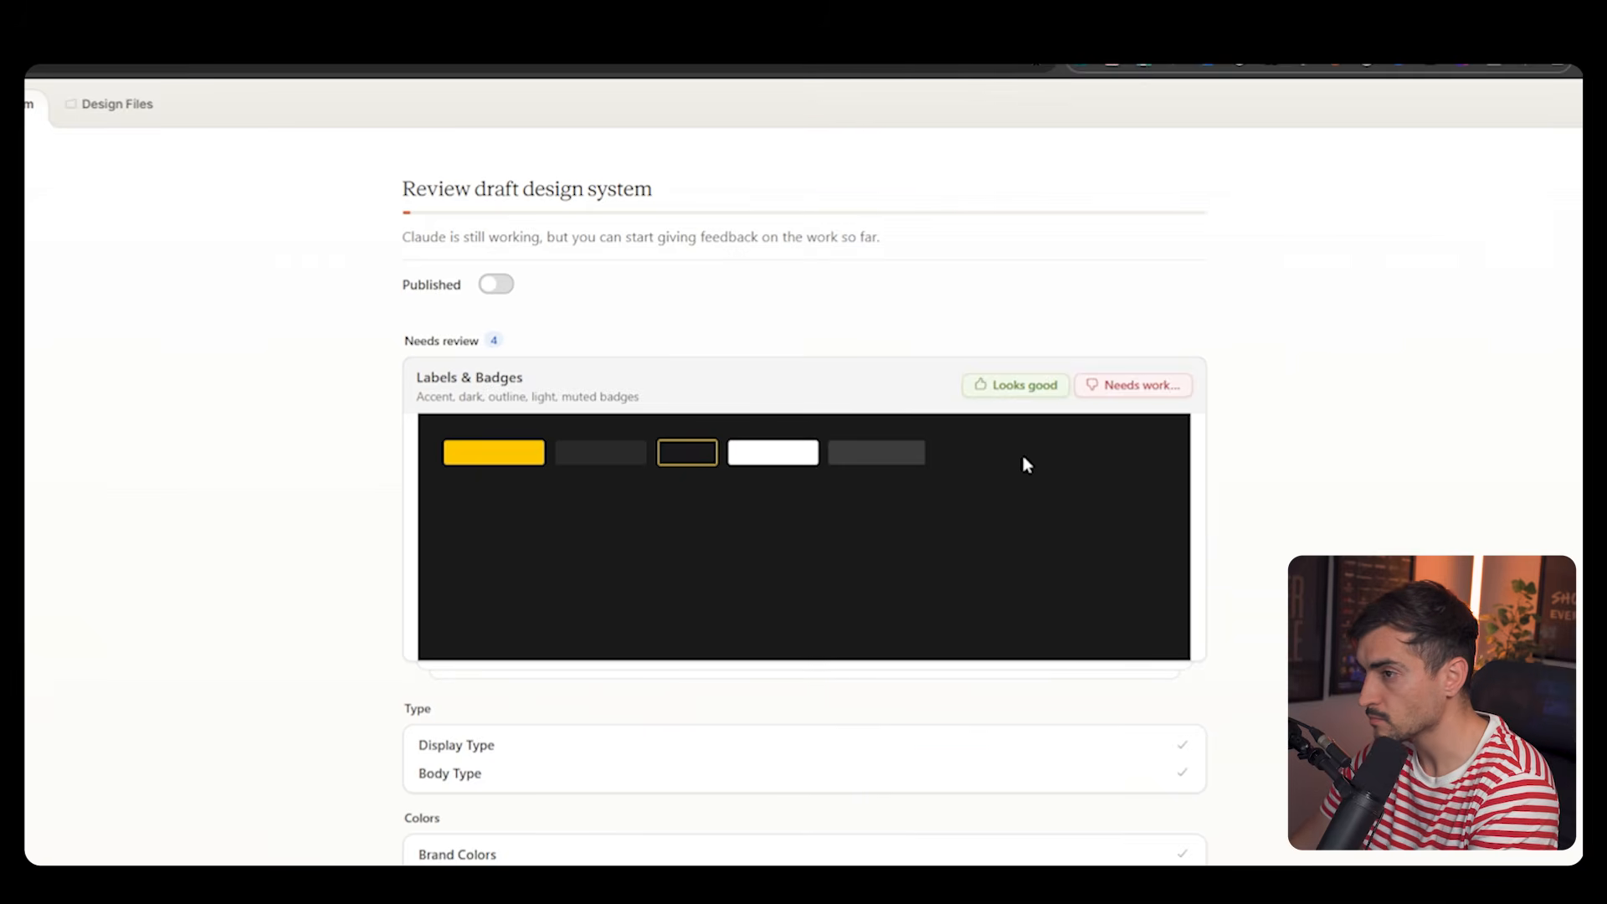
click(1020, 387)
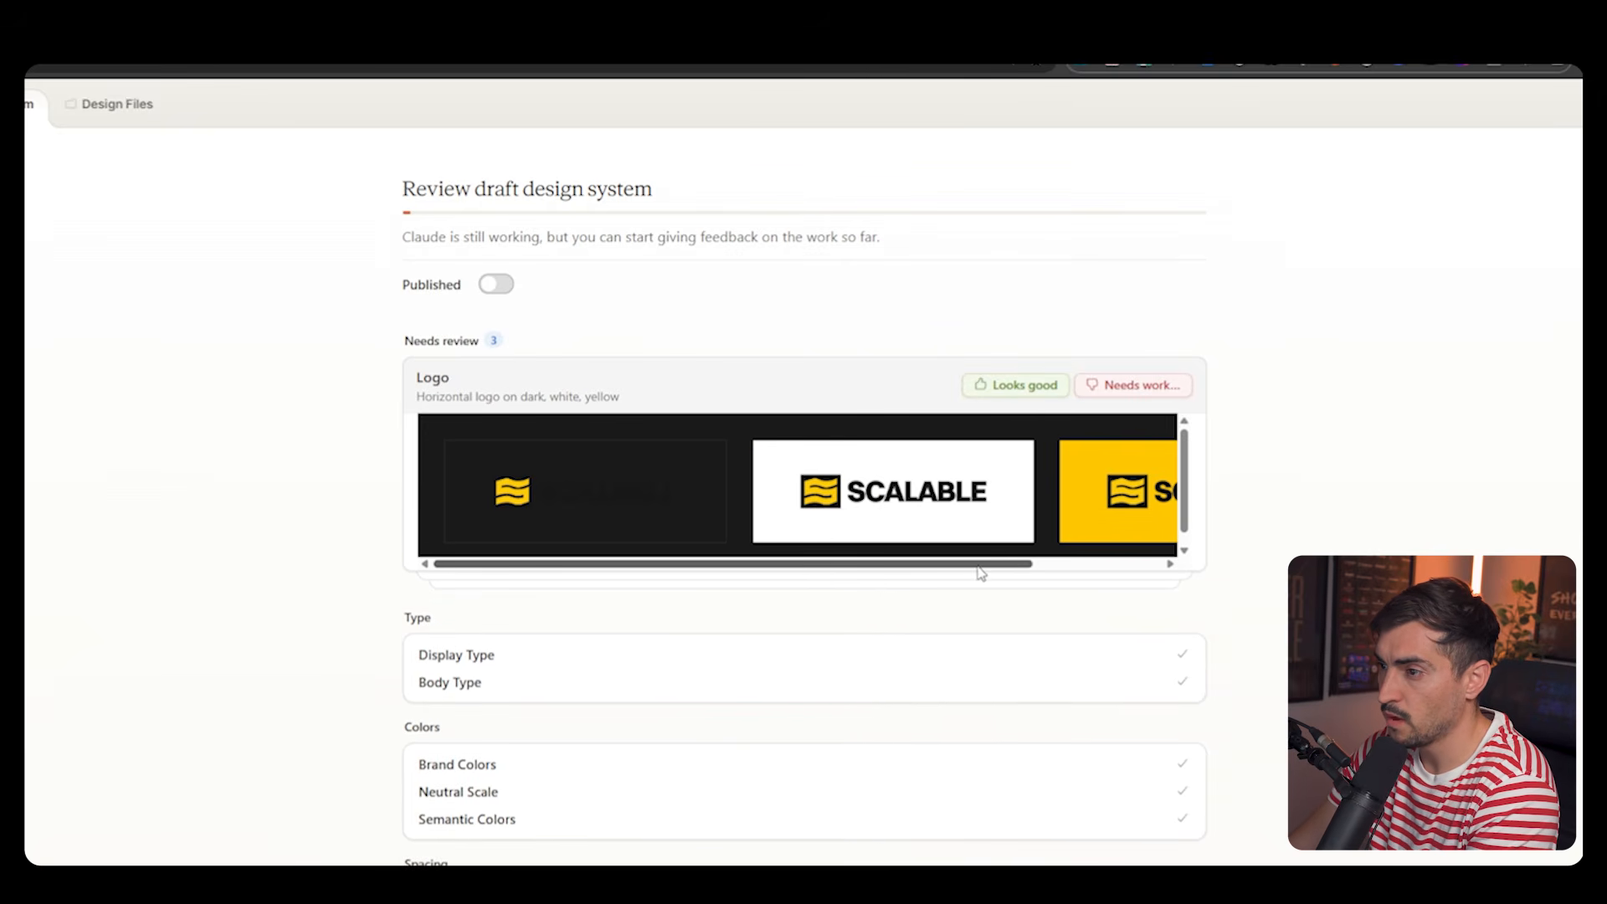
- Approve the Logo, Icon Set and Brand Pattern samples after checking the logo variants
drag(979, 574, 879, 563)
click(971, 387)
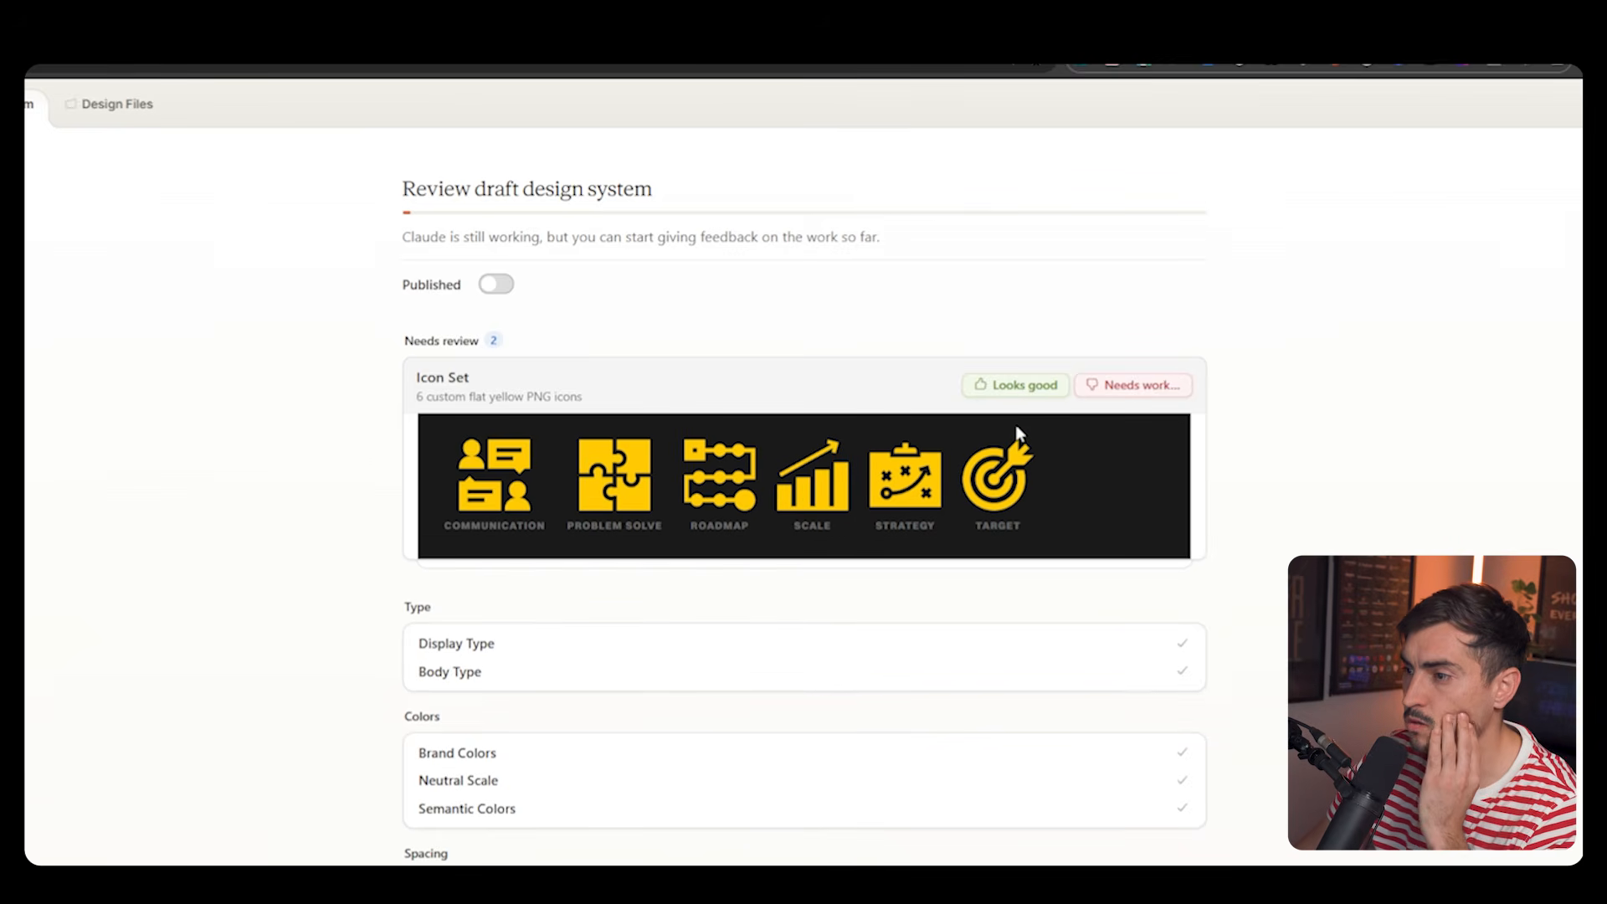
click(1016, 389)
scroll(940, 423, down, 1)
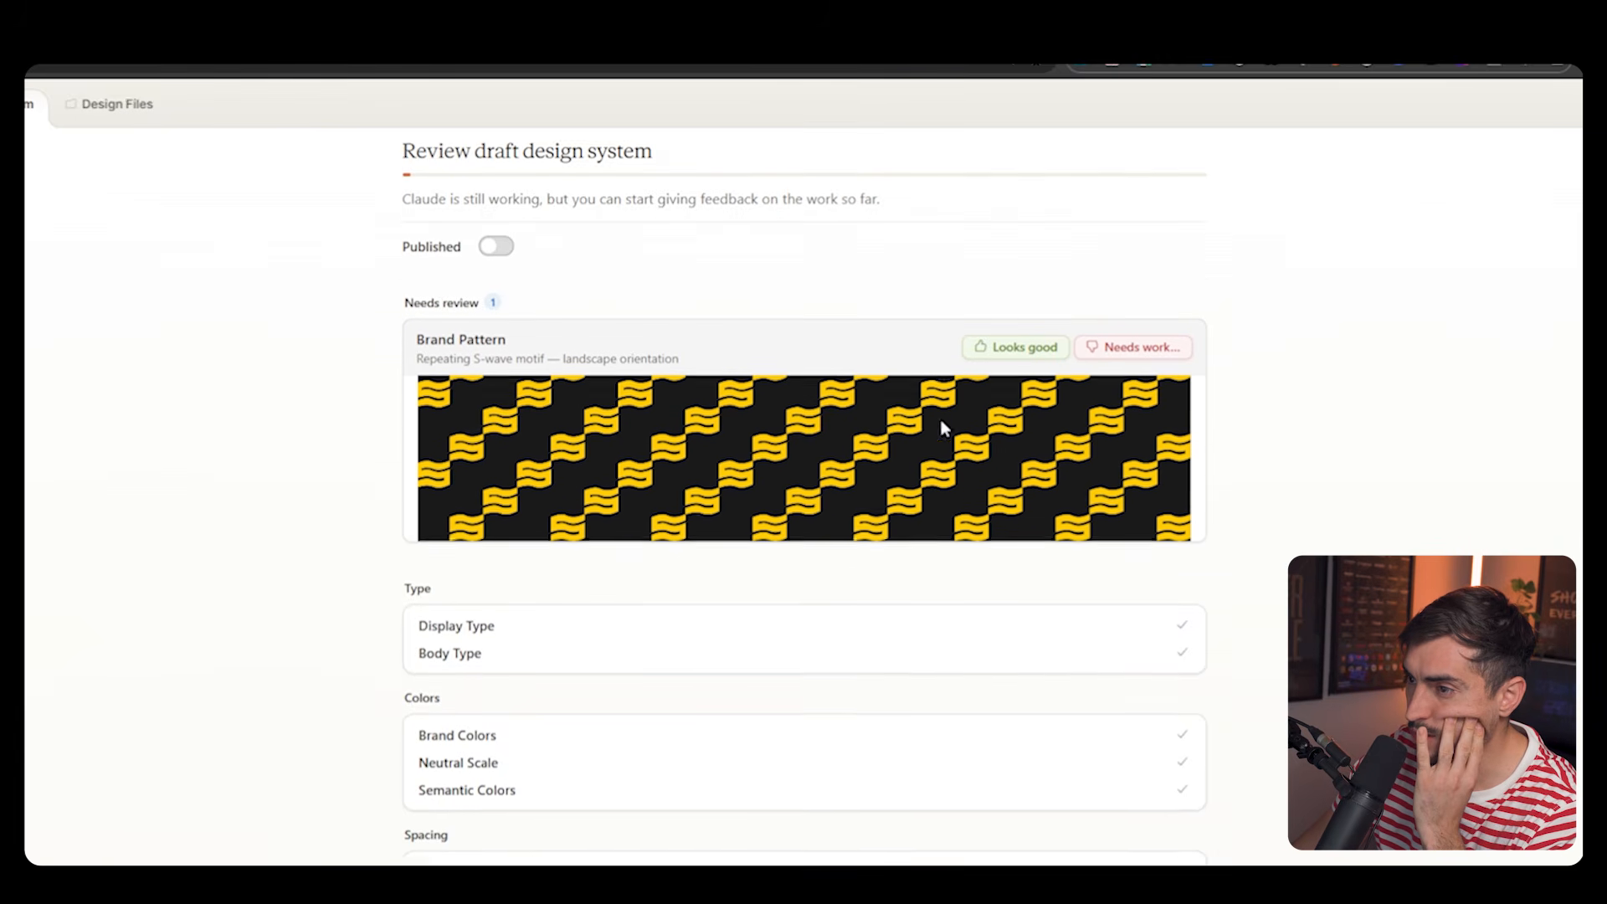
click(1018, 328)
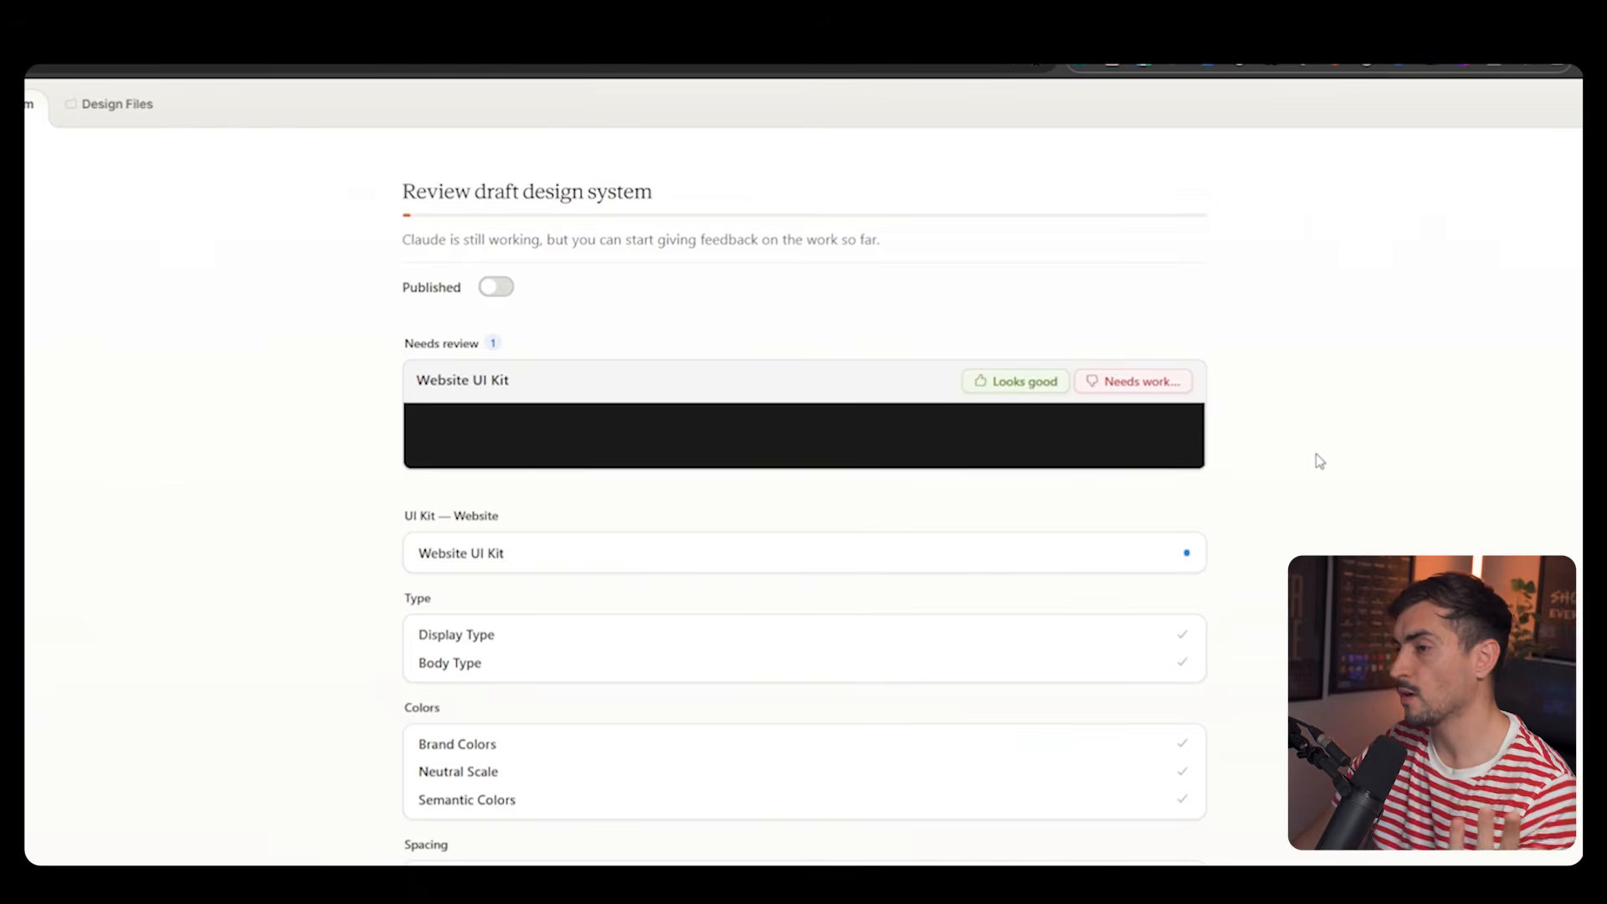
- Examine the Website UI Kit's home page and its About and Results sections
scroll(982, 393, down, 3)
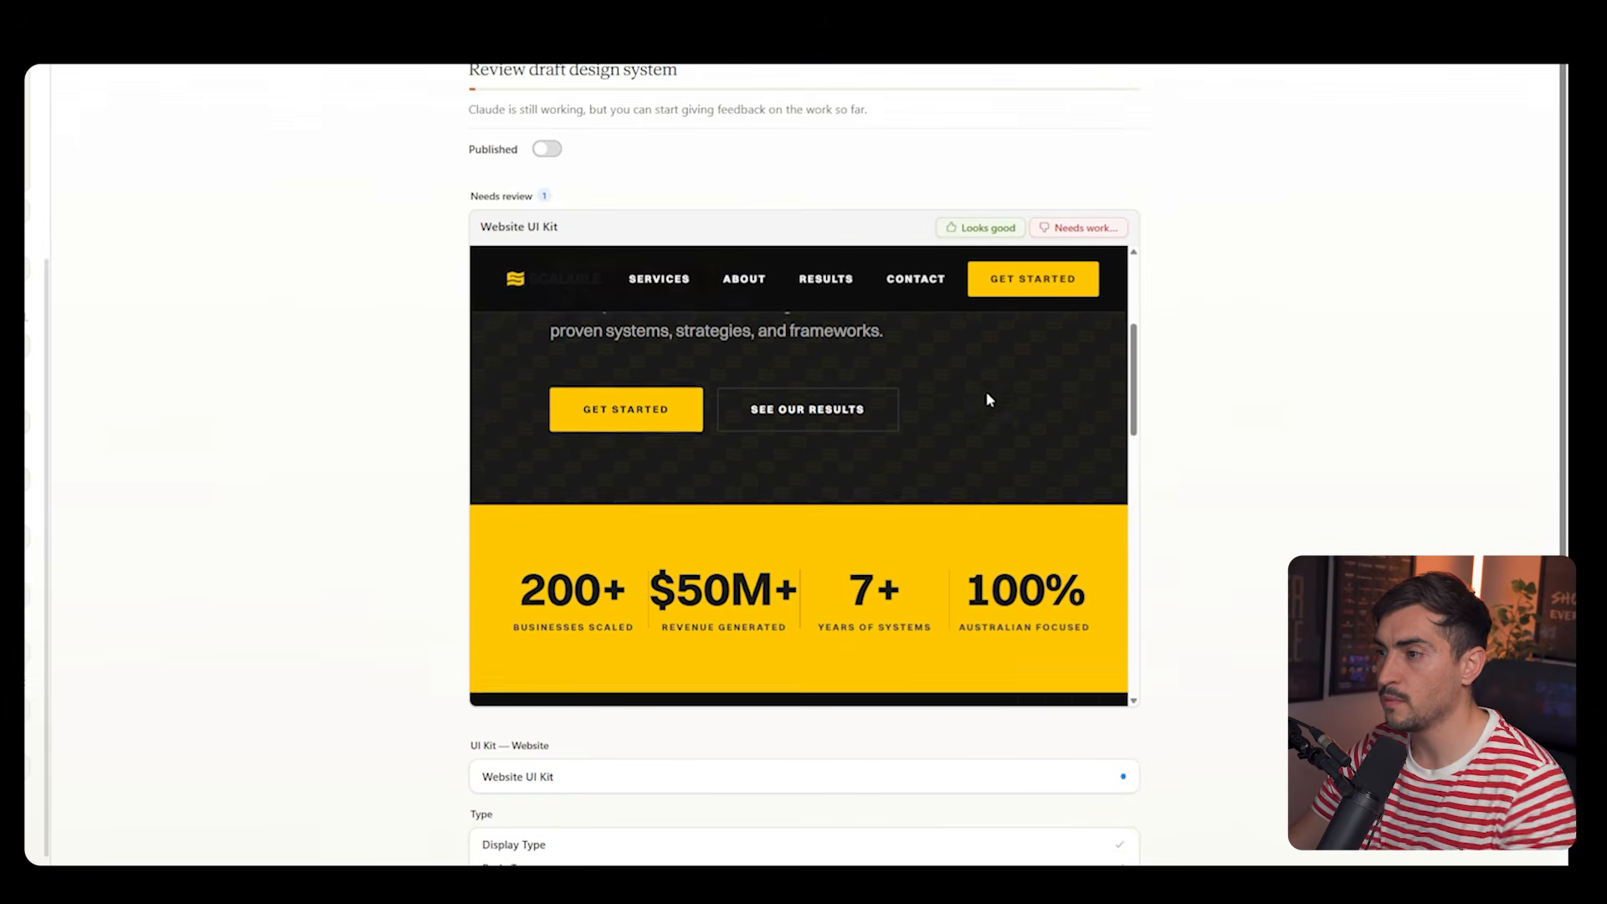
scroll(988, 396, down, 11)
scroll(1007, 467, up, 14)
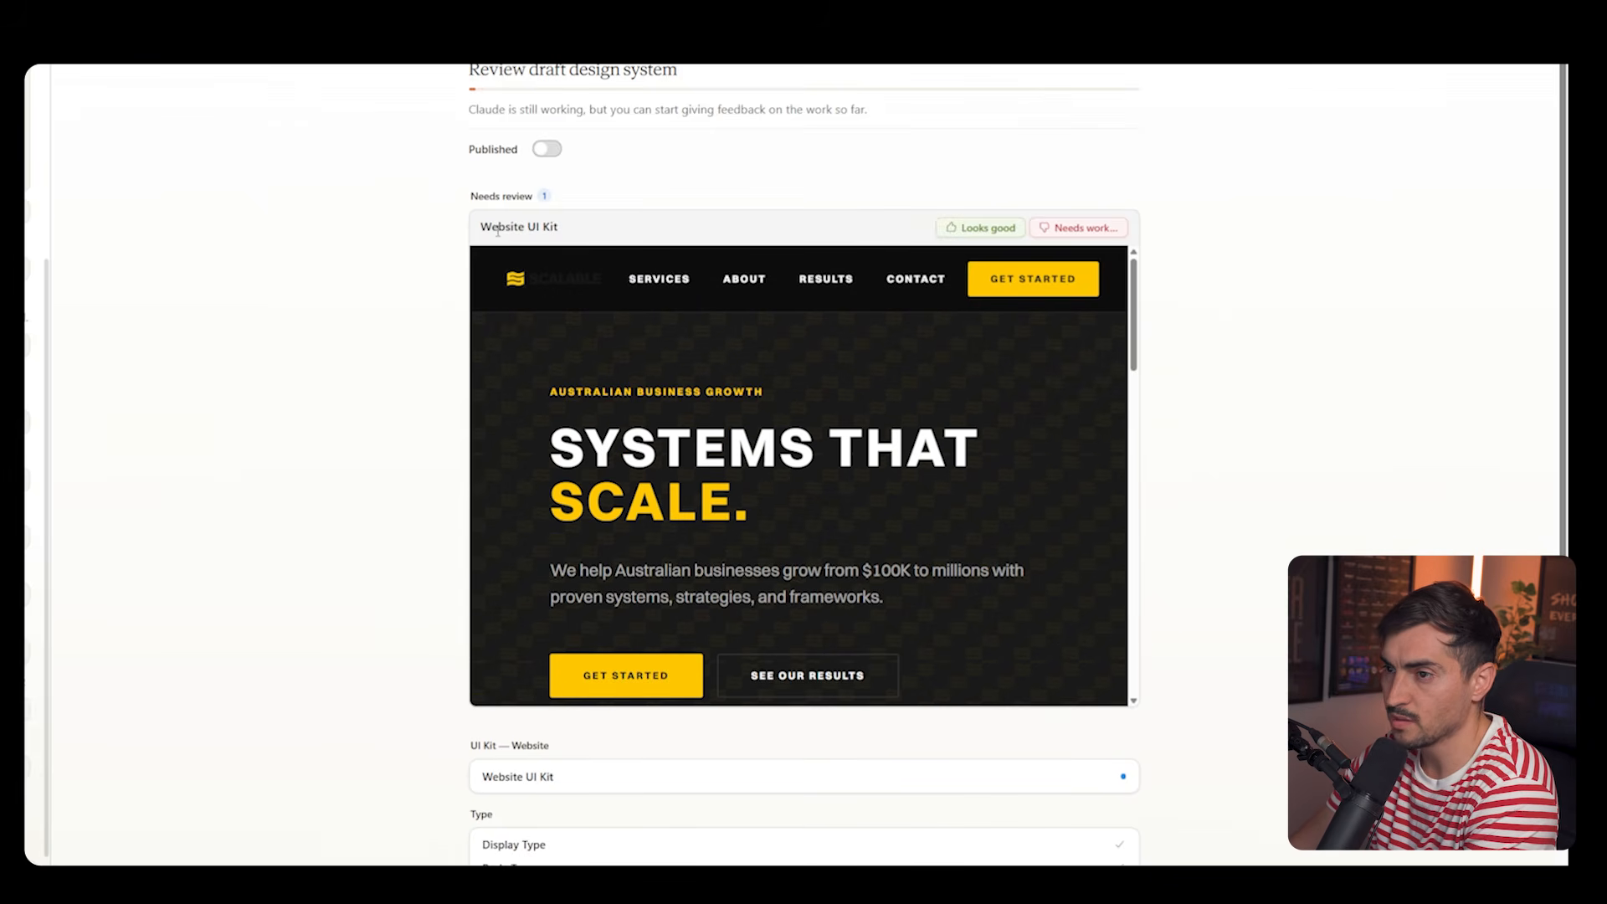
click(751, 282)
scroll(931, 383, down, 9)
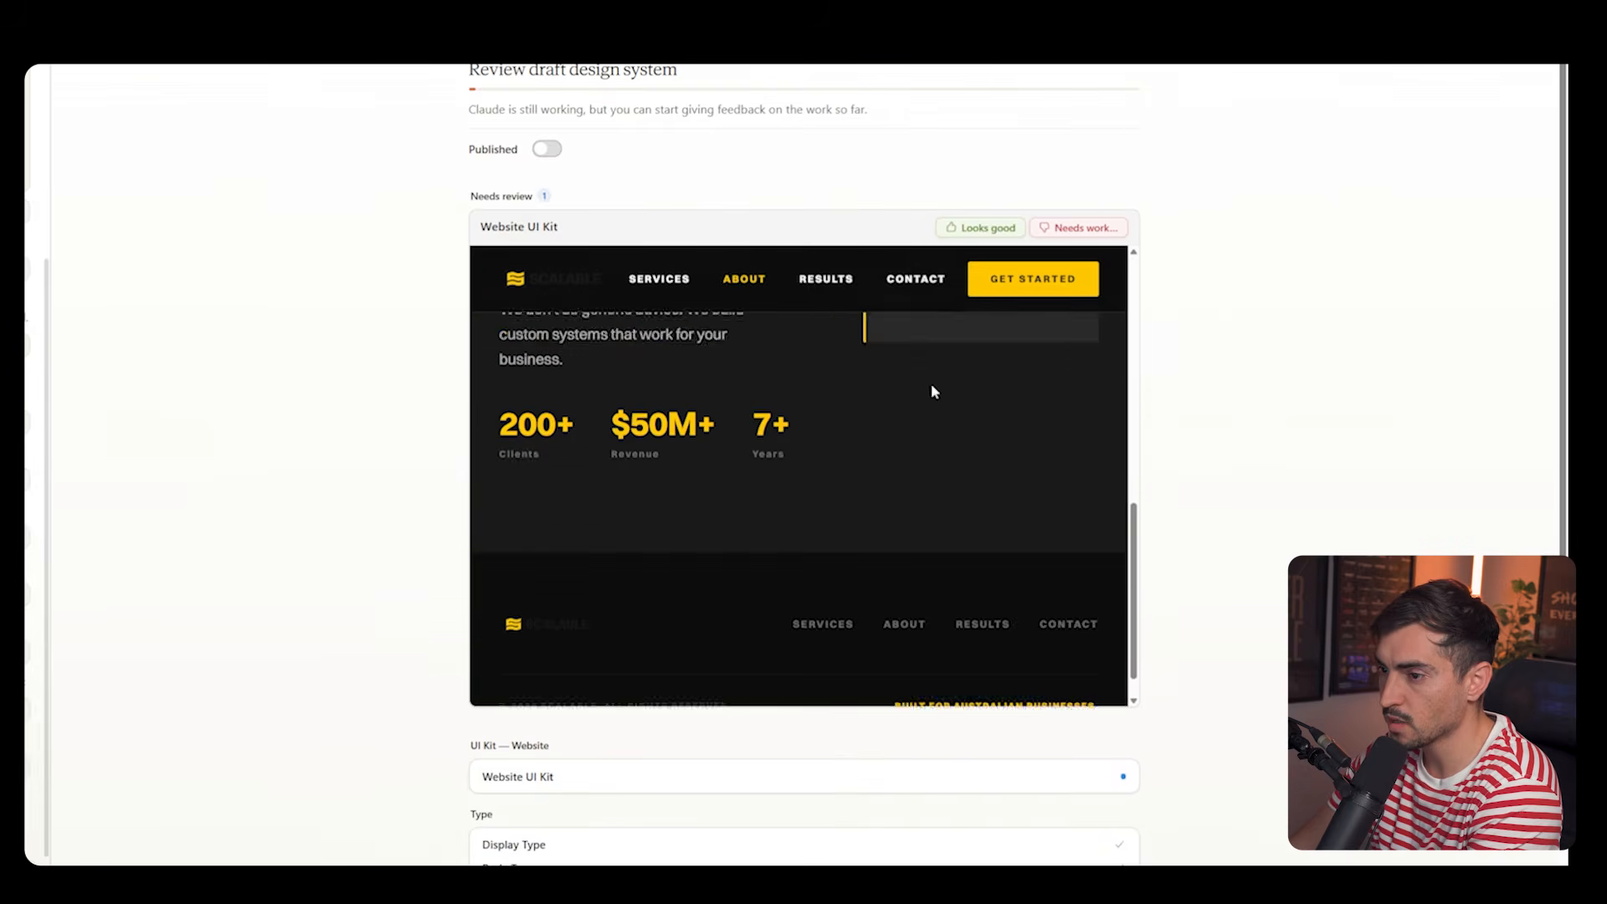
scroll(875, 207, up, 7)
click(858, 279)
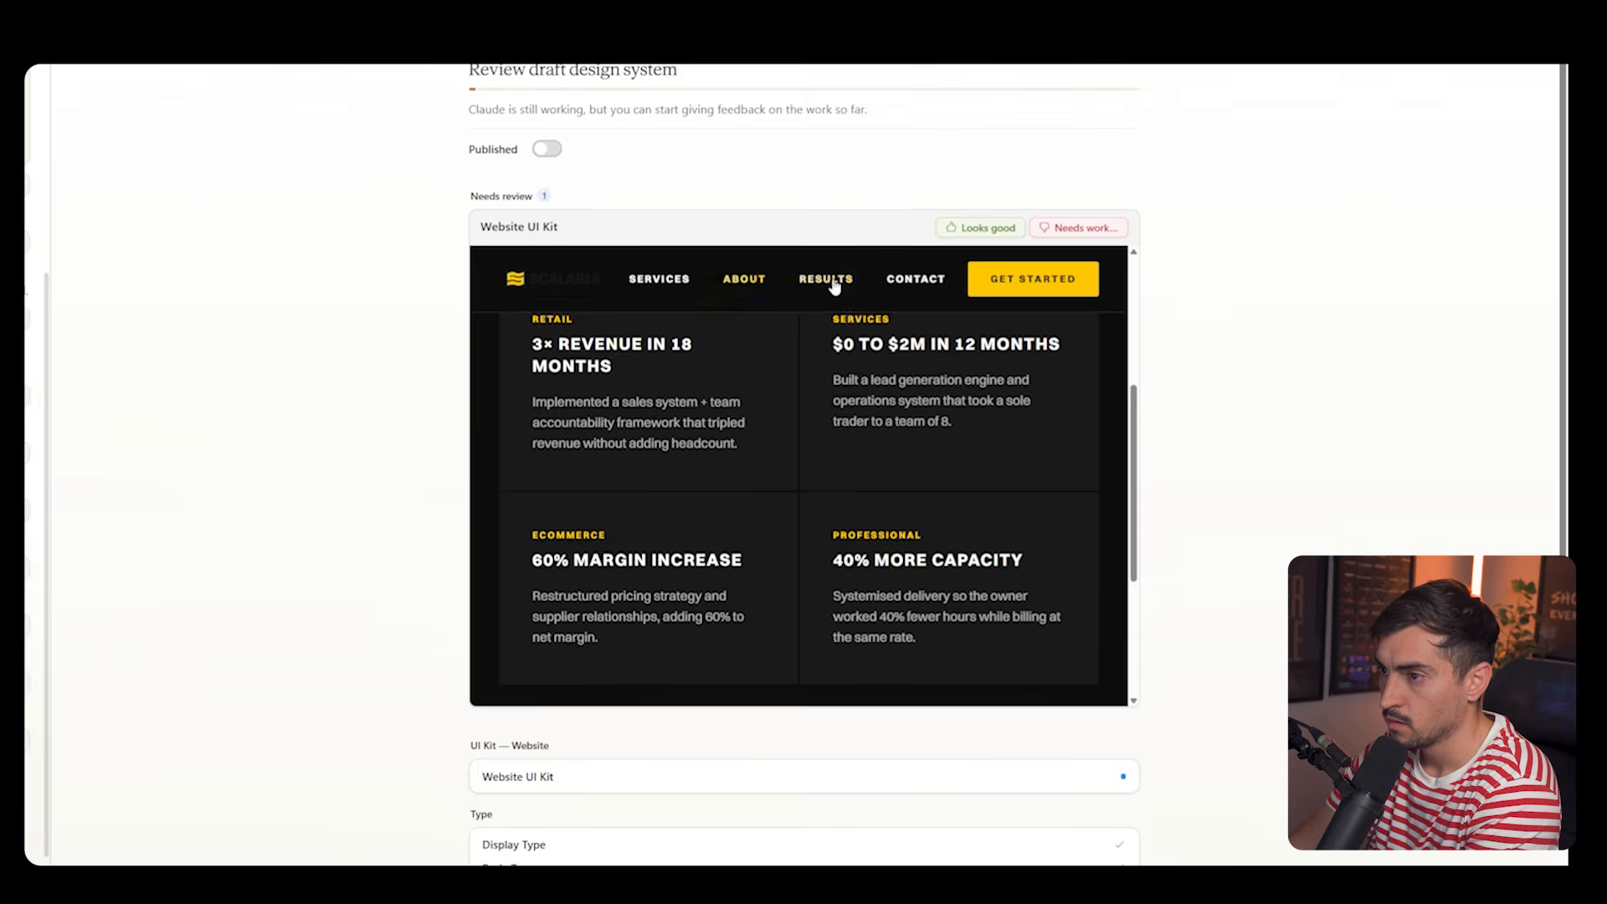
scroll(894, 345, down, 10)
- Examine the Website UI Kit's Contact form, Services section and home page
click(904, 280)
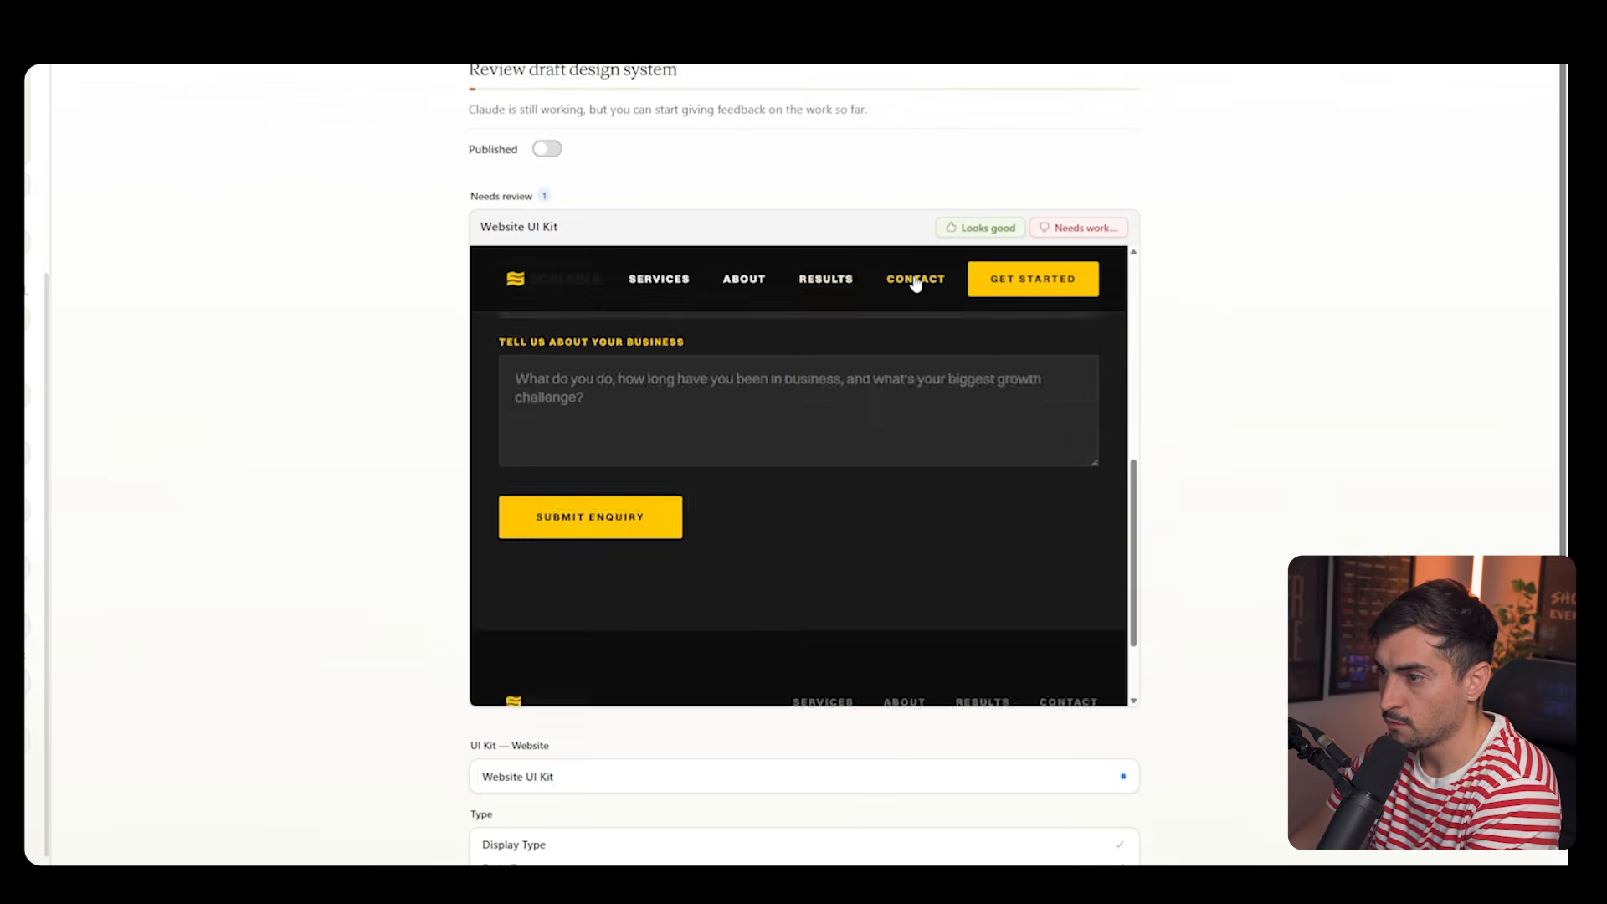
scroll(933, 476, up, 5)
scroll(730, 550, down, 8)
scroll(1275, 447, up, 5)
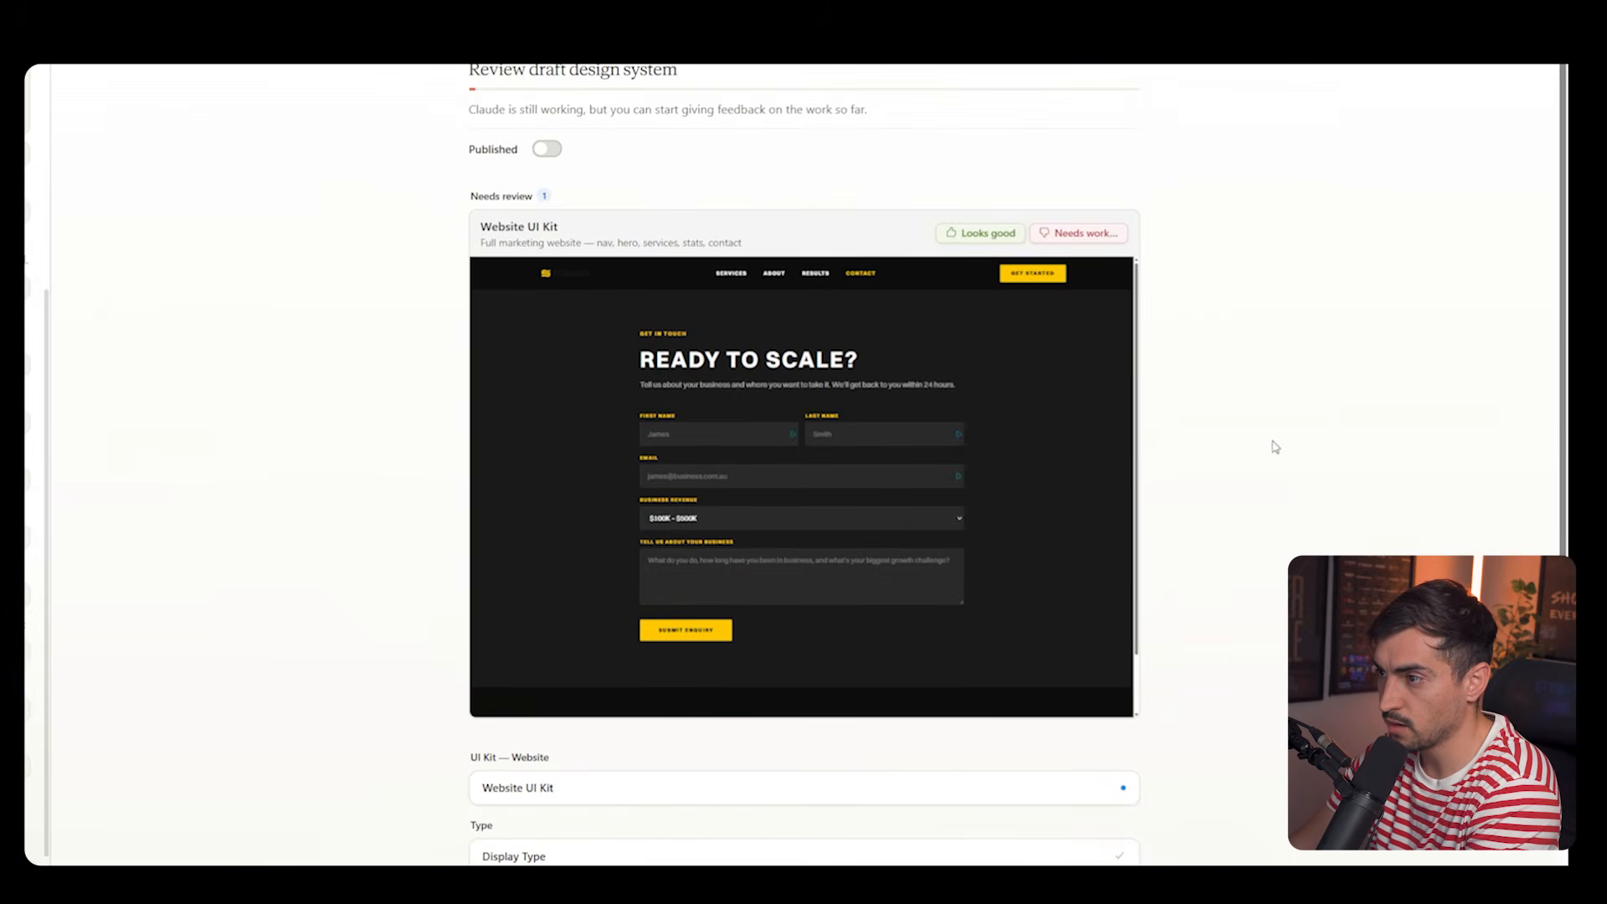
click(724, 283)
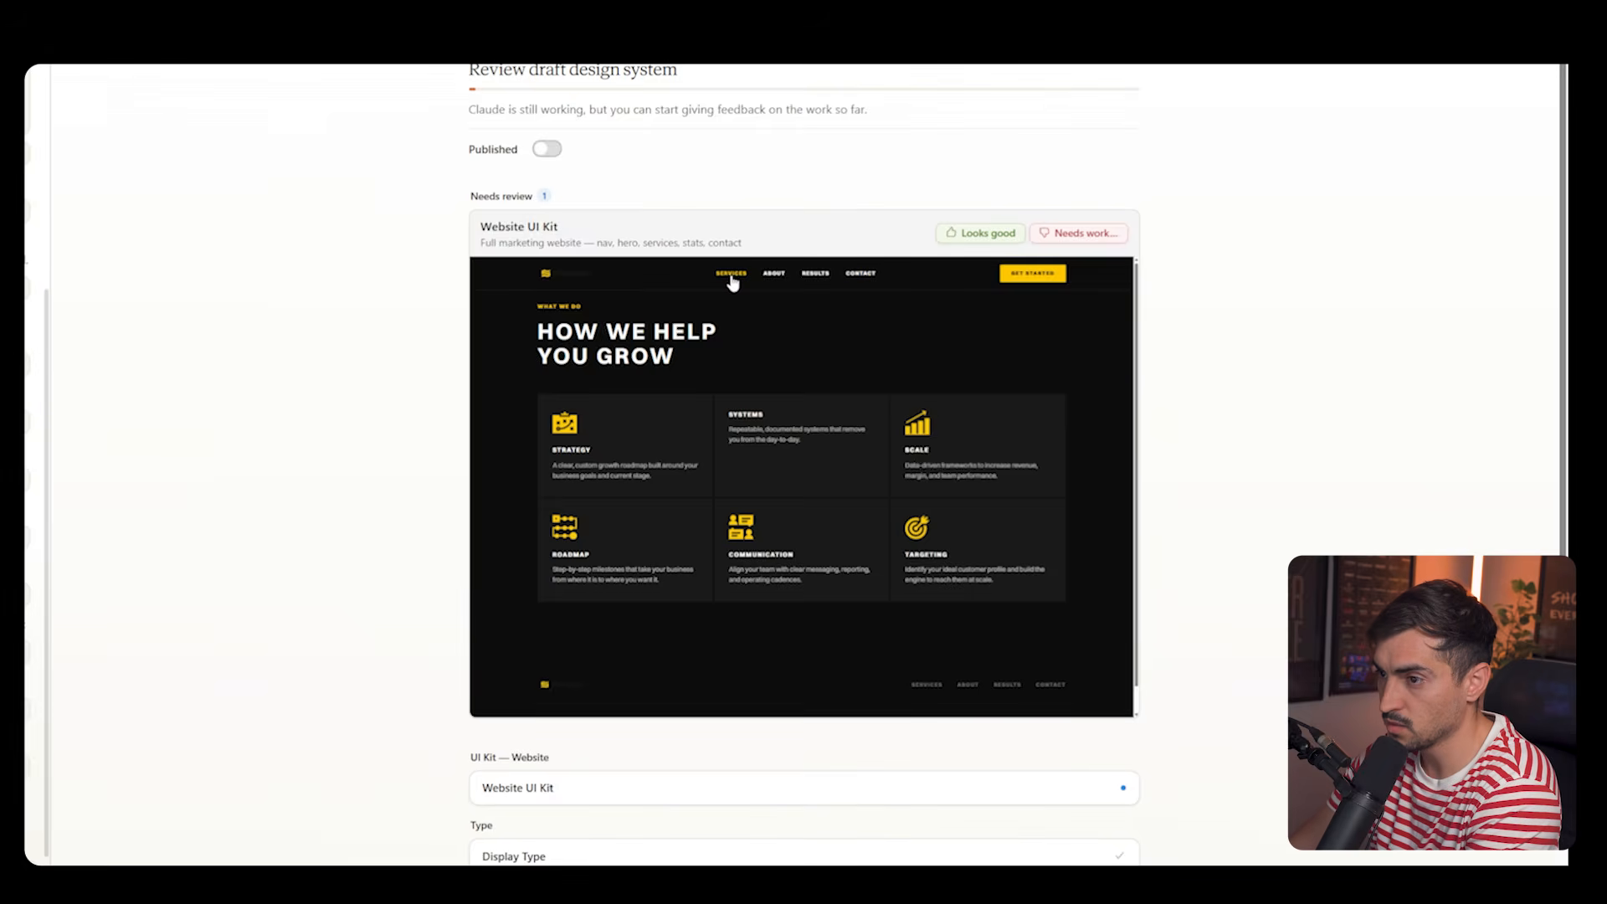
click(545, 283)
scroll(865, 495, down, 5)
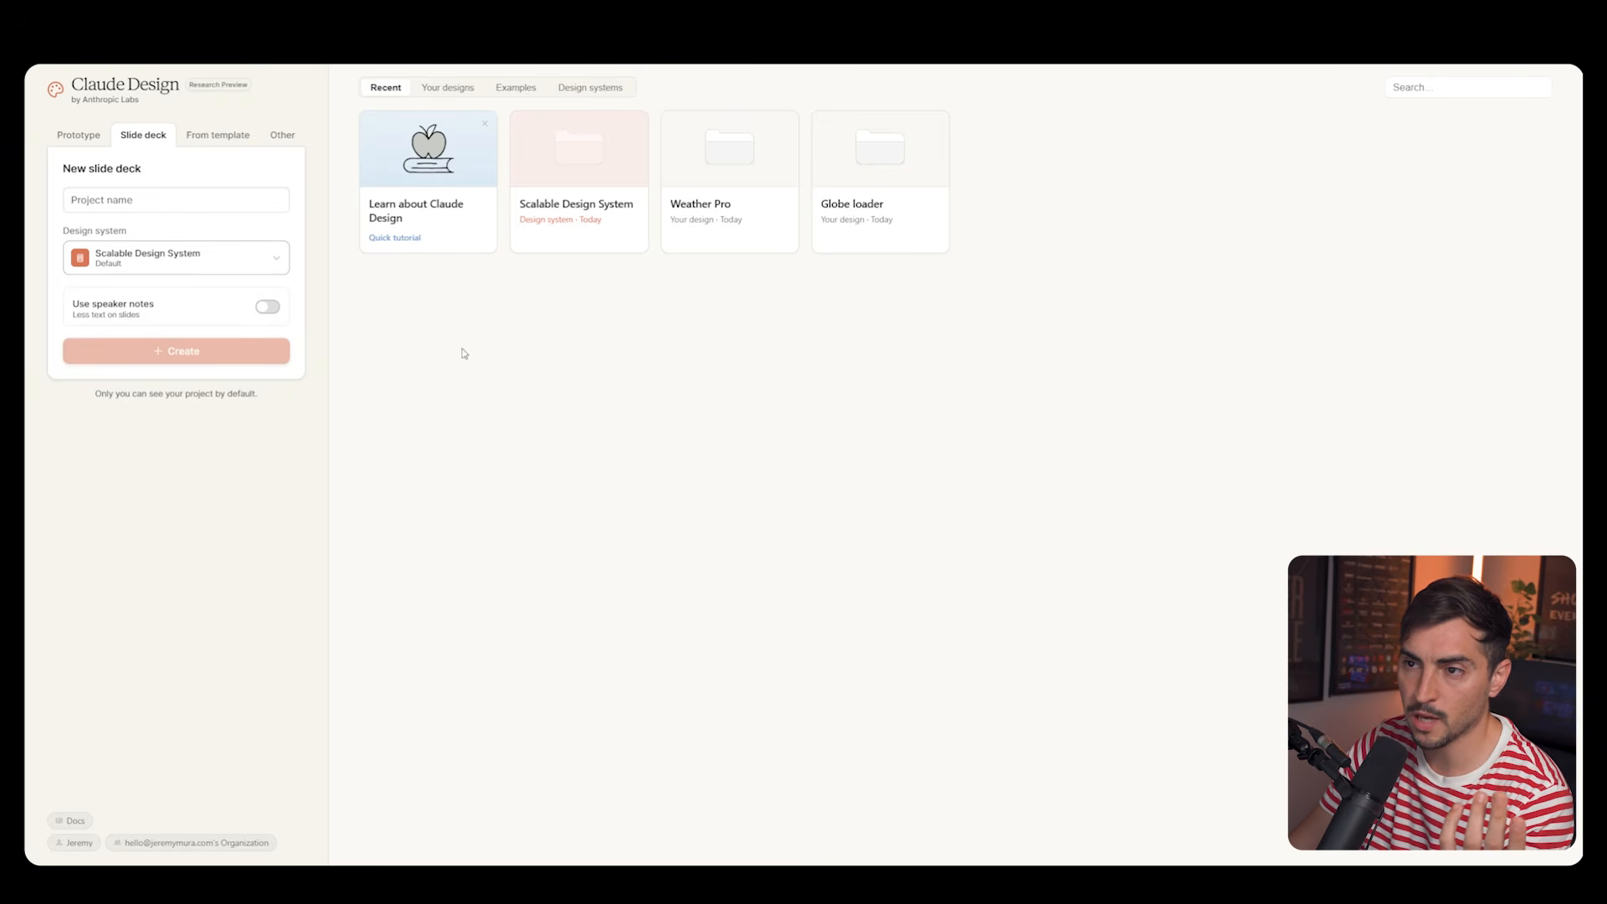
- Create a slide deck project named "Sales 100x" using the Scalable Design System
click(191, 206)
text(S)
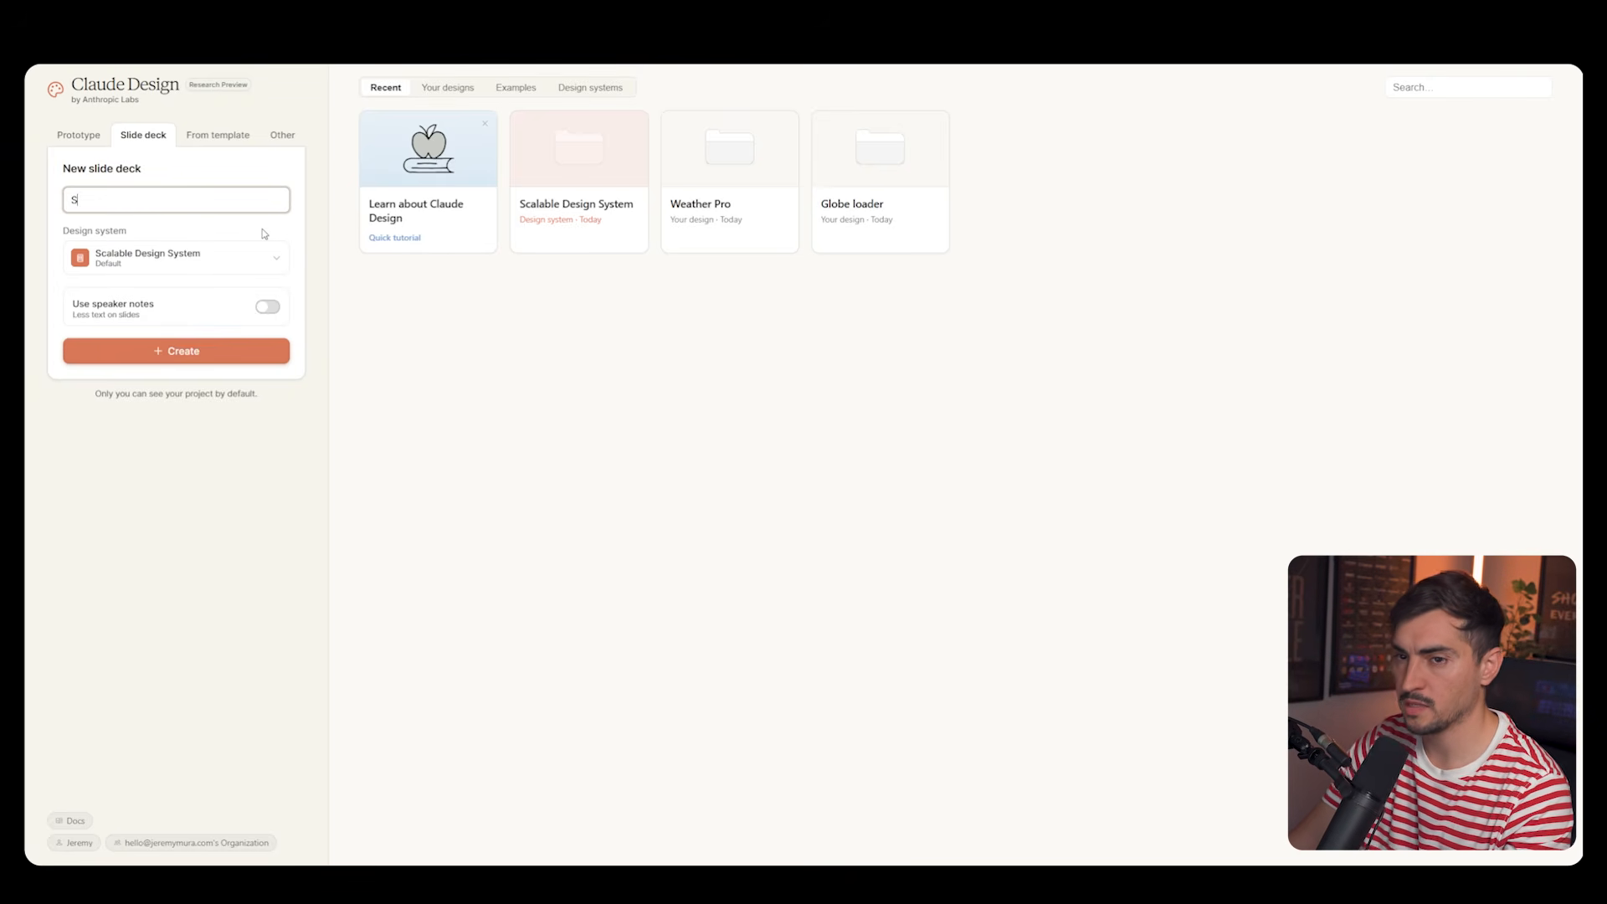
text(ales 100x)
key(Return)
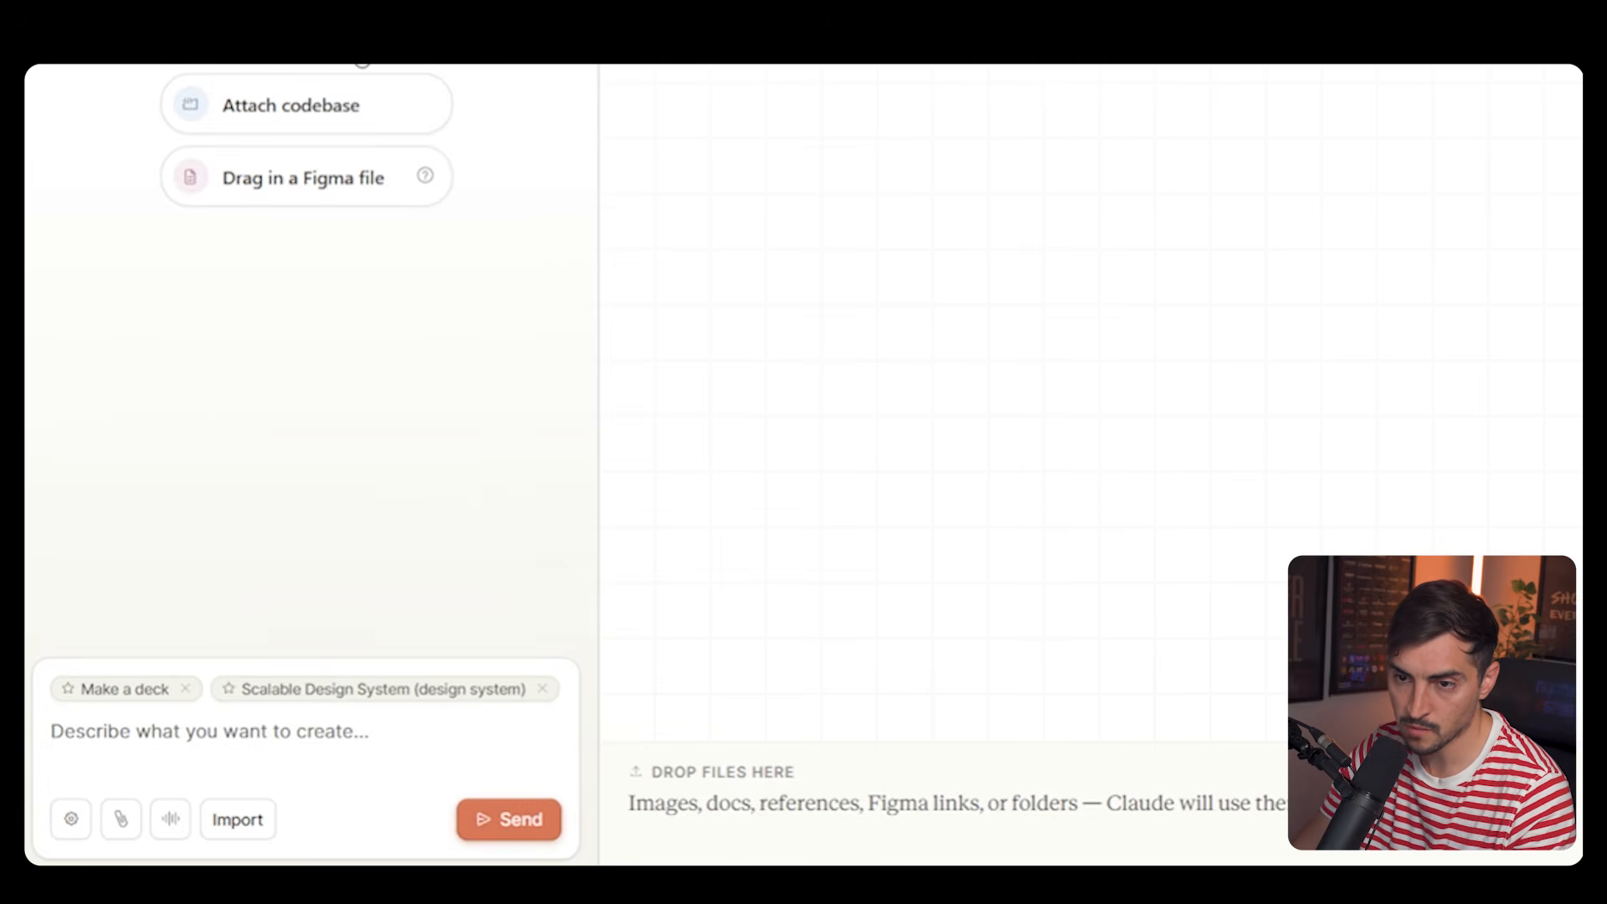
- Request a sales deck pitched to small businesses and start answering the quick questions, choosing a 5-minute presentation
text(Create a sales deck pitching )
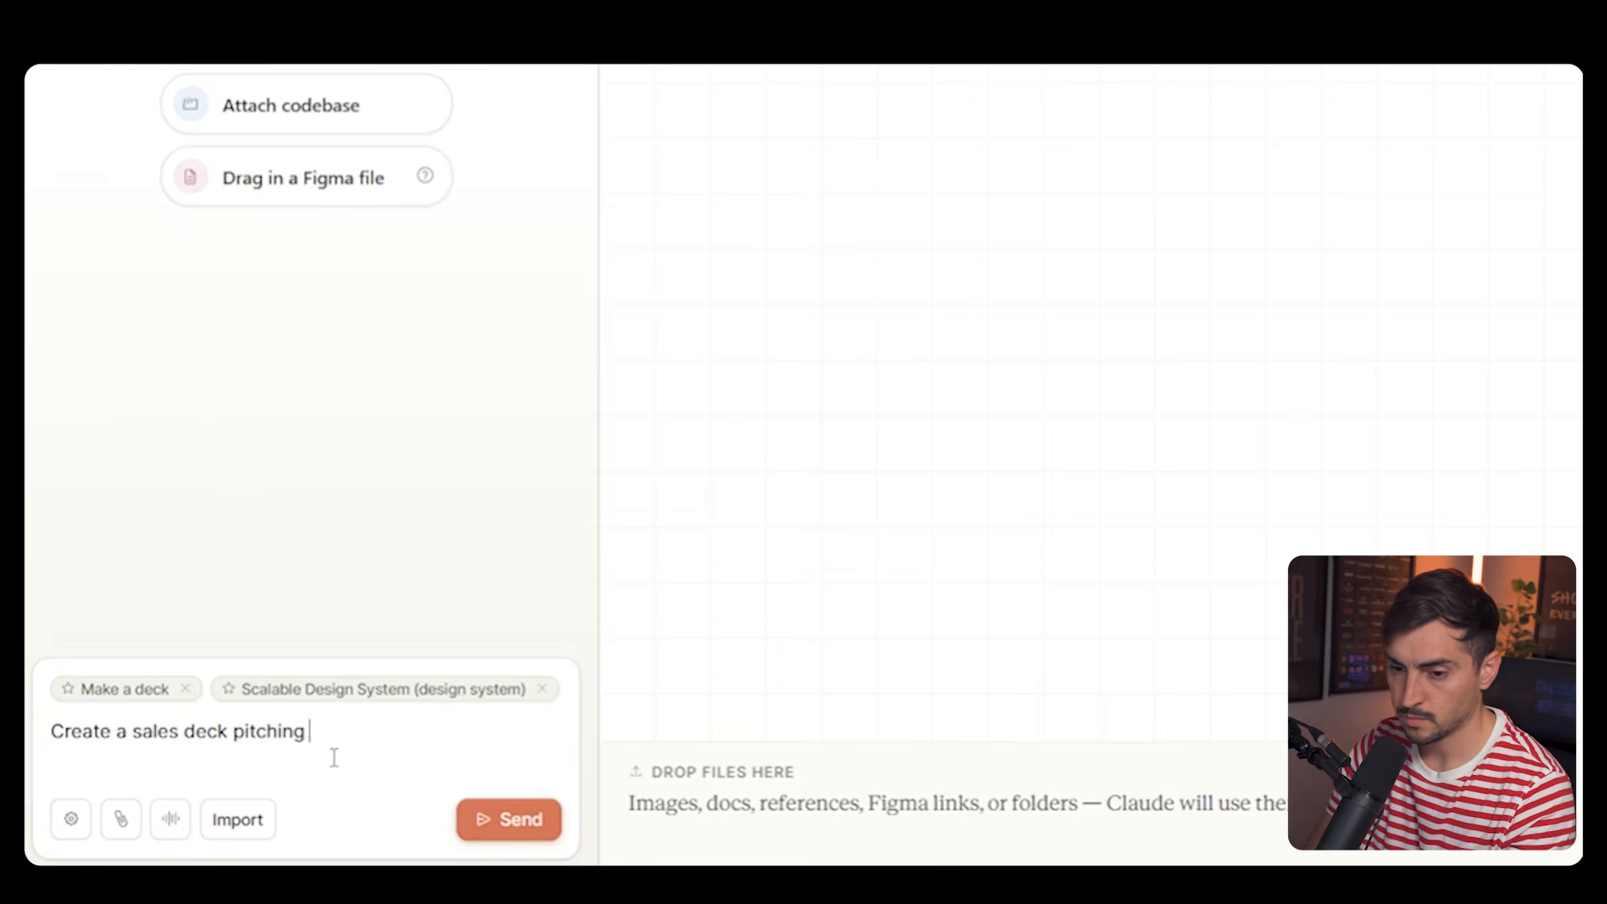
text(to samll businesess who wa)
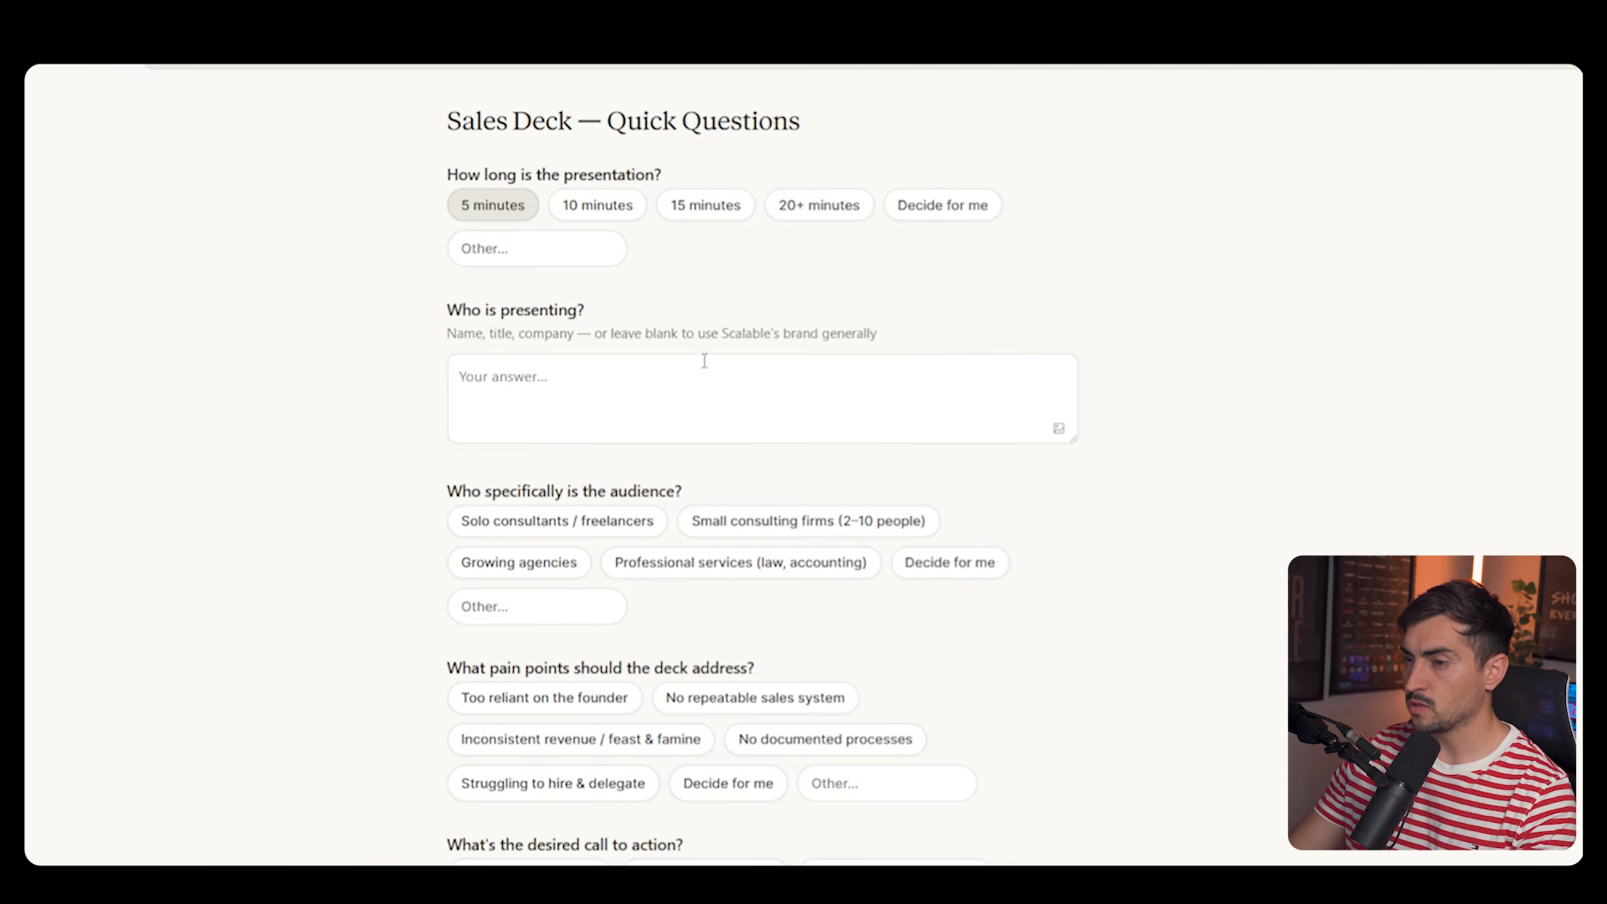
click(629, 375)
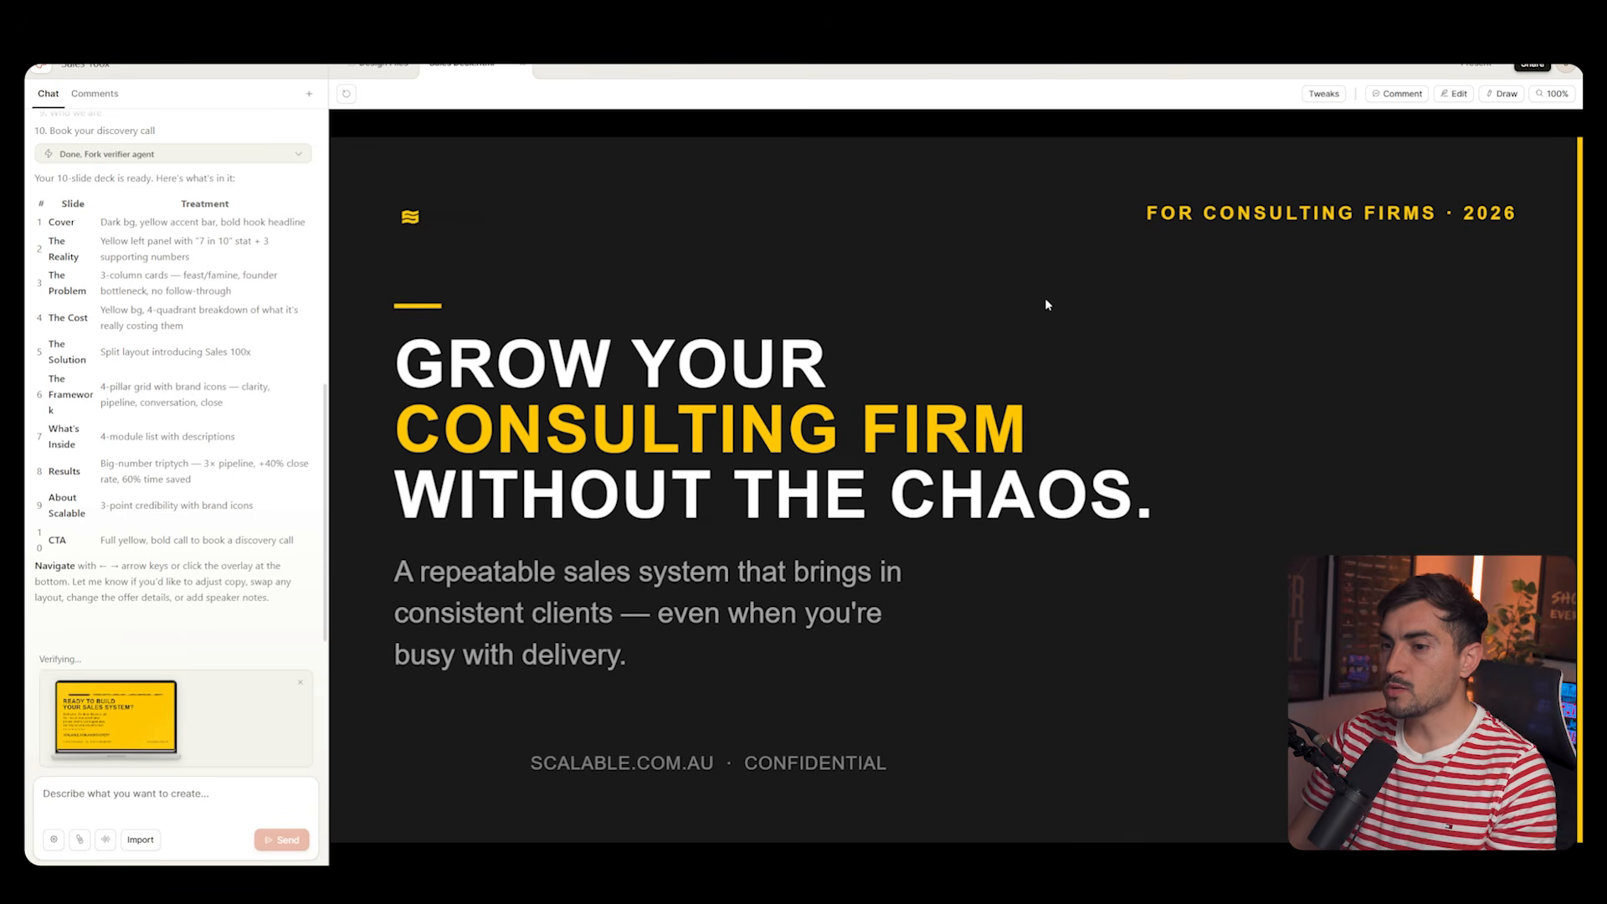
- Examine the generated sales deck's cover, The Reality, Where Growth Stalls and The Real Cost slides
mouse_move(1062, 394)
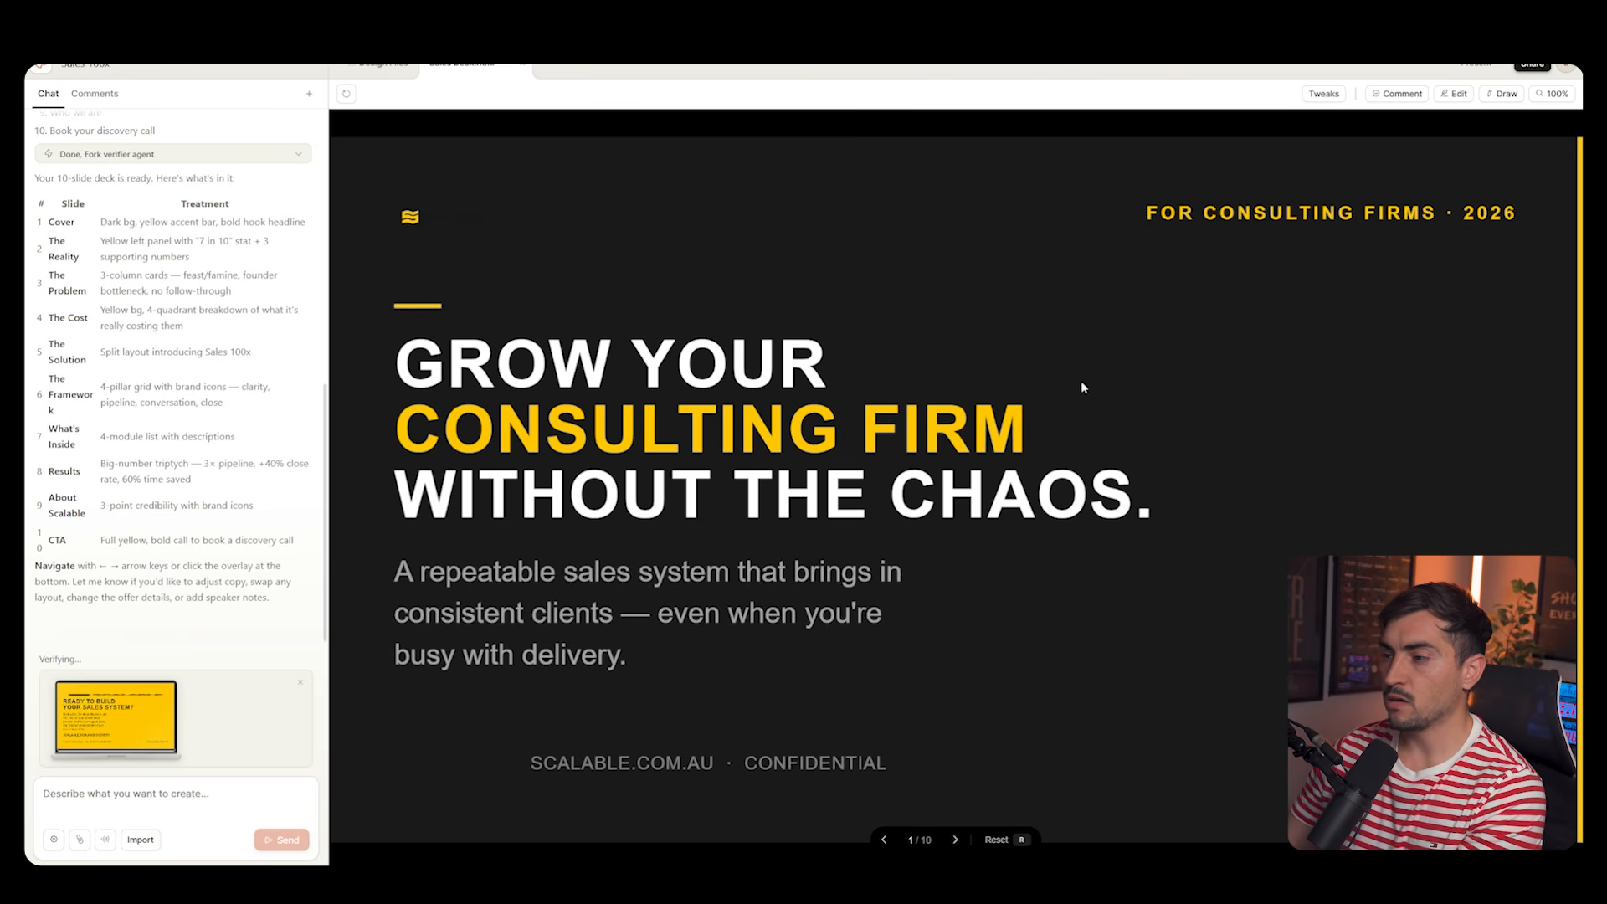
key(Right)
key(Left)
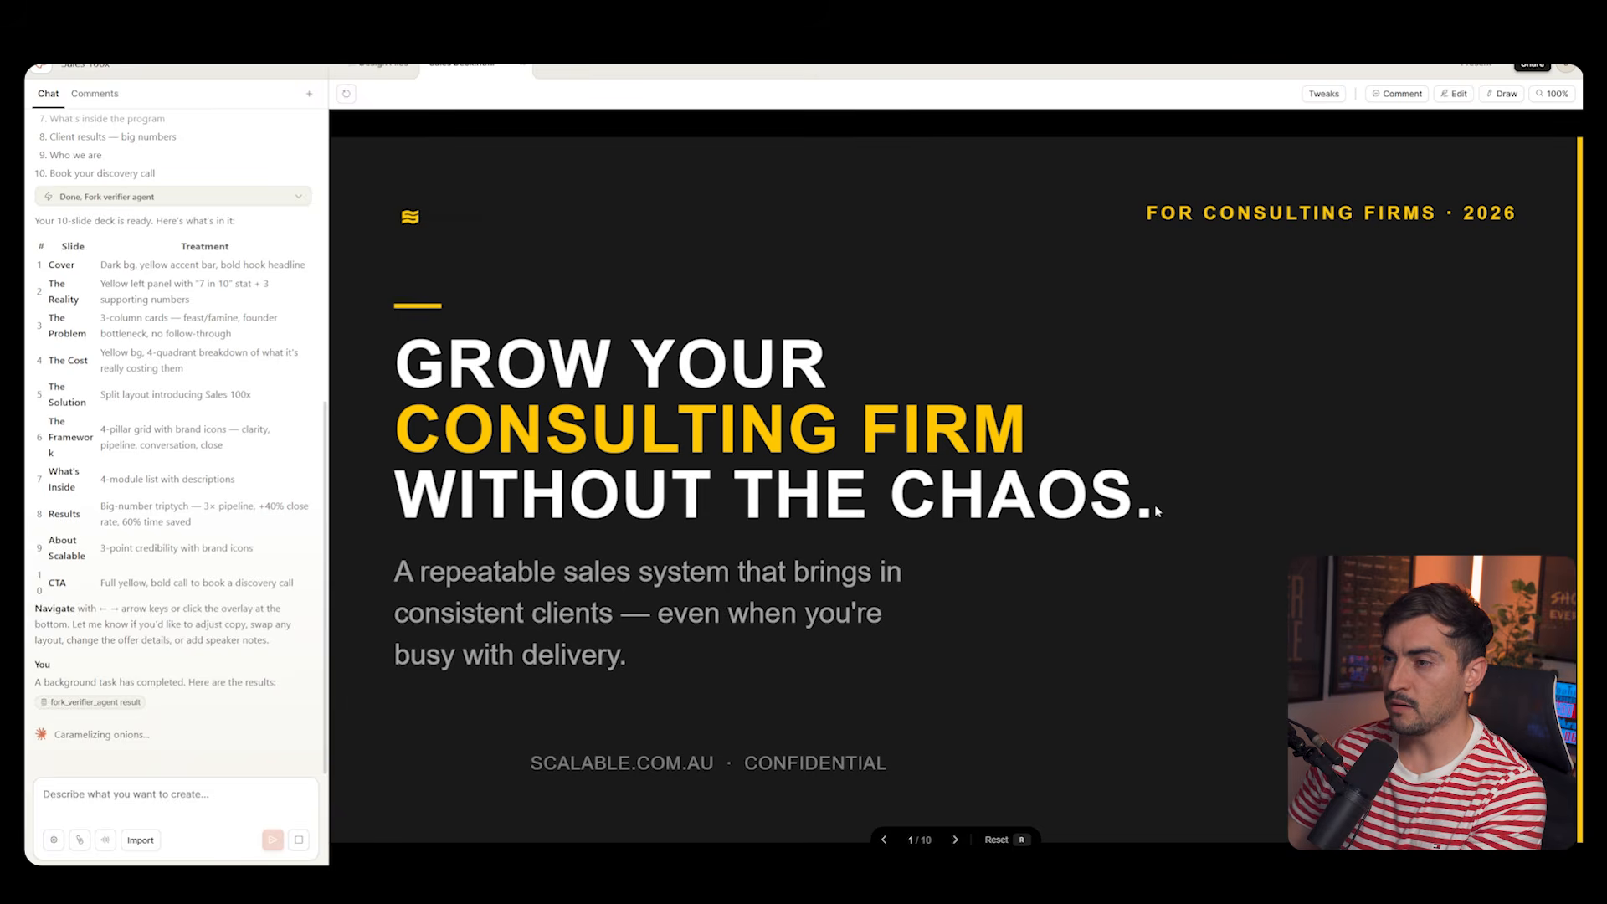
key(Right)
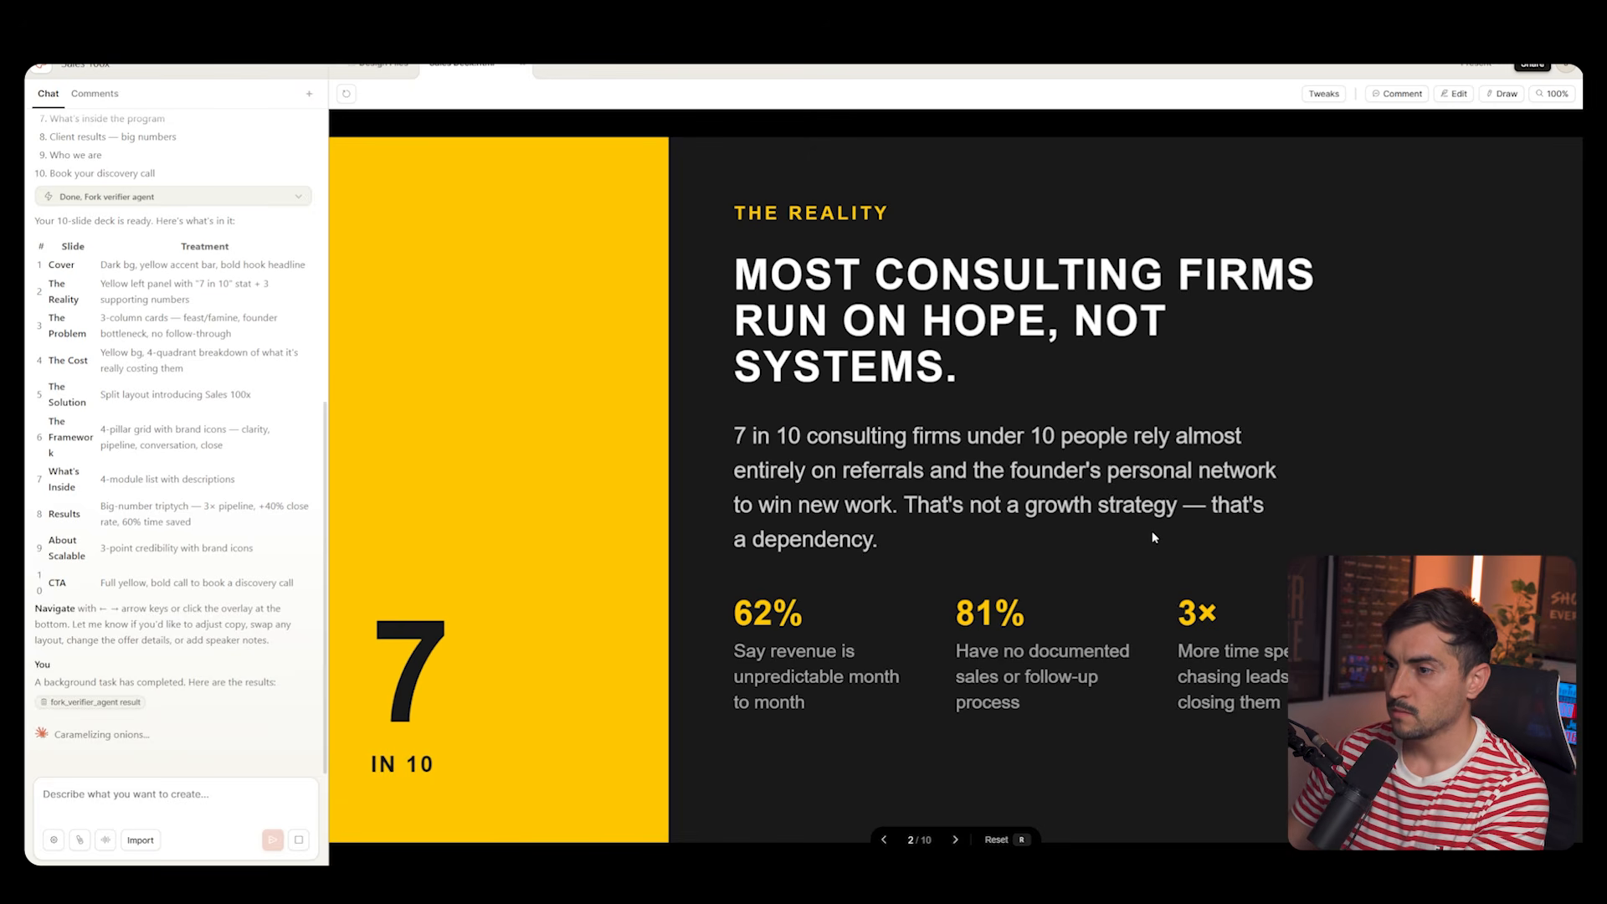
key(Right)
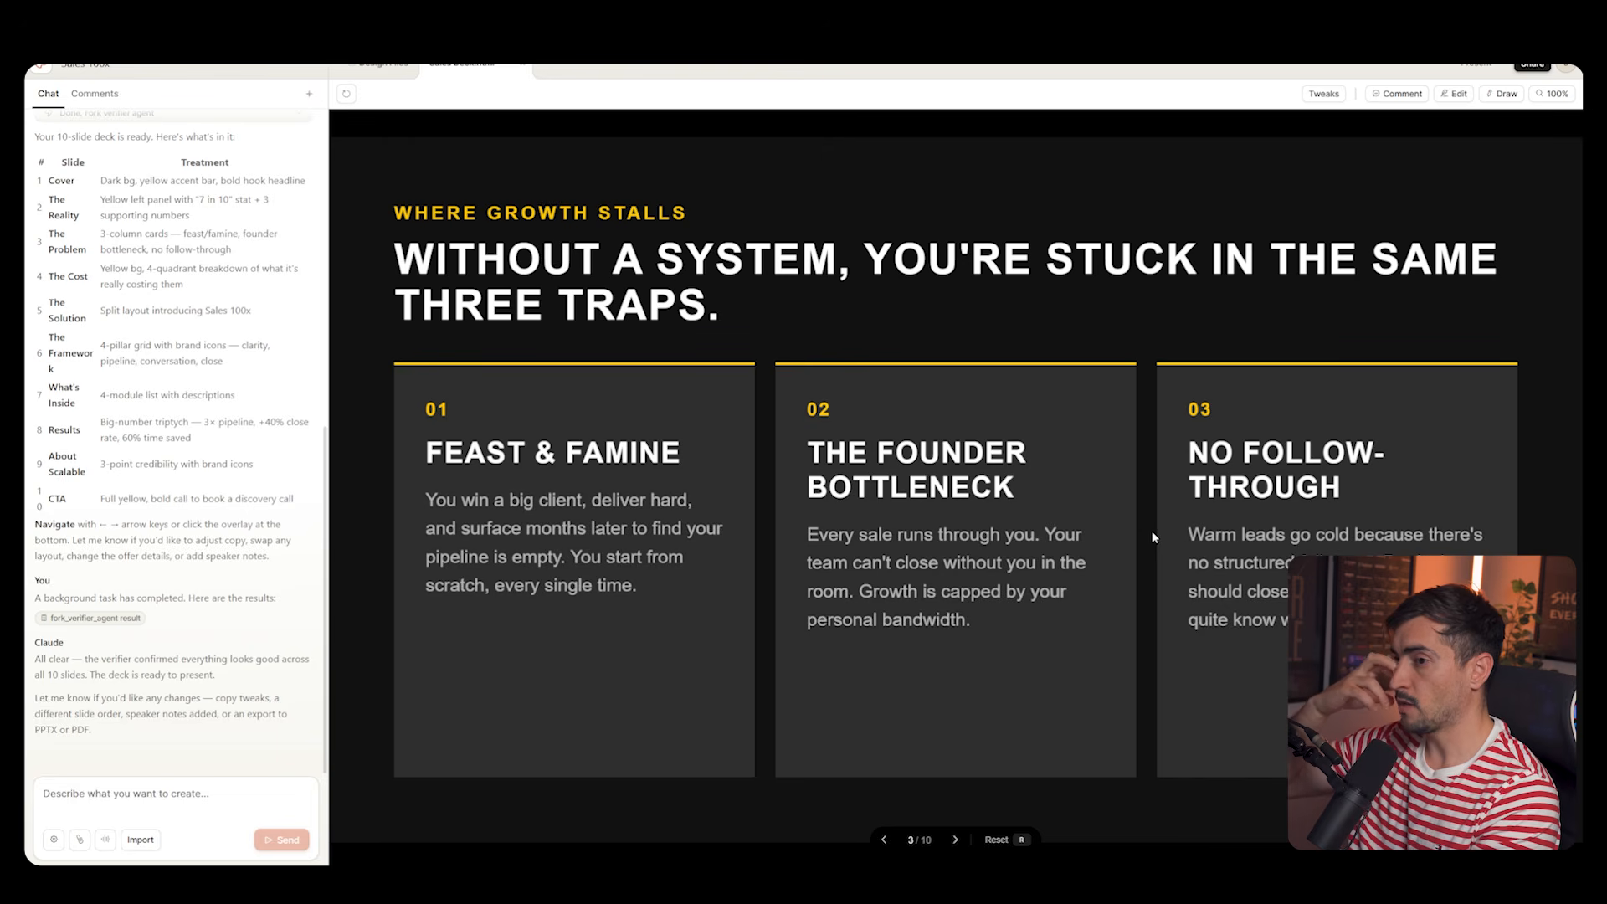
key(Right)
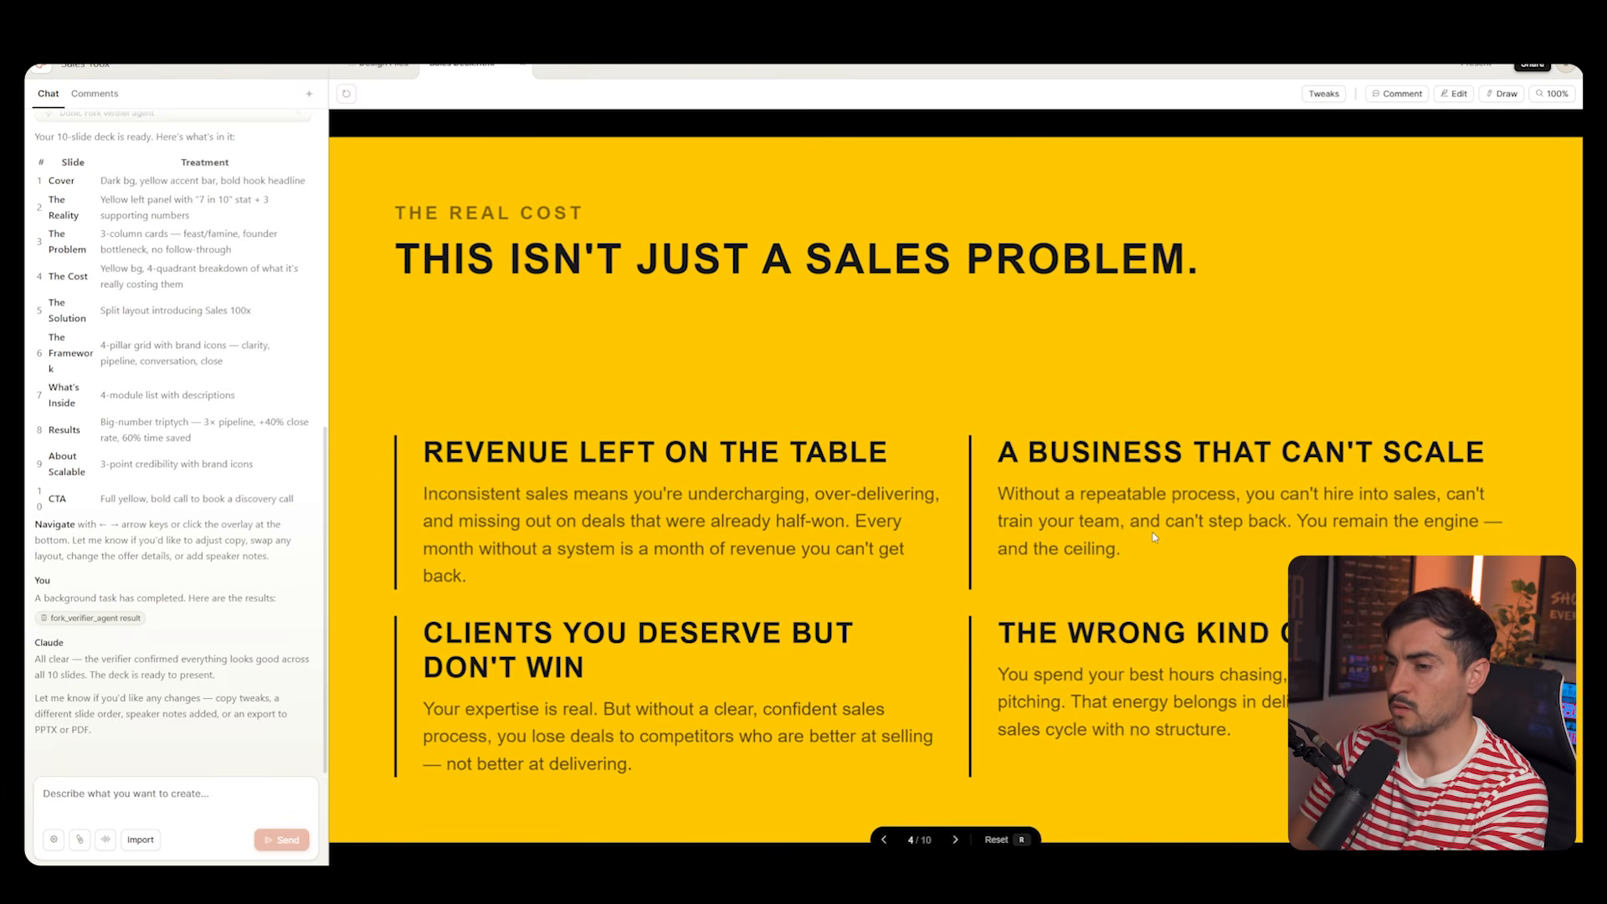
- Examine the rest of the deck, from the solution and framework slides through to the closing discovery-call slide
key(Right)
key(Right)
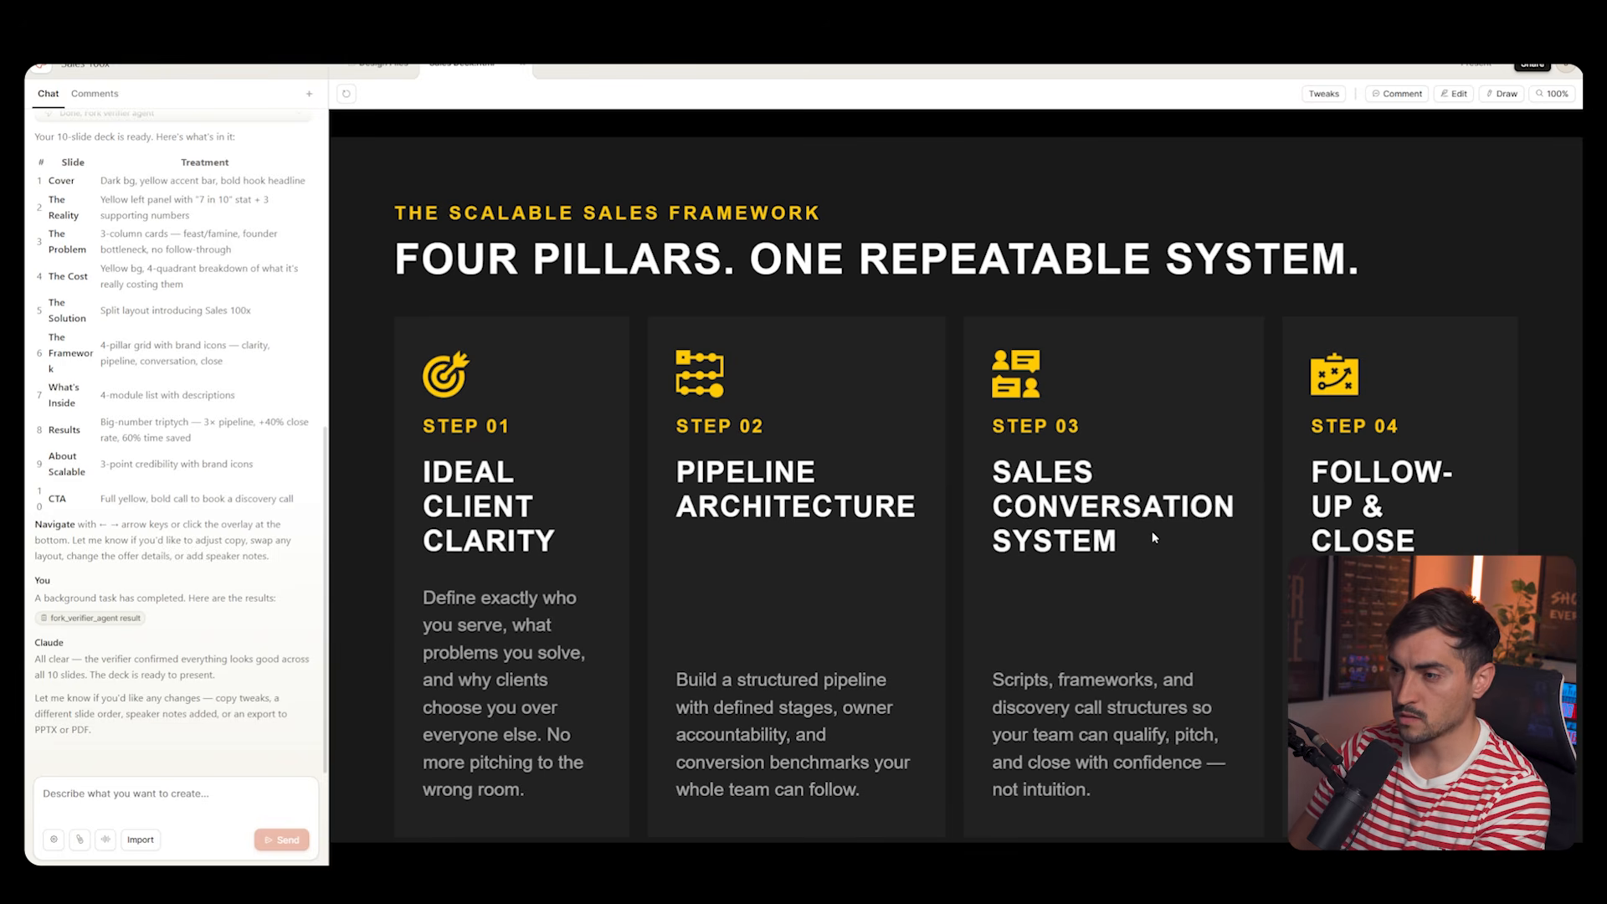
key(Right)
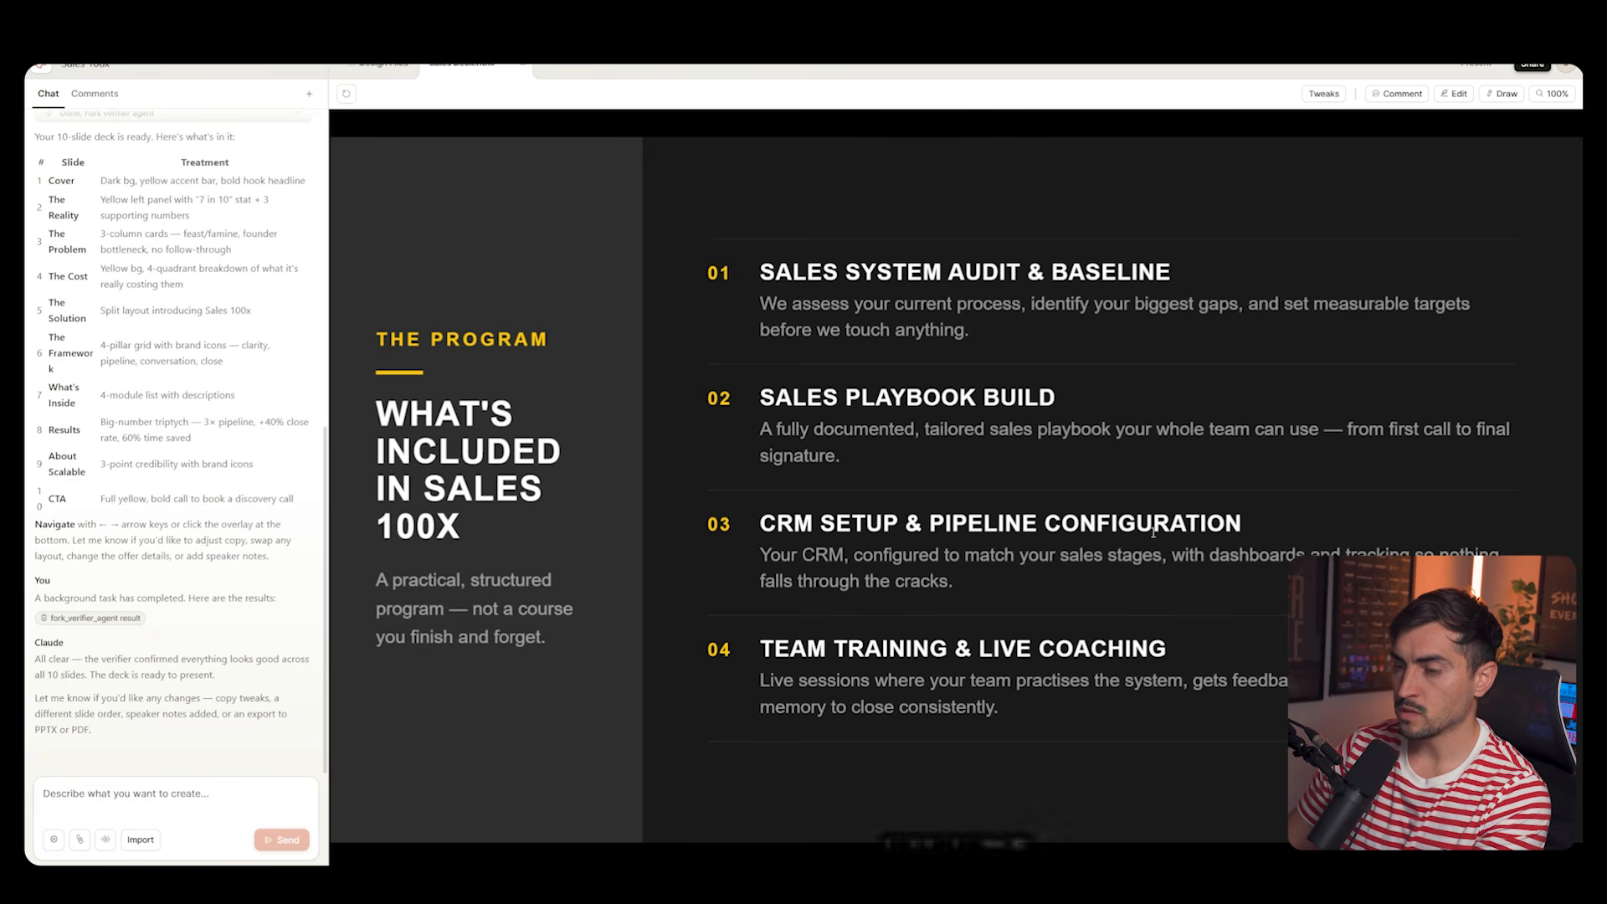
key(Right)
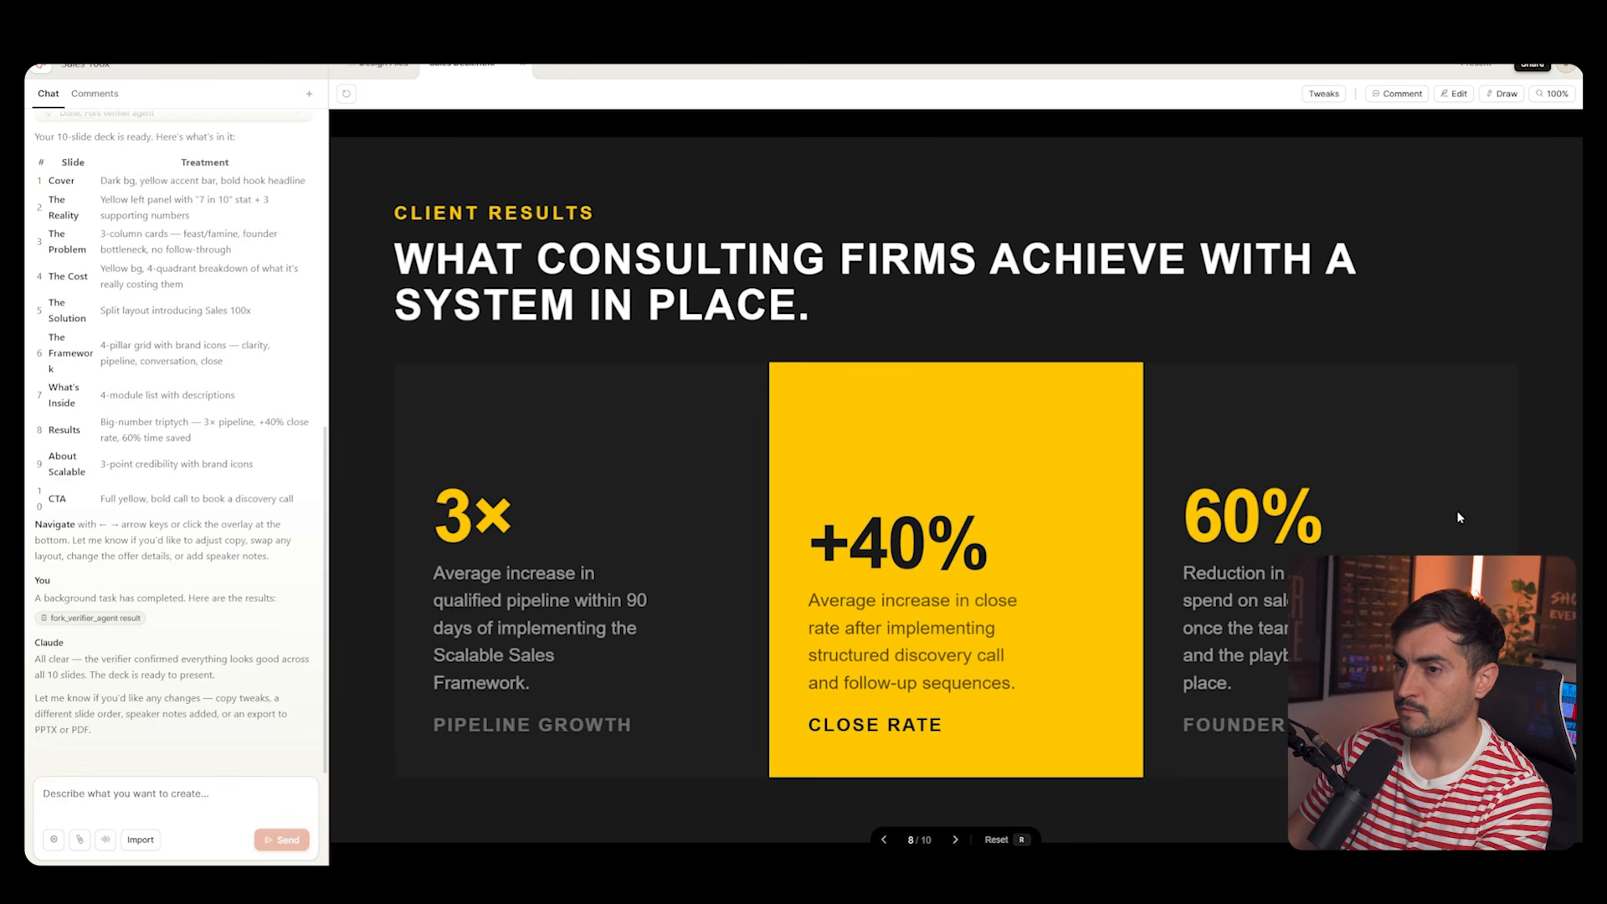
key(Right)
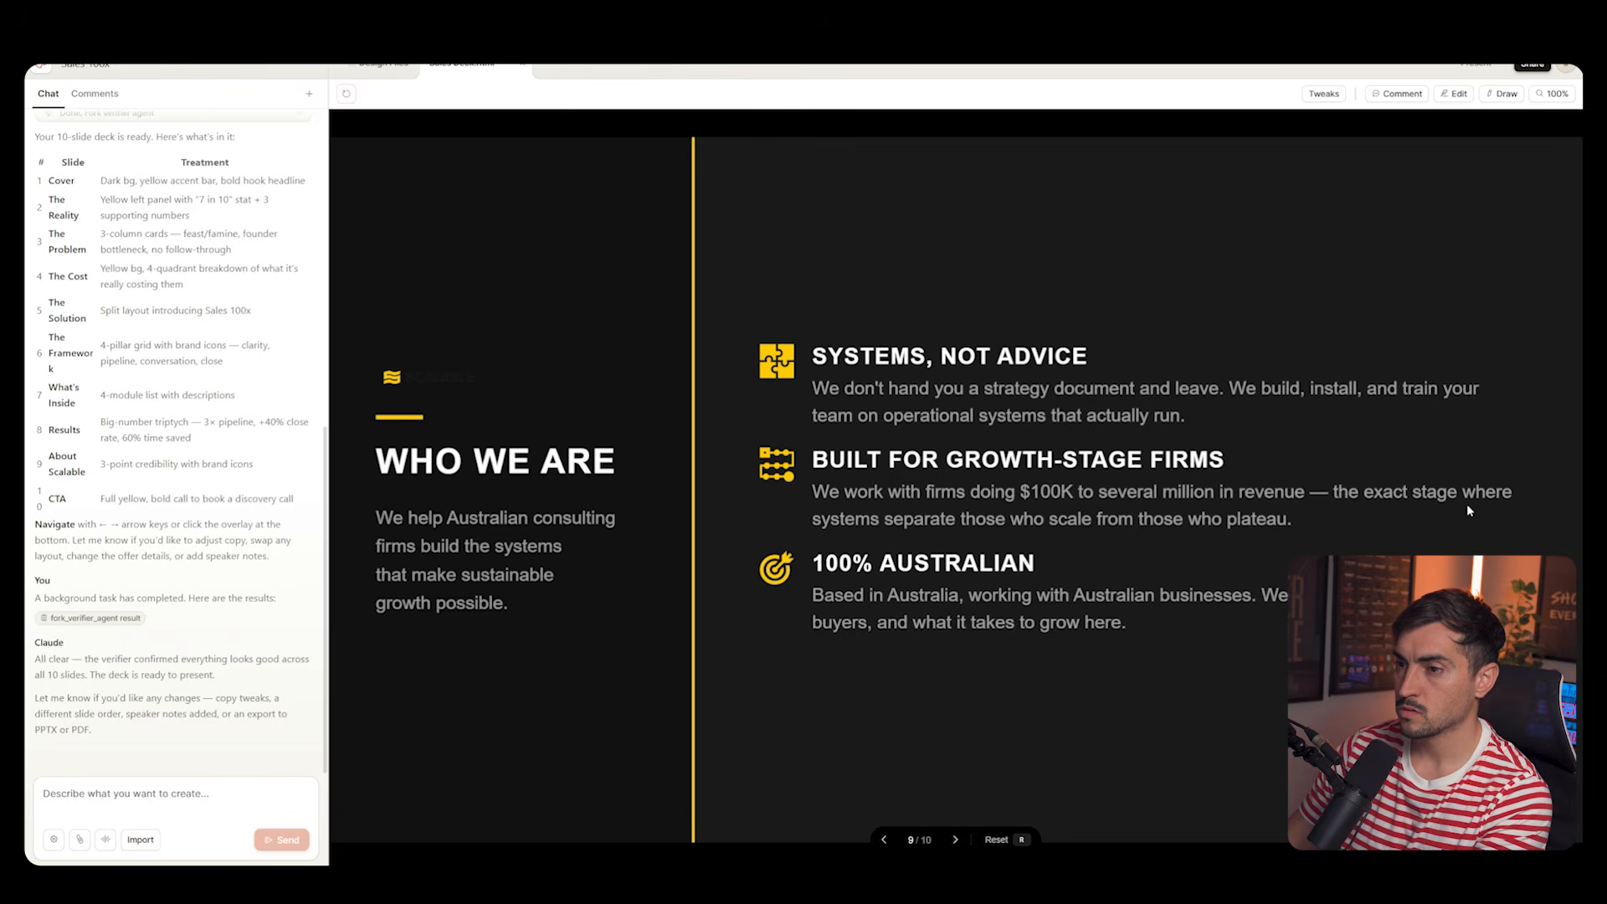
key(Right)
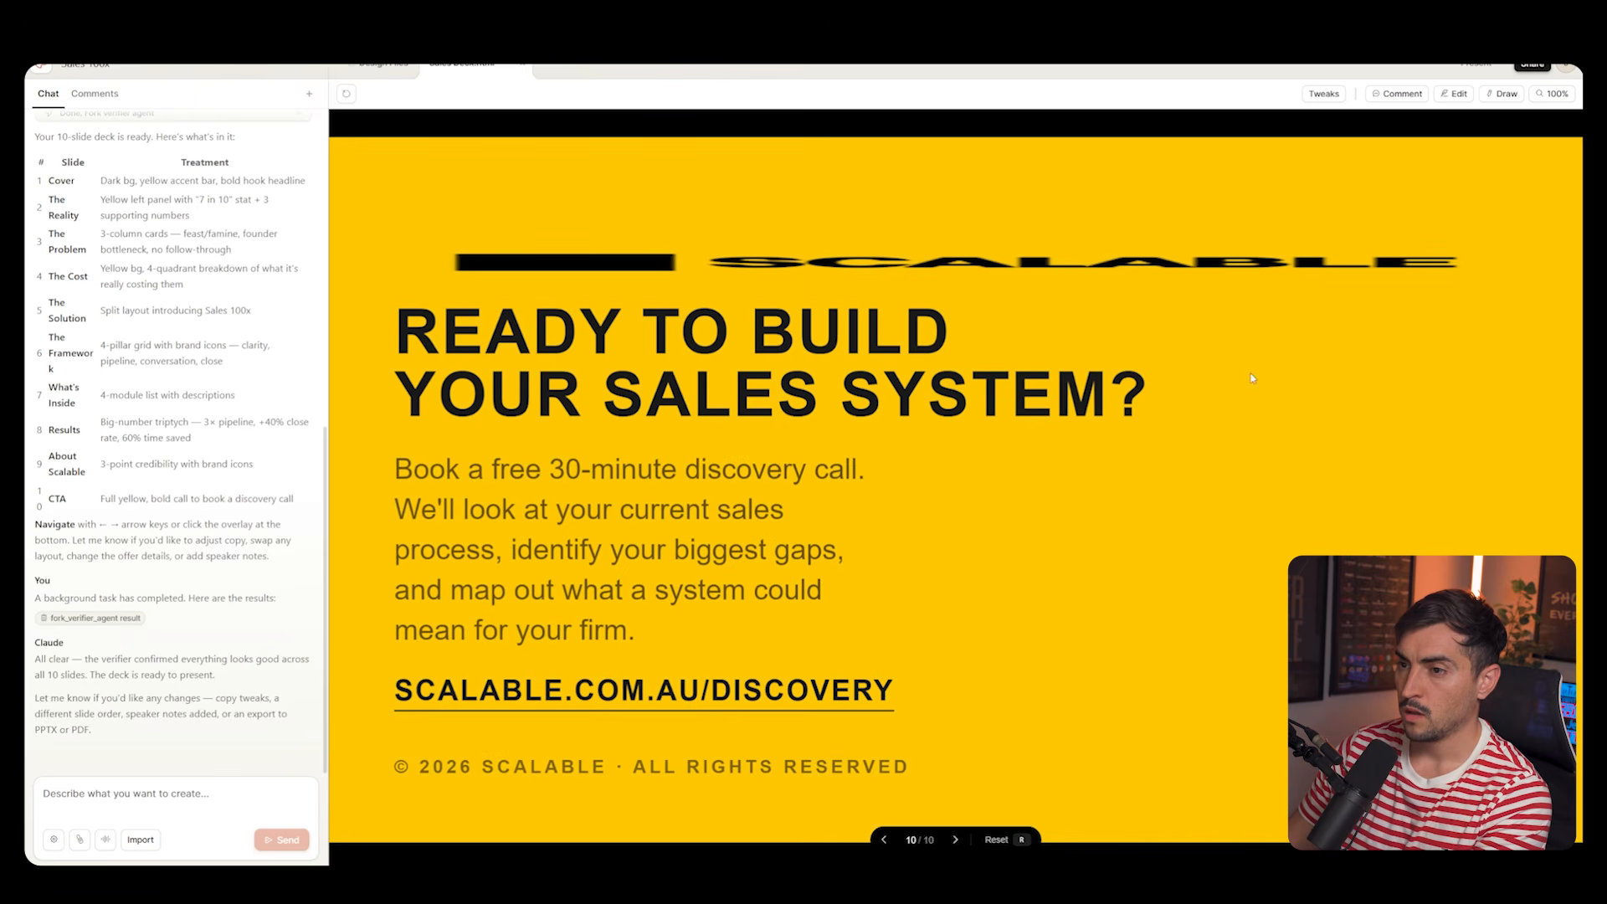
- Review the Client Results, Who We Are and closing discovery-call slides again
key(Left)
key(Left)
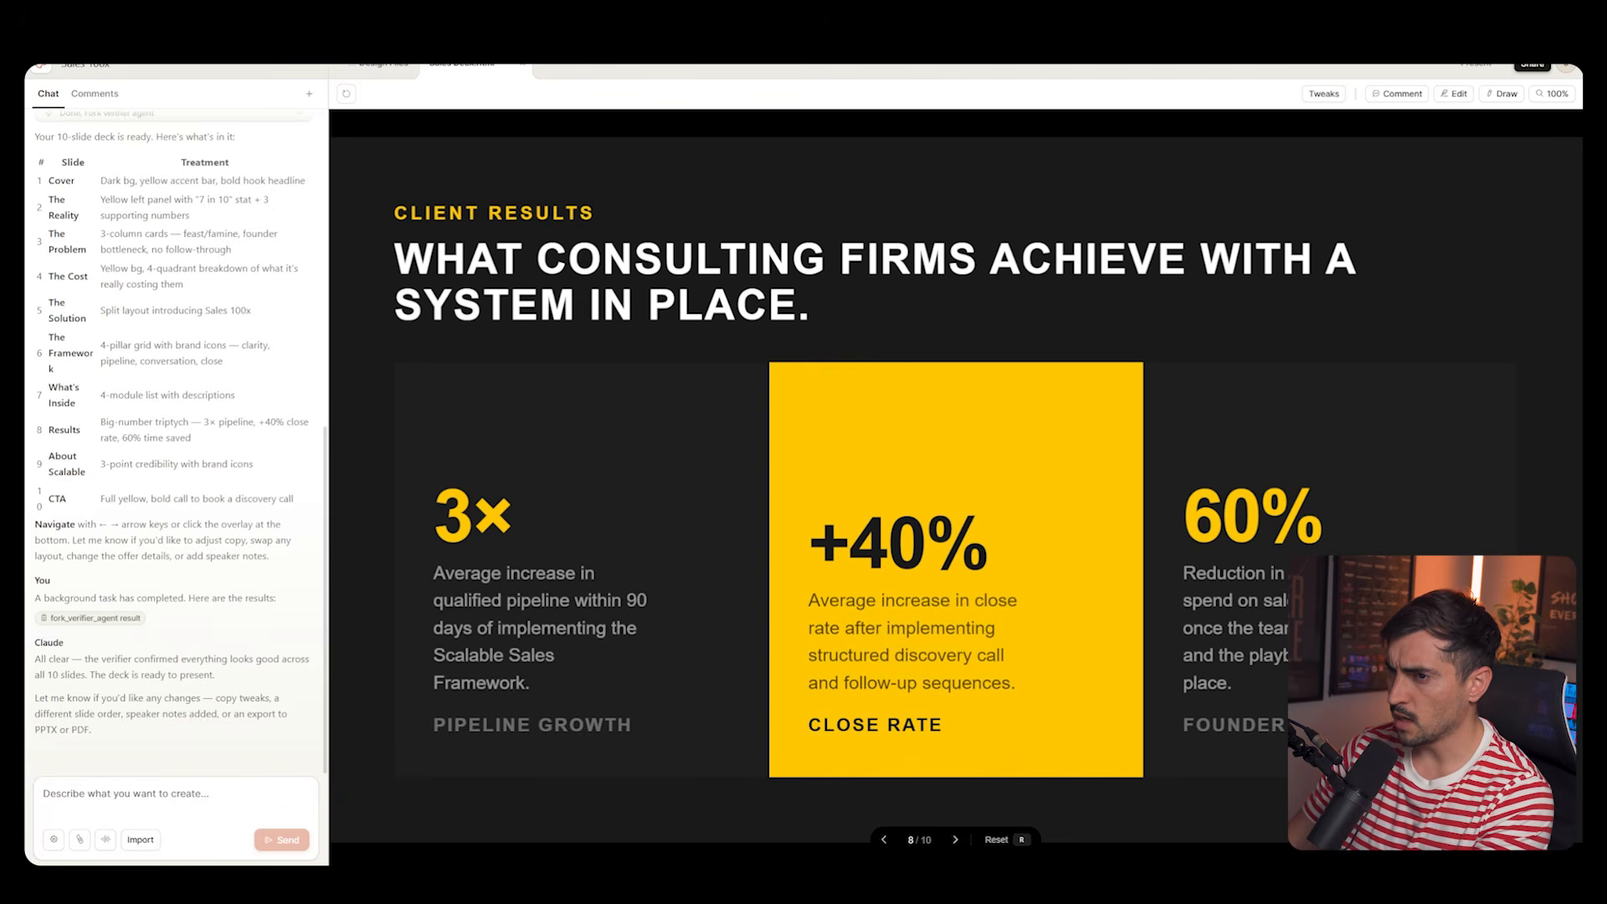
key(Right)
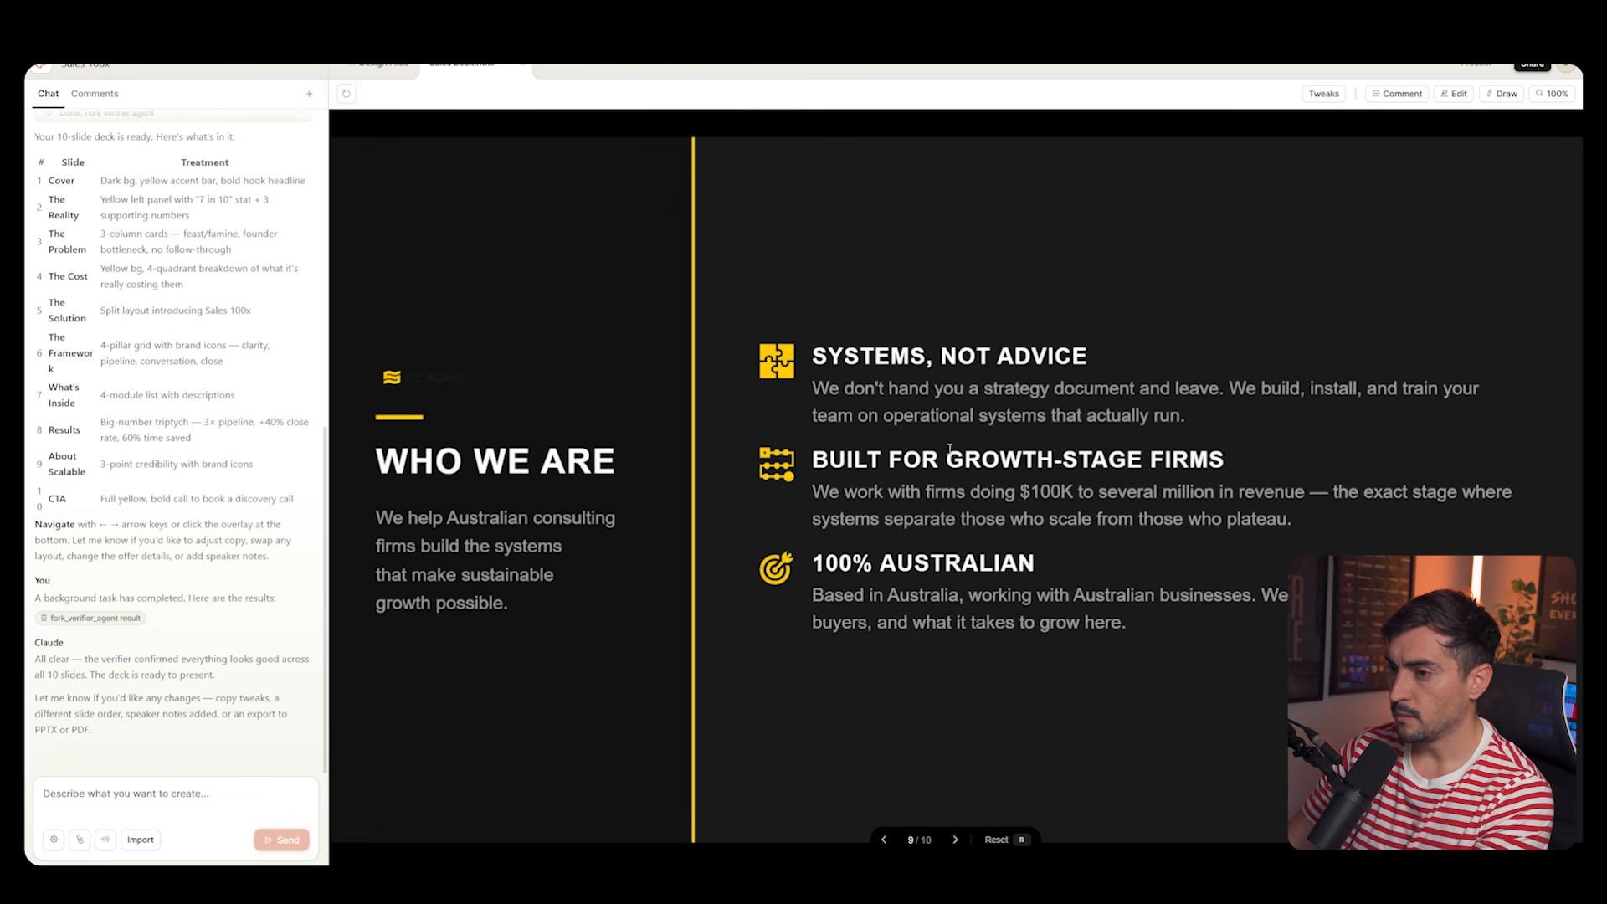
key(Right)
key(Left)
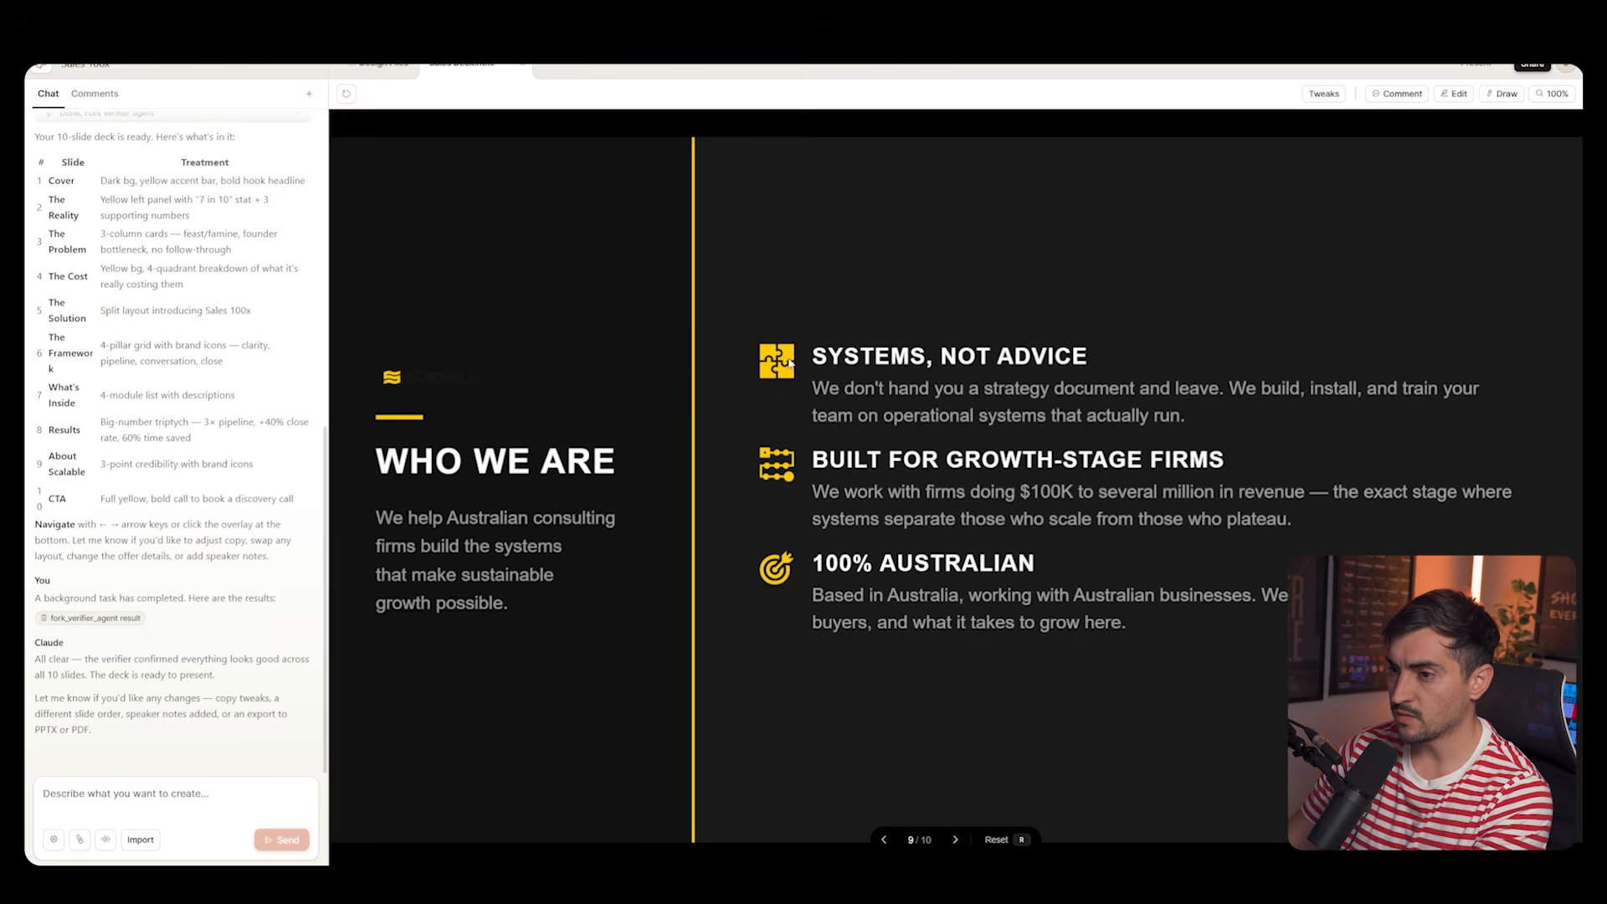
key(Right)
- Go back through the deck from the closing slide to The Reality slide
key(Left)
key(Left)
key(Left)
key(Left)
key(Left)
key(Left)
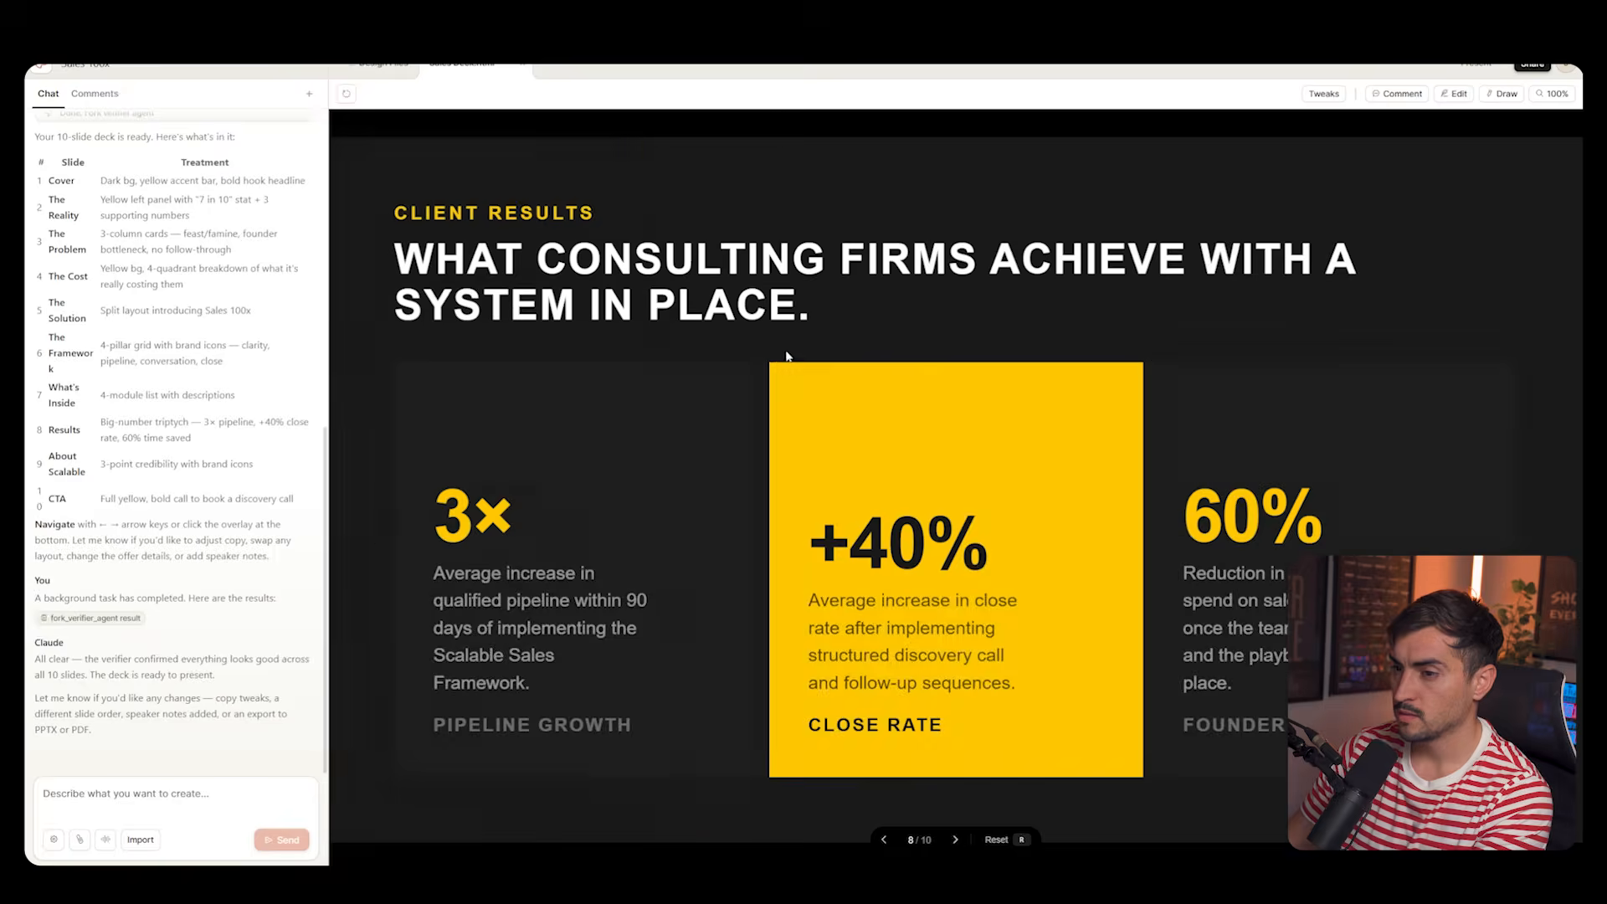
key(Left)
key(Left)
key(Left)
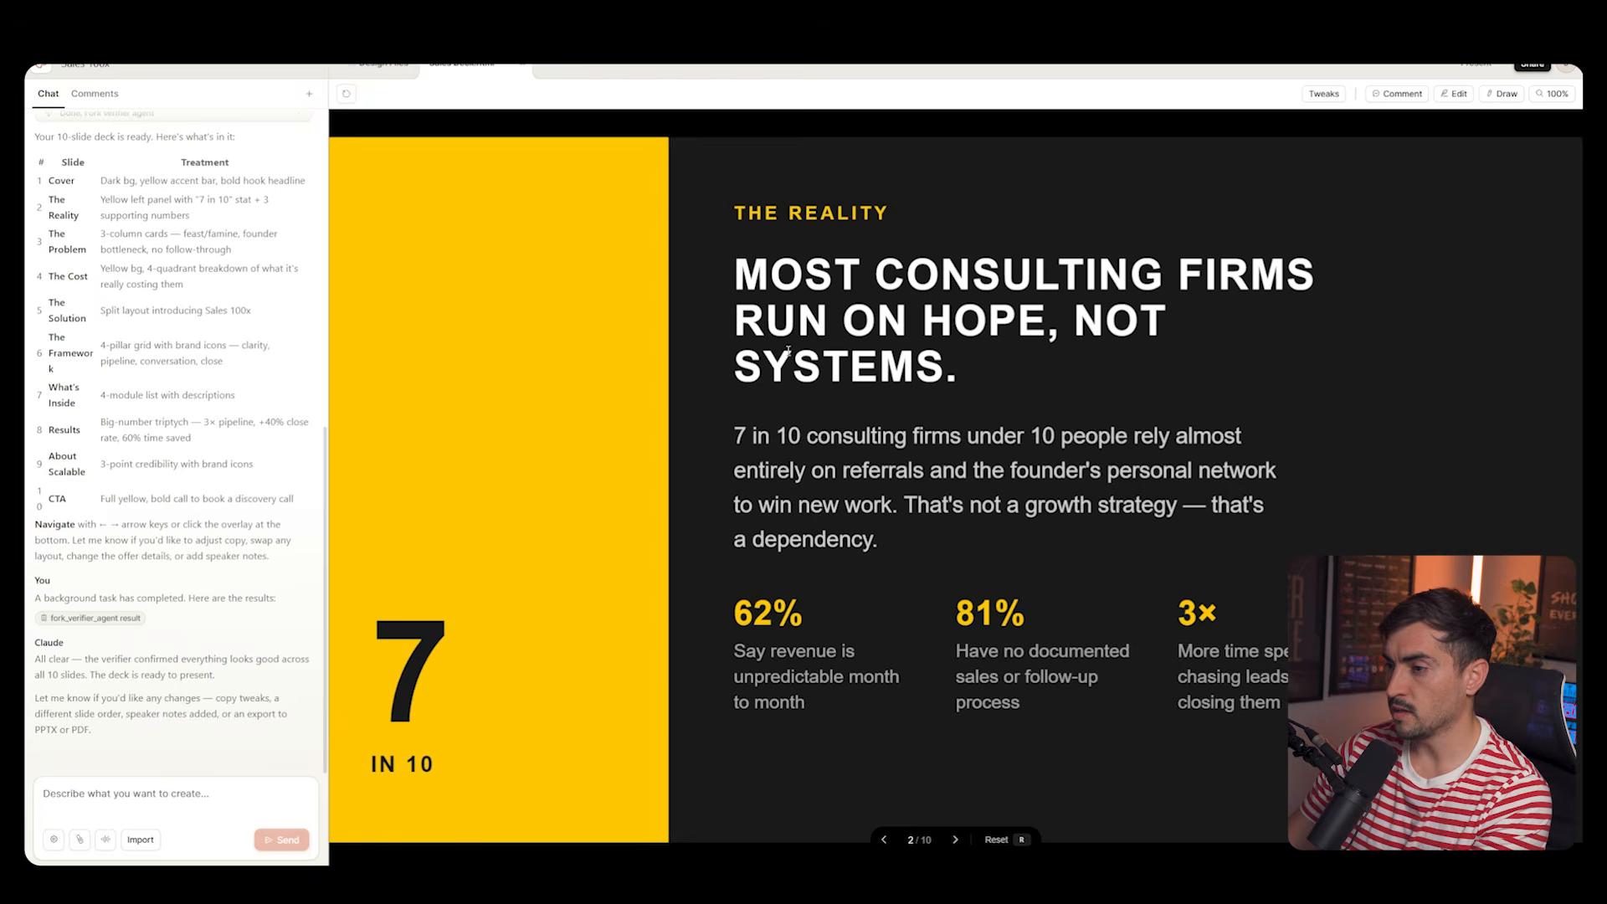
- Compare The Reality slide with the Where Growth Stalls slide and the slides around them
key(Right)
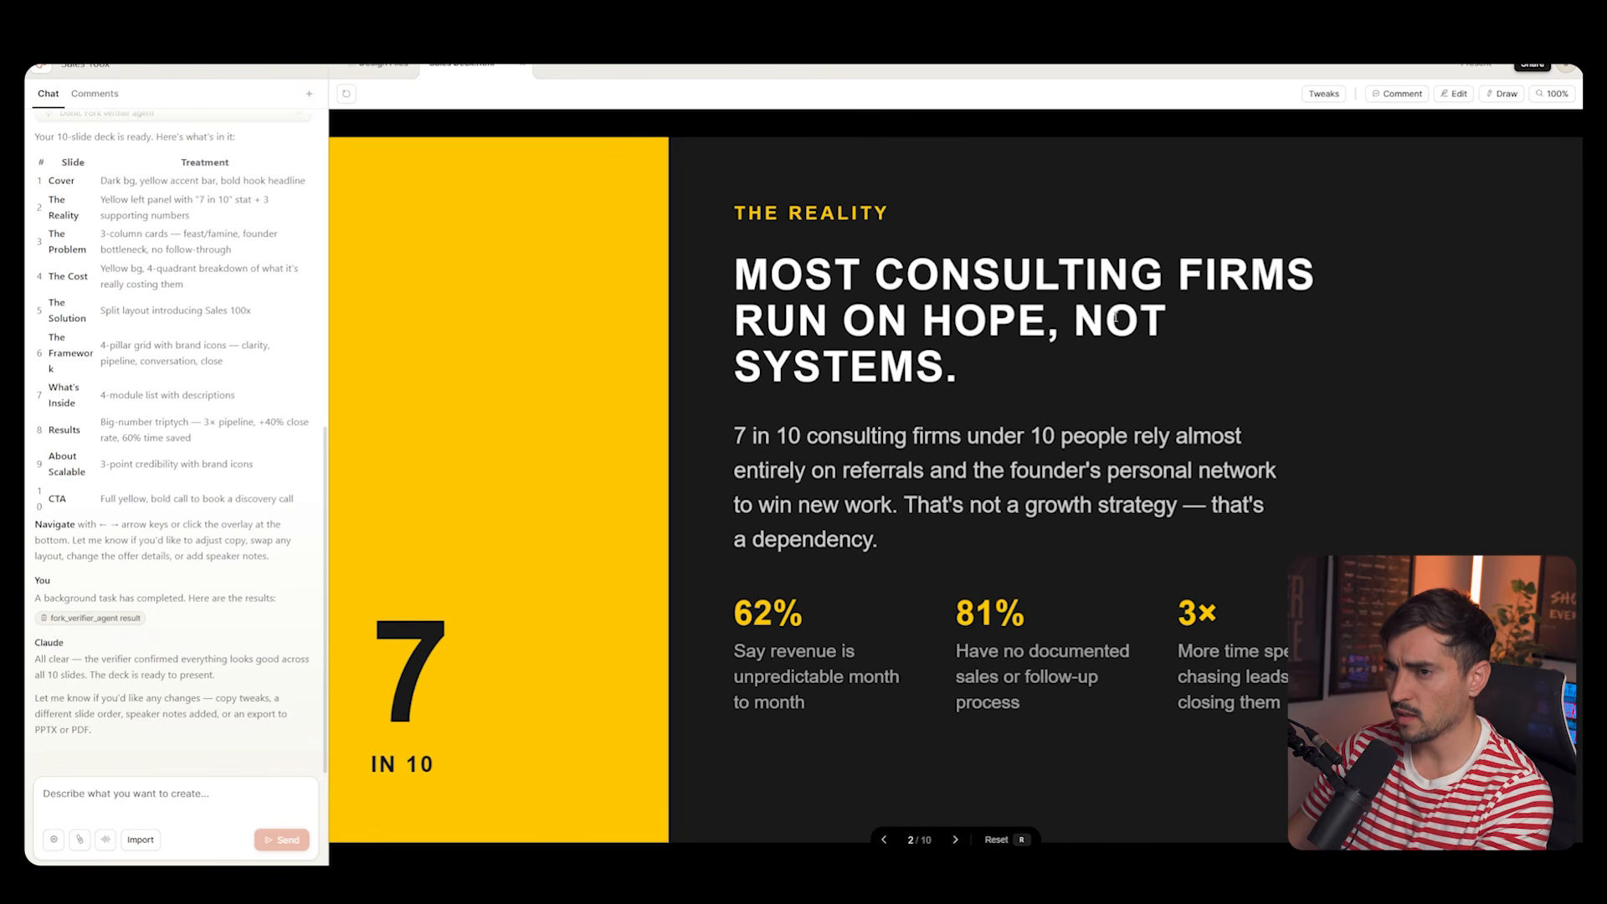
key(Right)
key(Right)
key(Left)
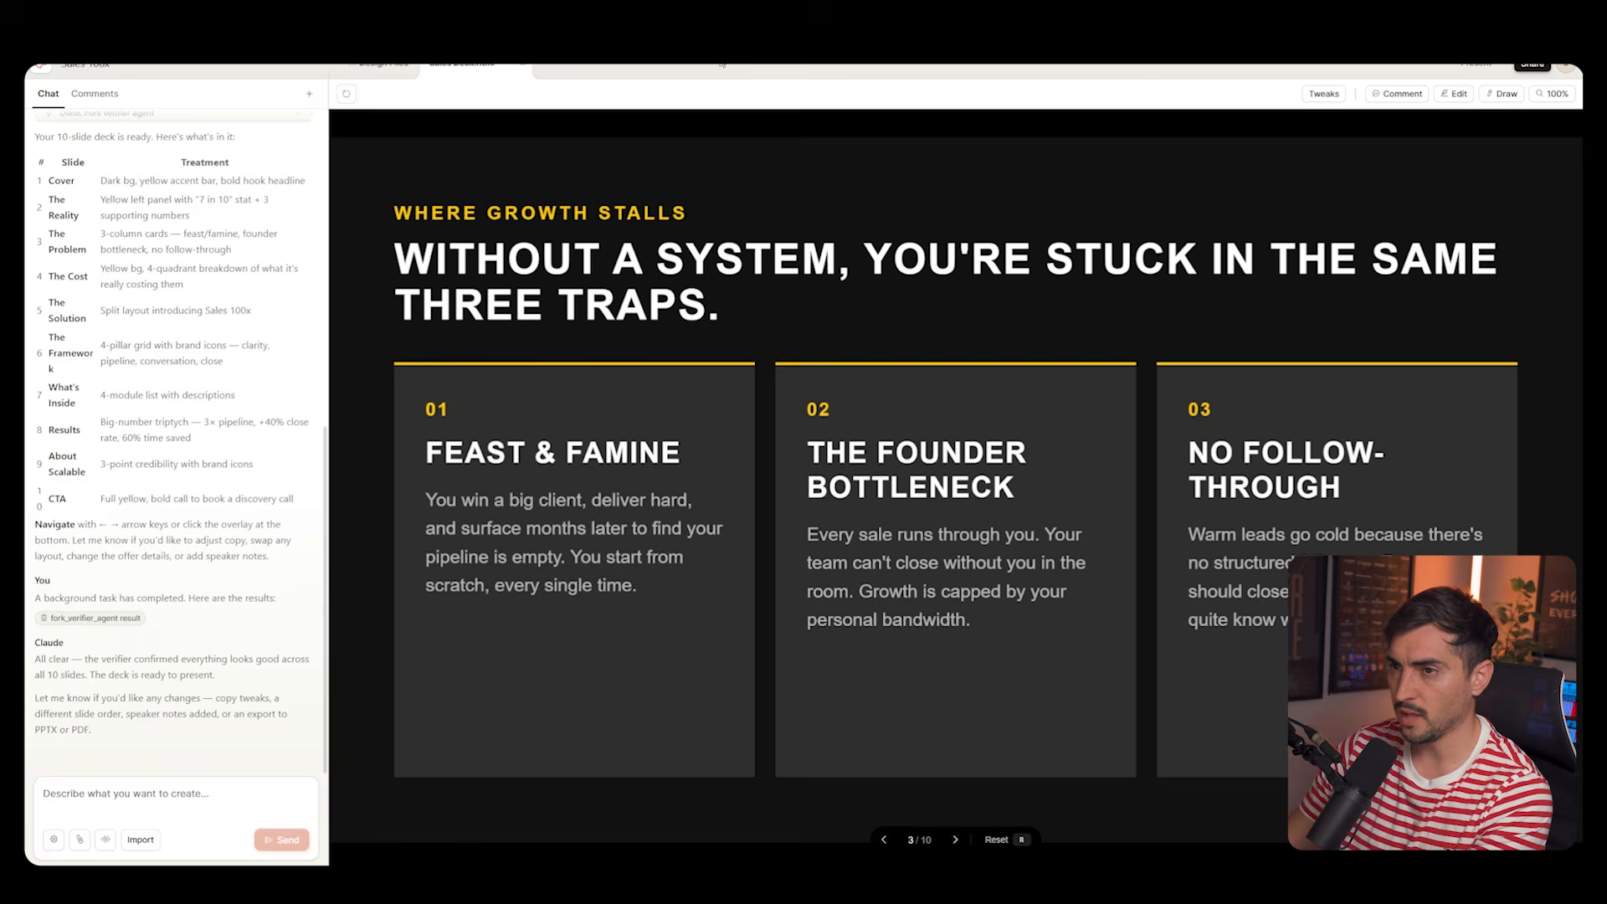
key(Left)
key(Right)
key(Right)
key(Right)
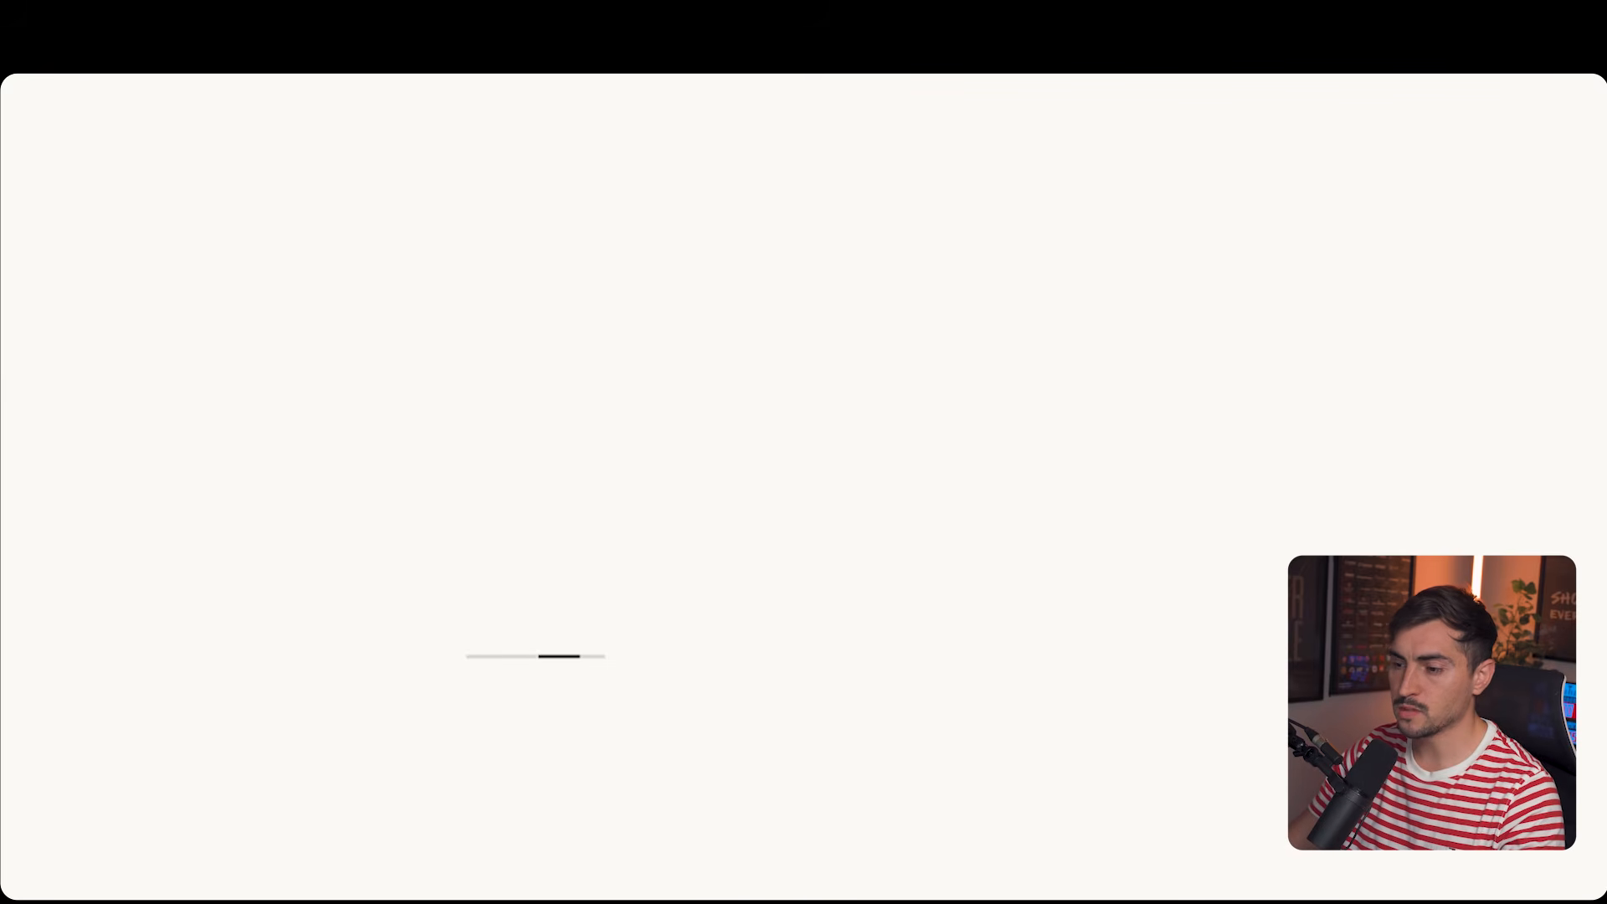
- In the Blue Mountains project, attach blue_mountains_guide.pdf and the reference screenshot, and request a two-page guide in the screenshot's editorial layout style with HD images
double_click(381, 194)
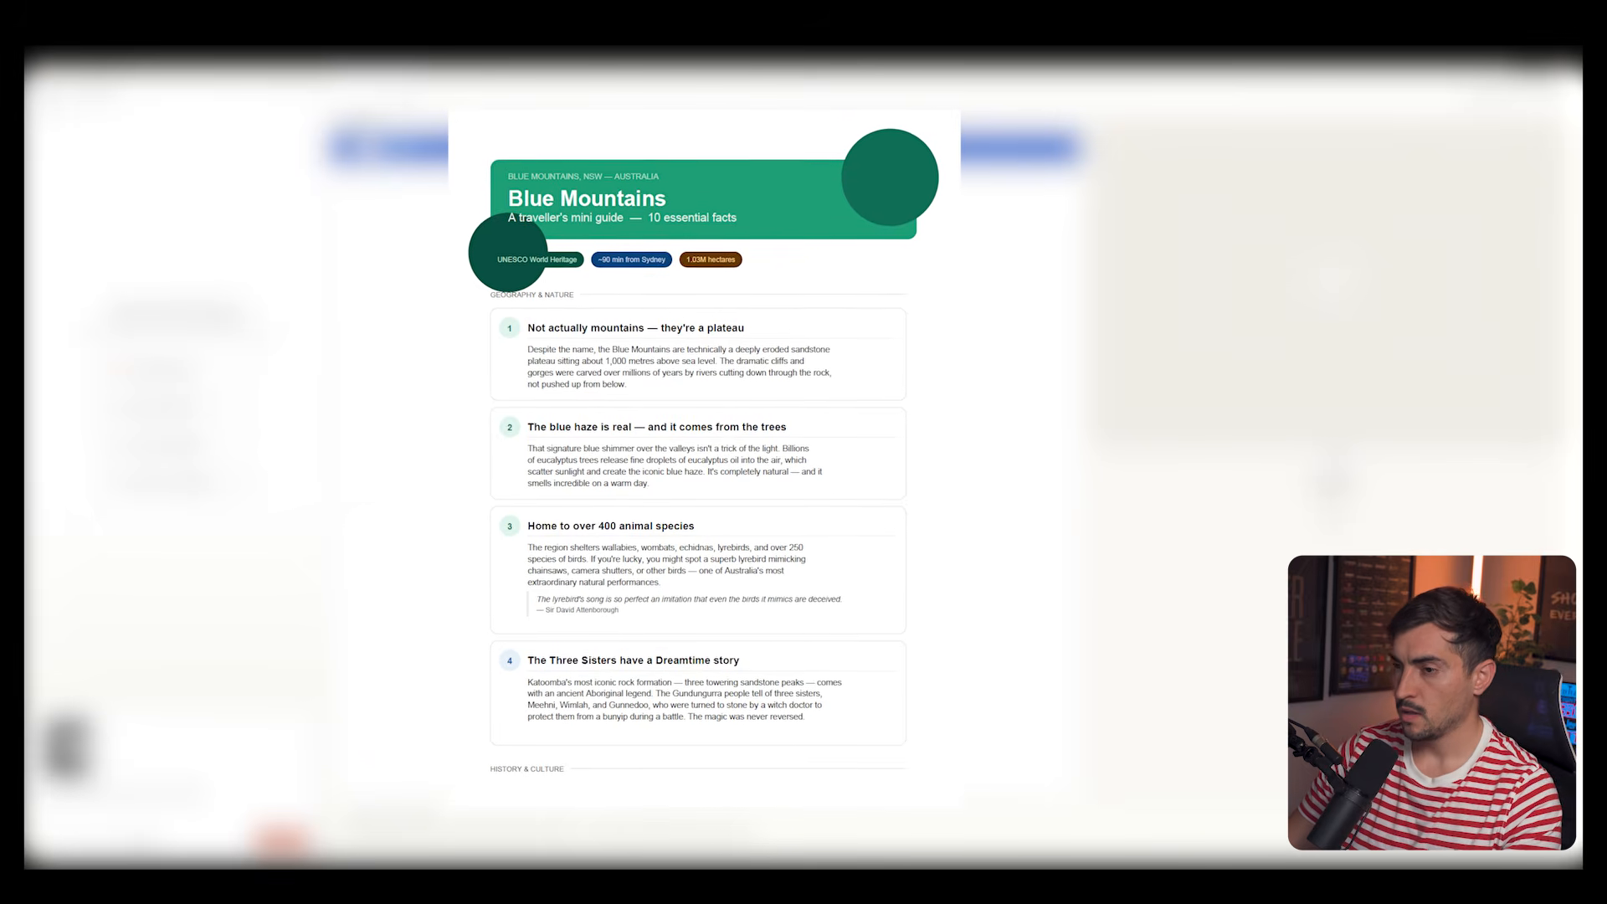
drag(734, 519, 734, 519)
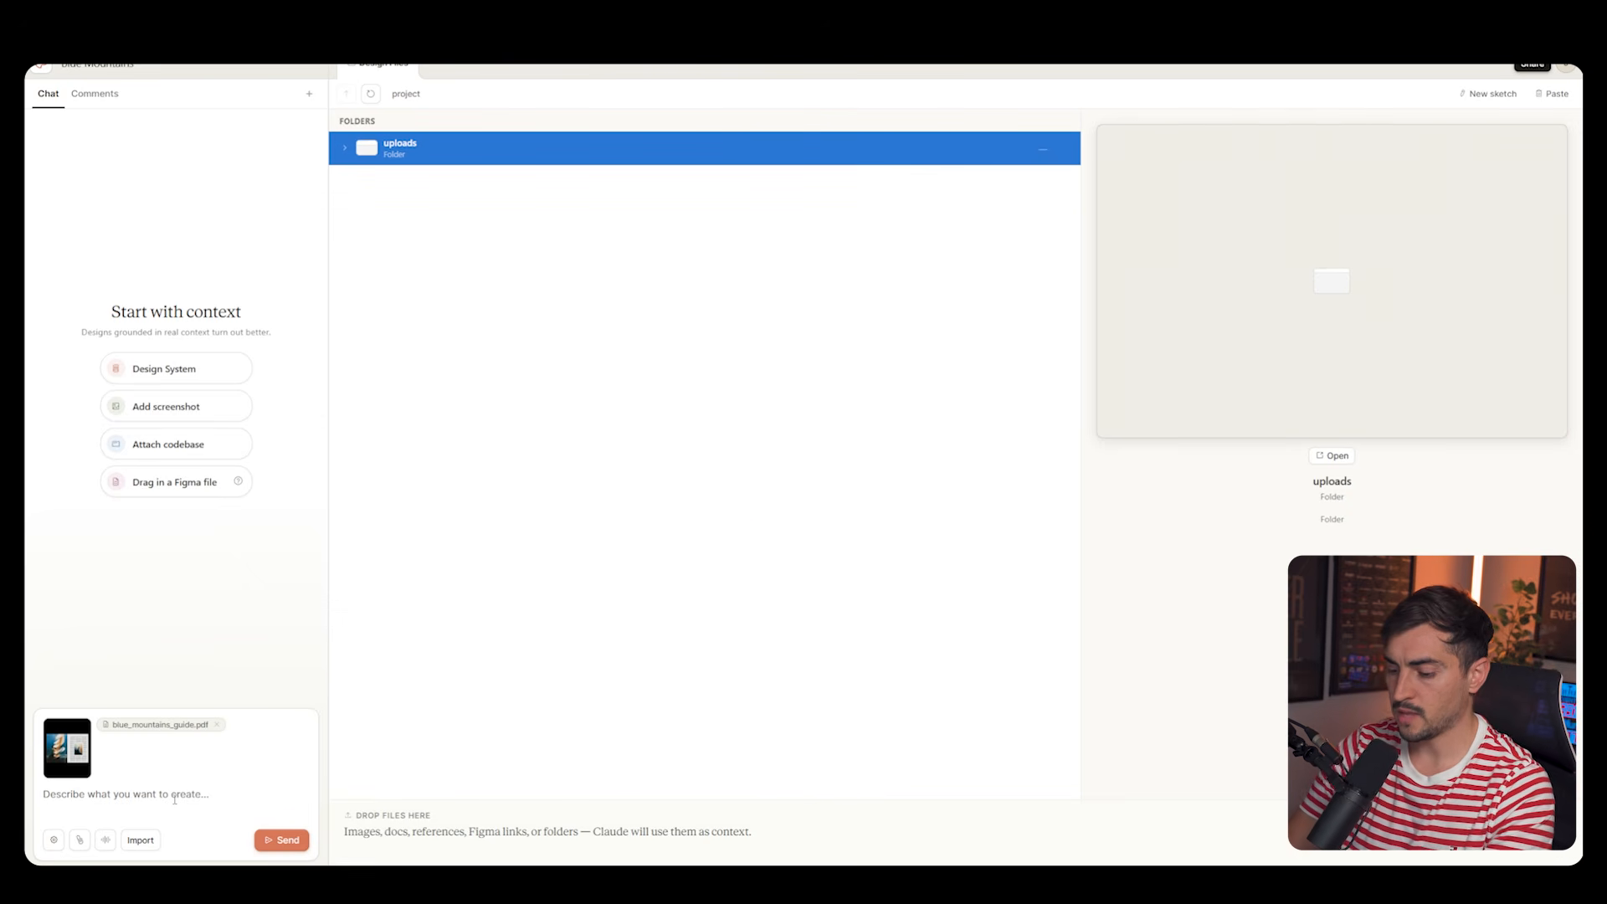
text(Mak)
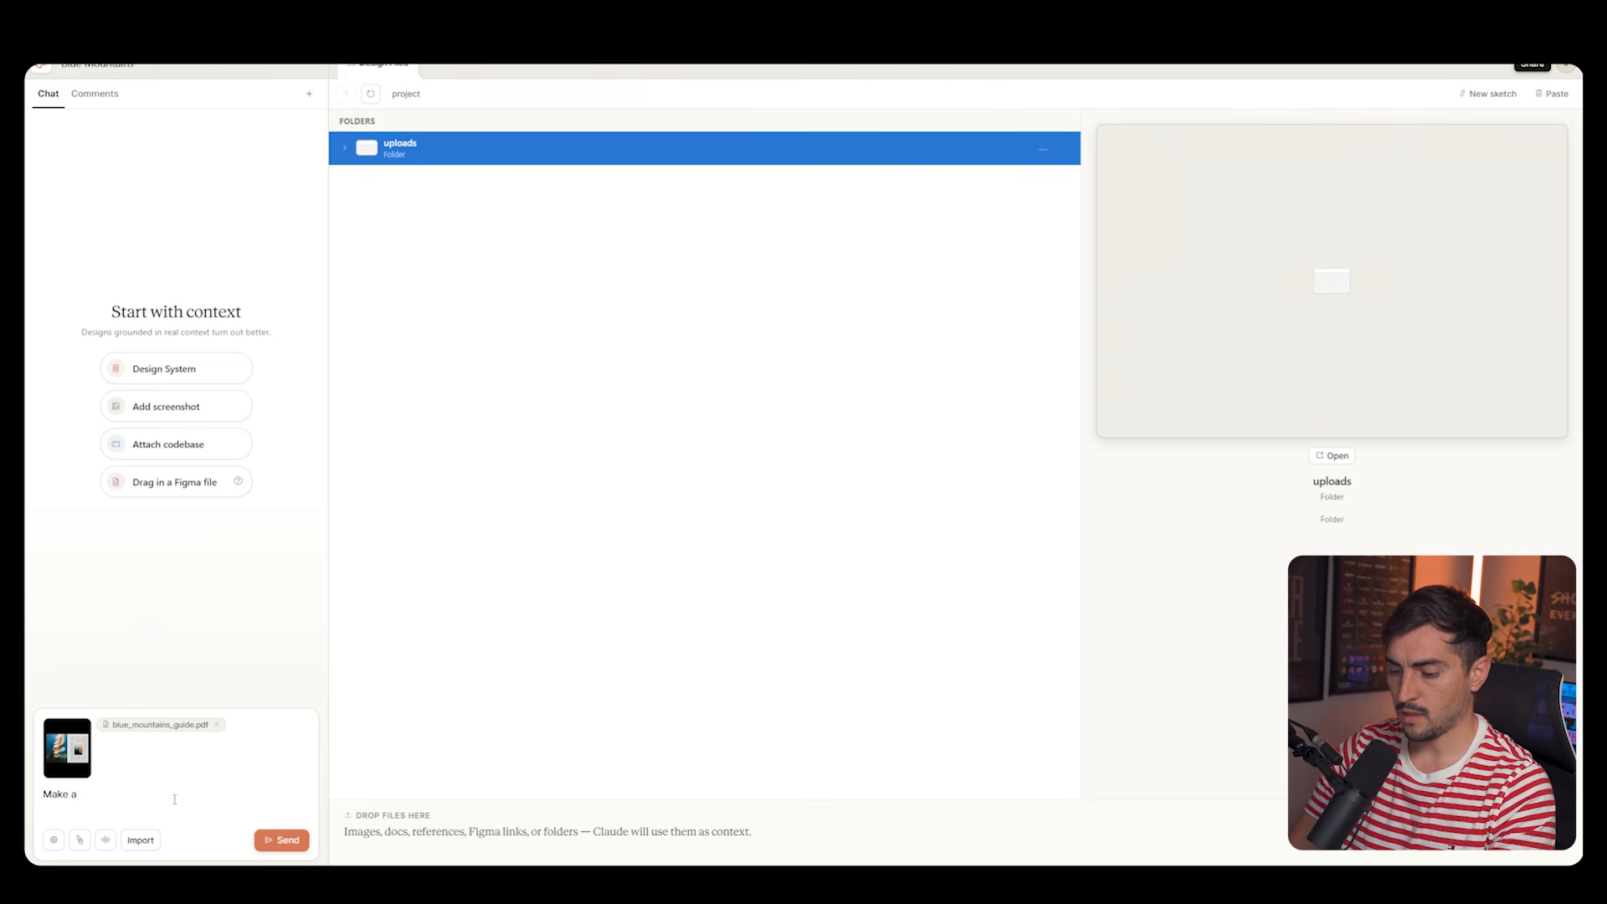
text(e the guide like the edtior)
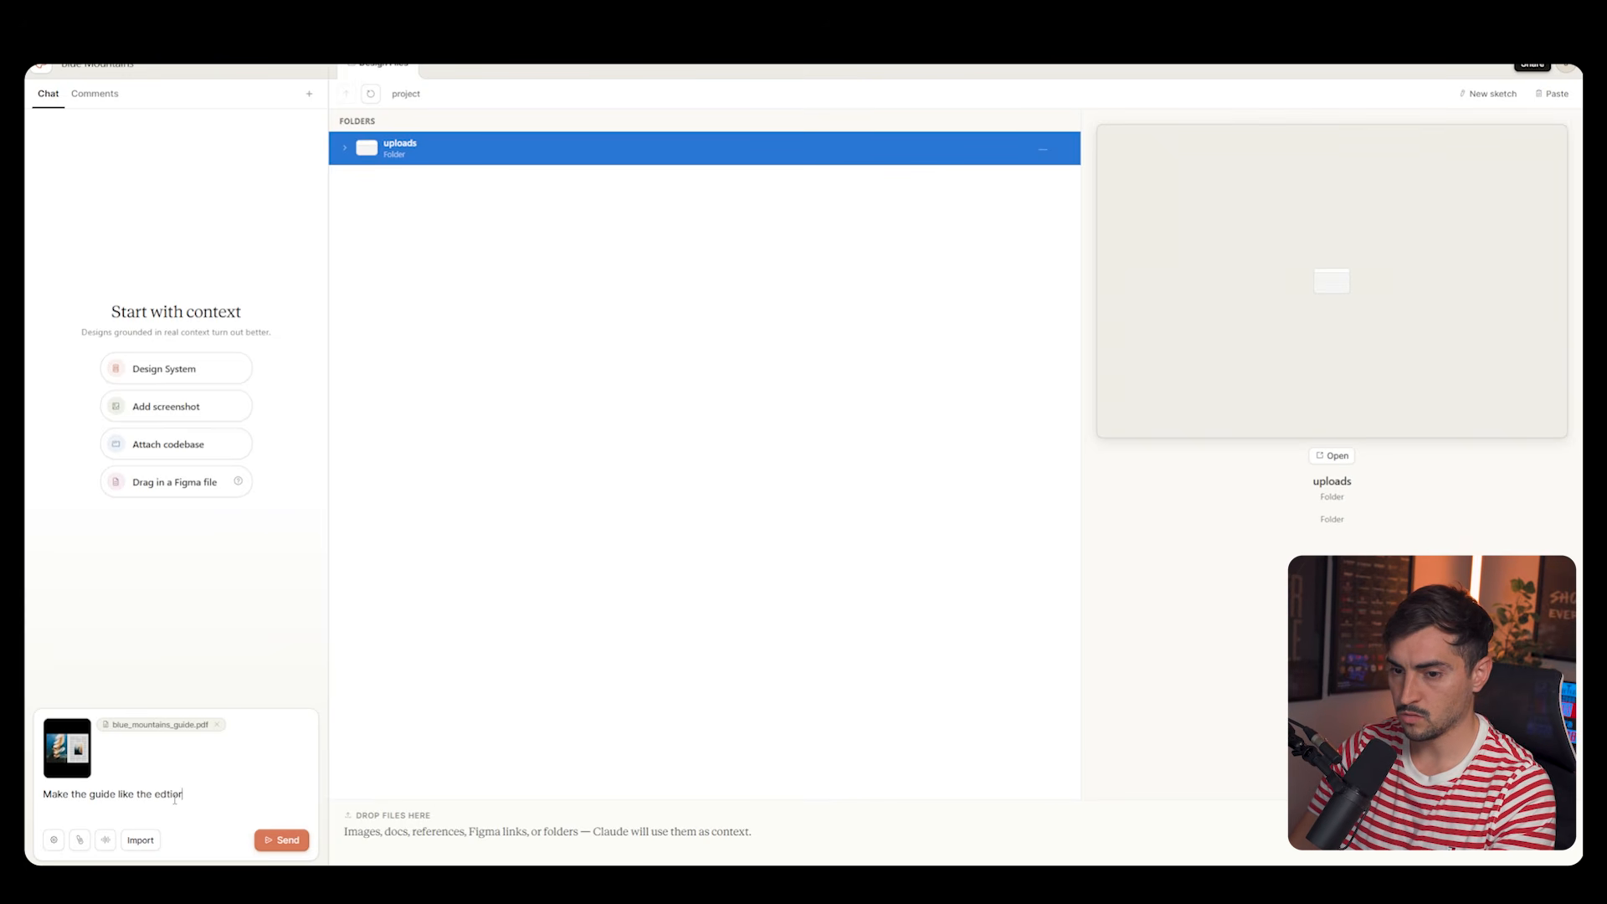
text(ial screenshot st yle for the layout make it two pages.)
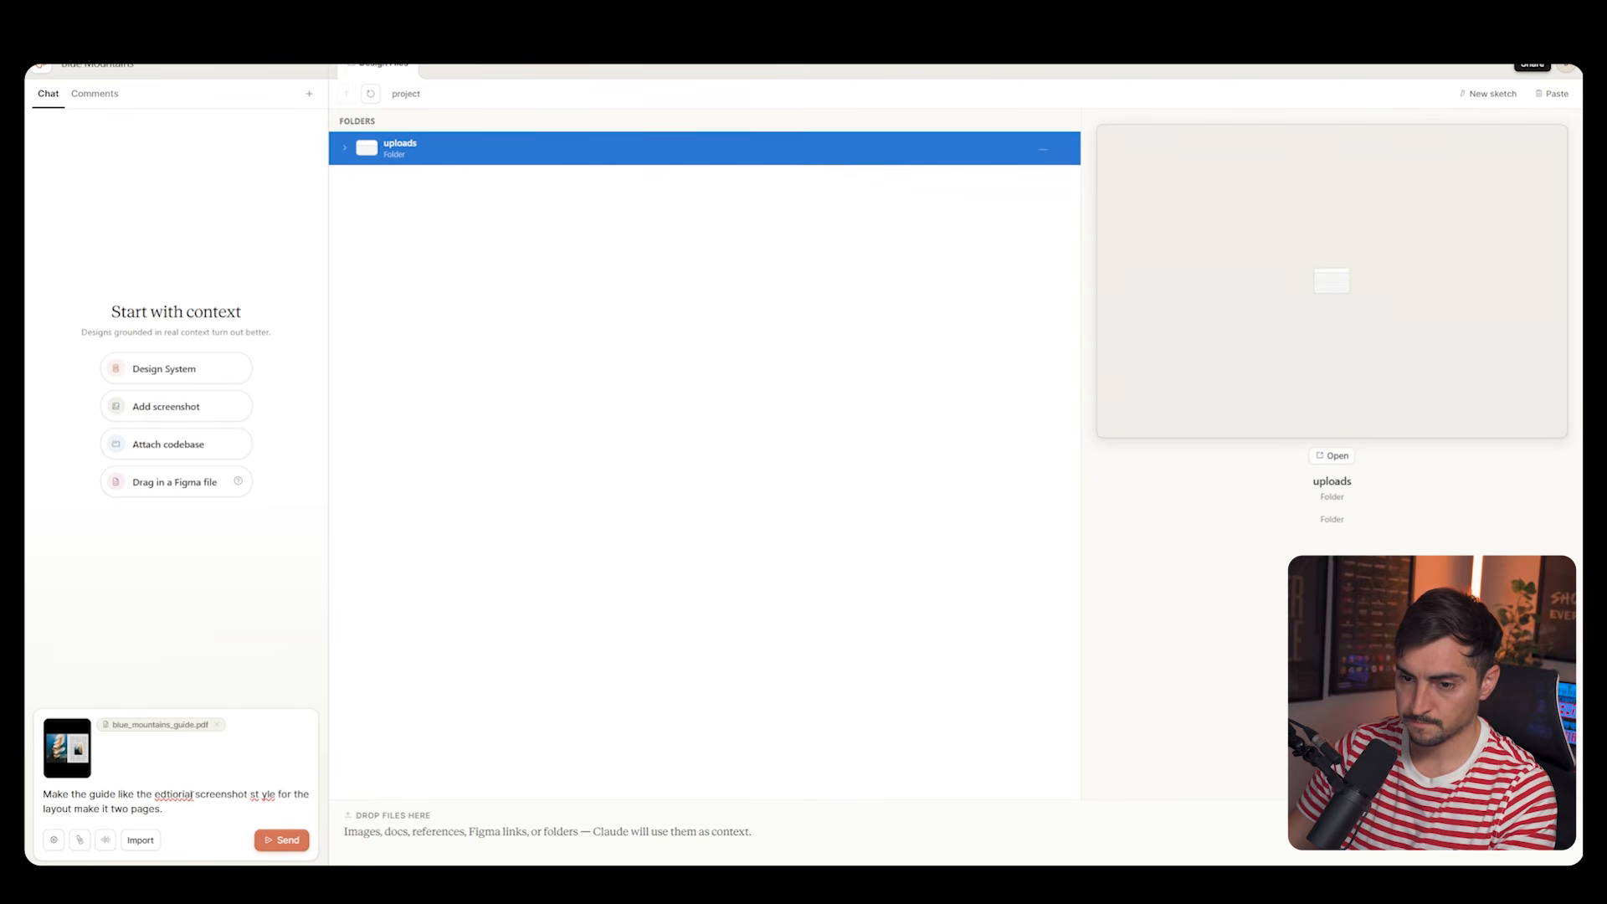
key(alt+shift+Left)
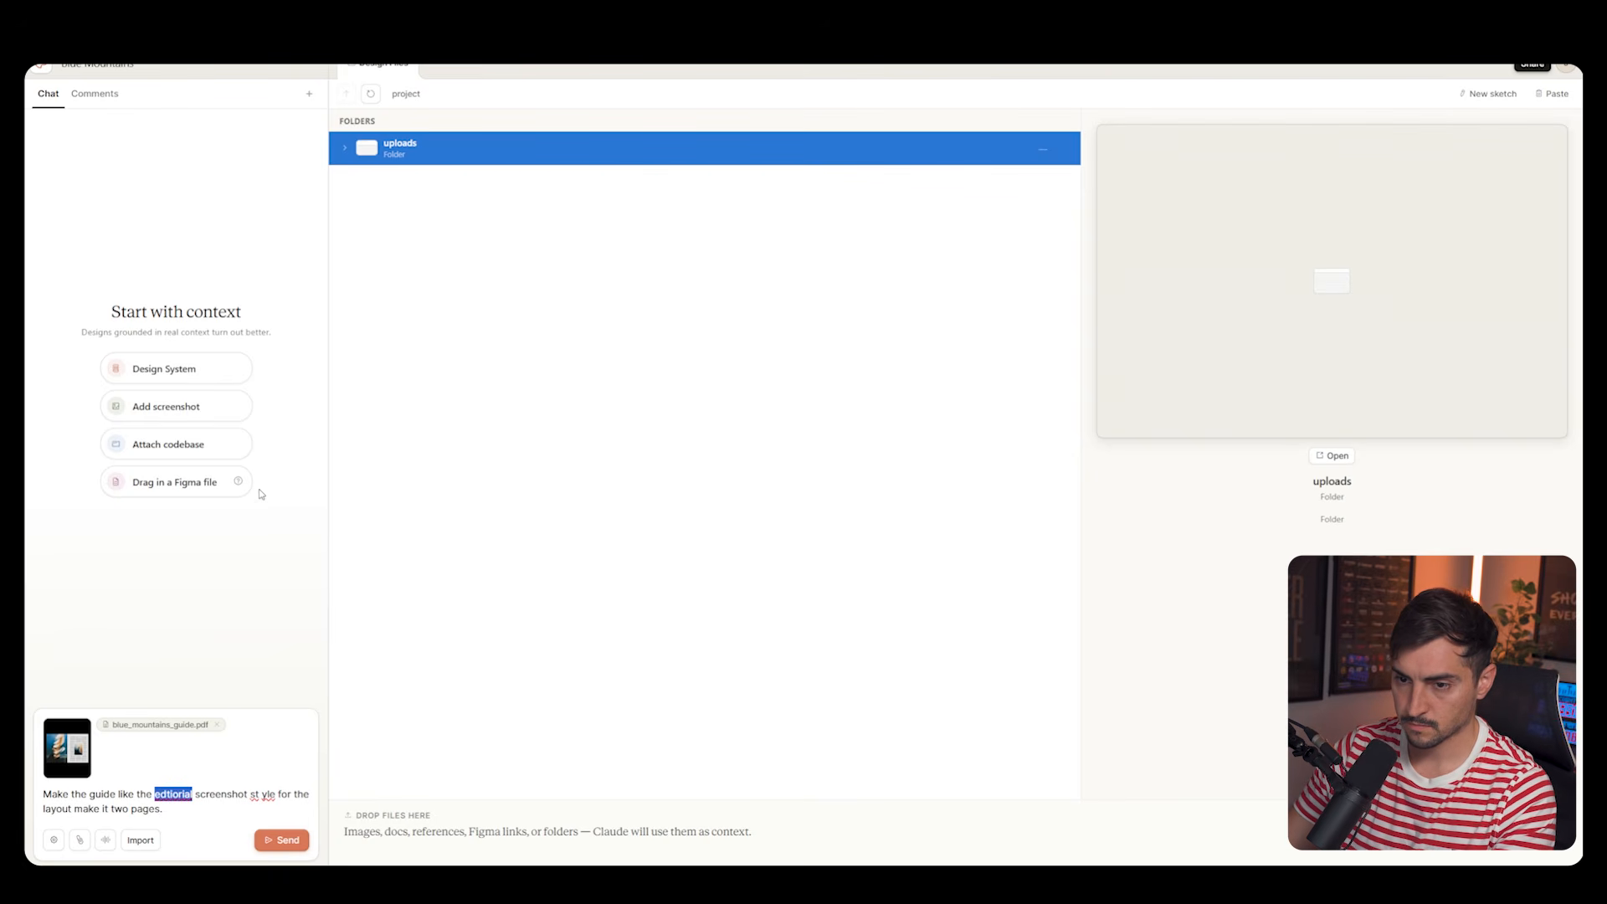
text(editorial)
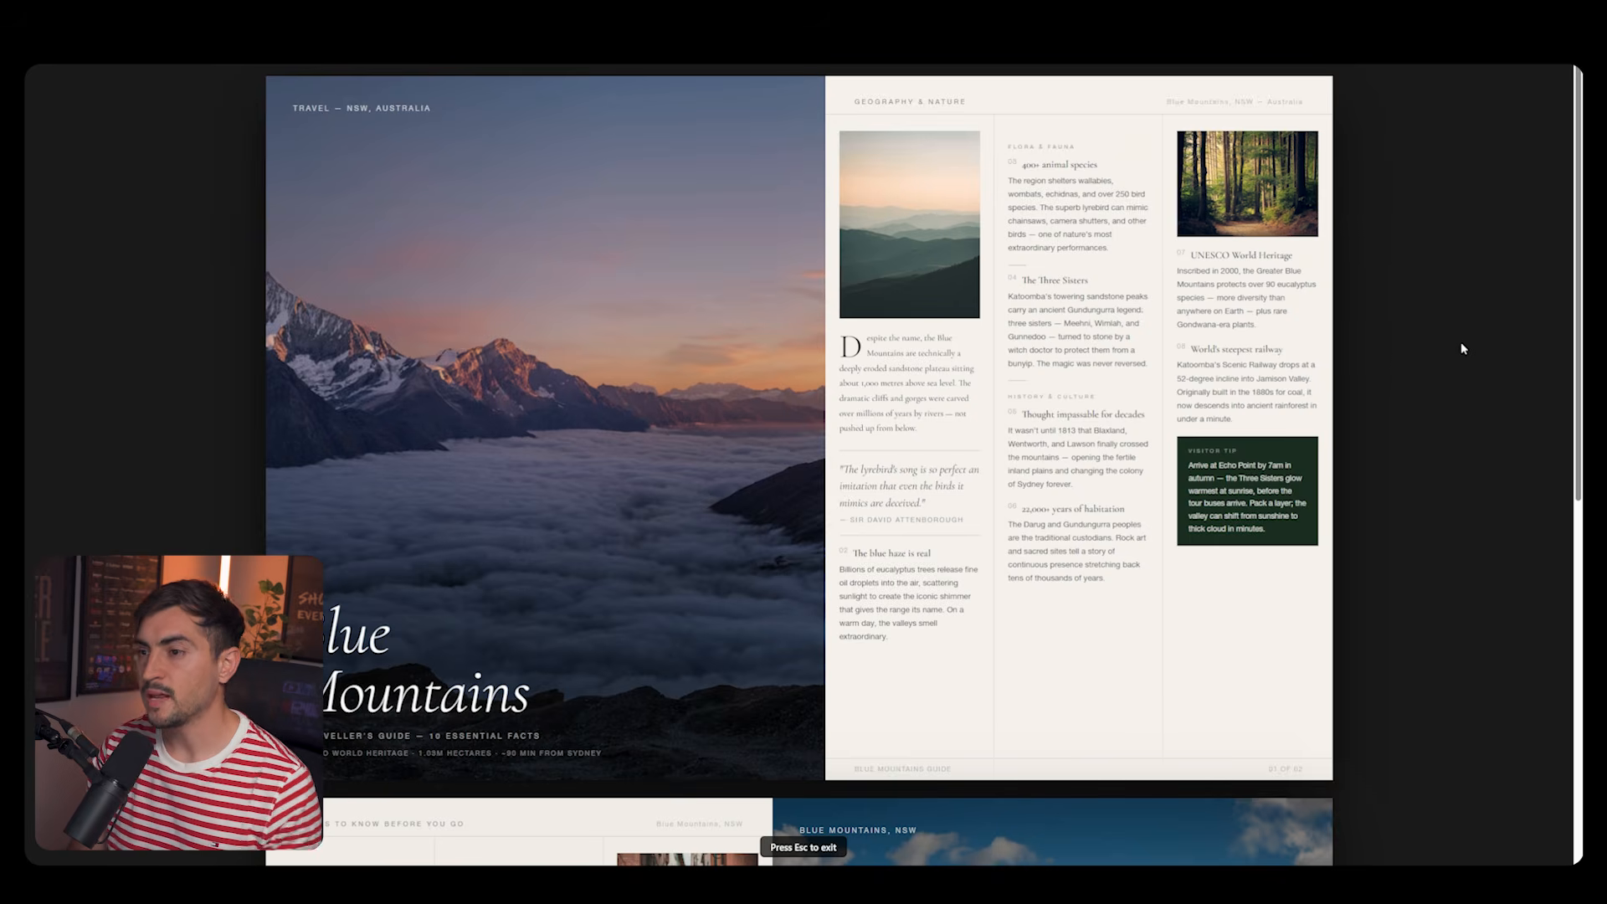
- Examine both spreads of the generated Blue Mountains guide full screen and return to the editor
scroll(1467, 348, down, 5)
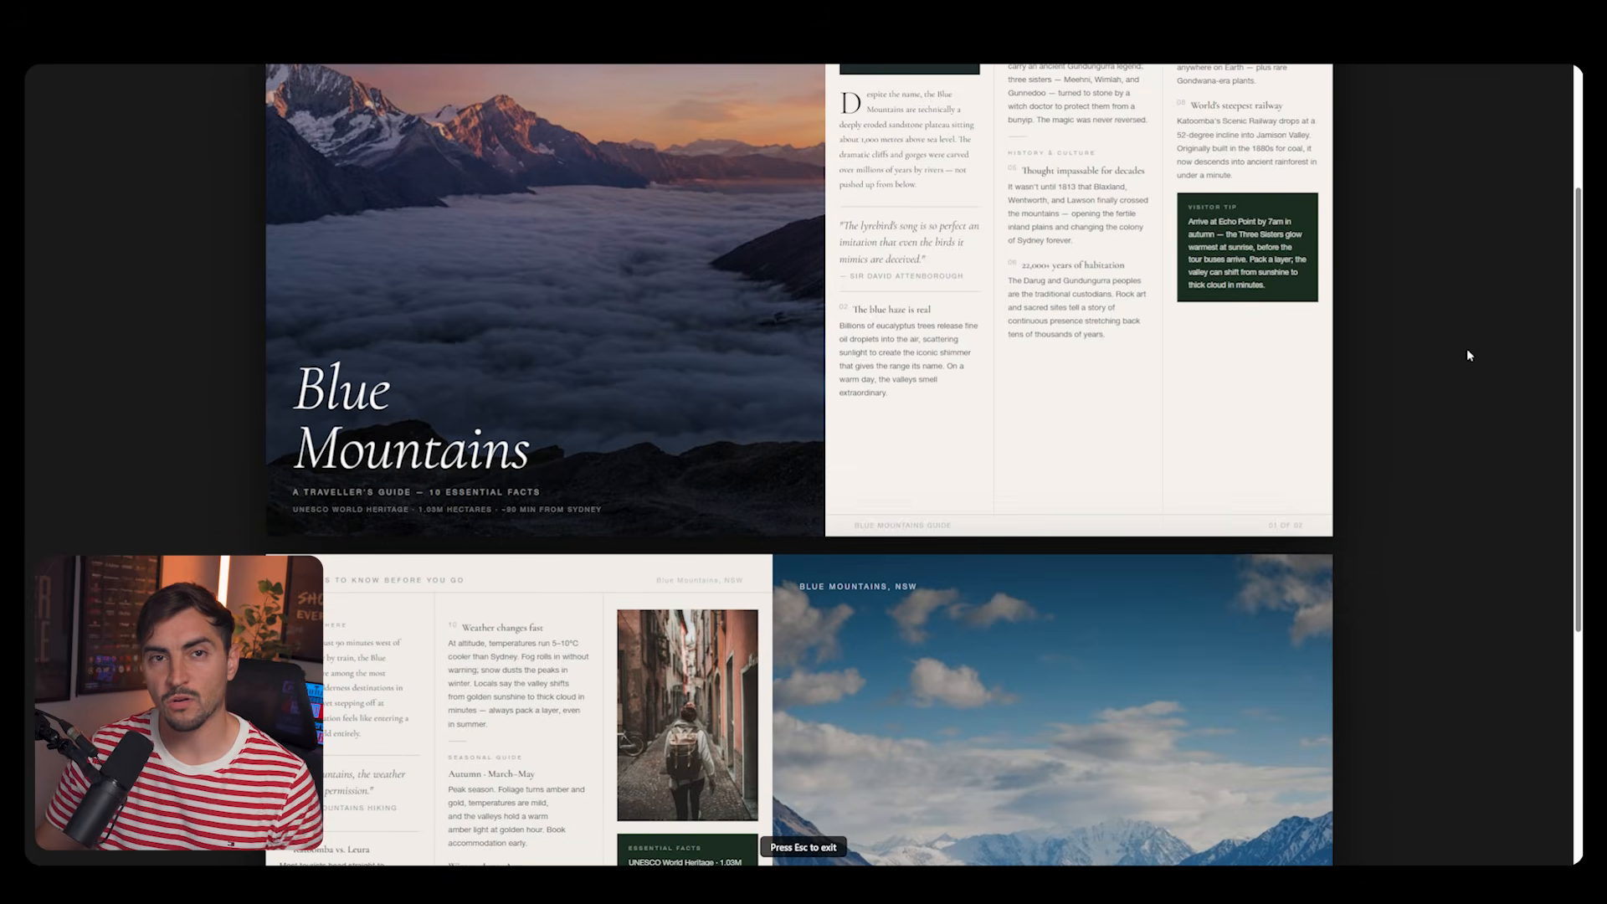
scroll(1467, 352, down, 5)
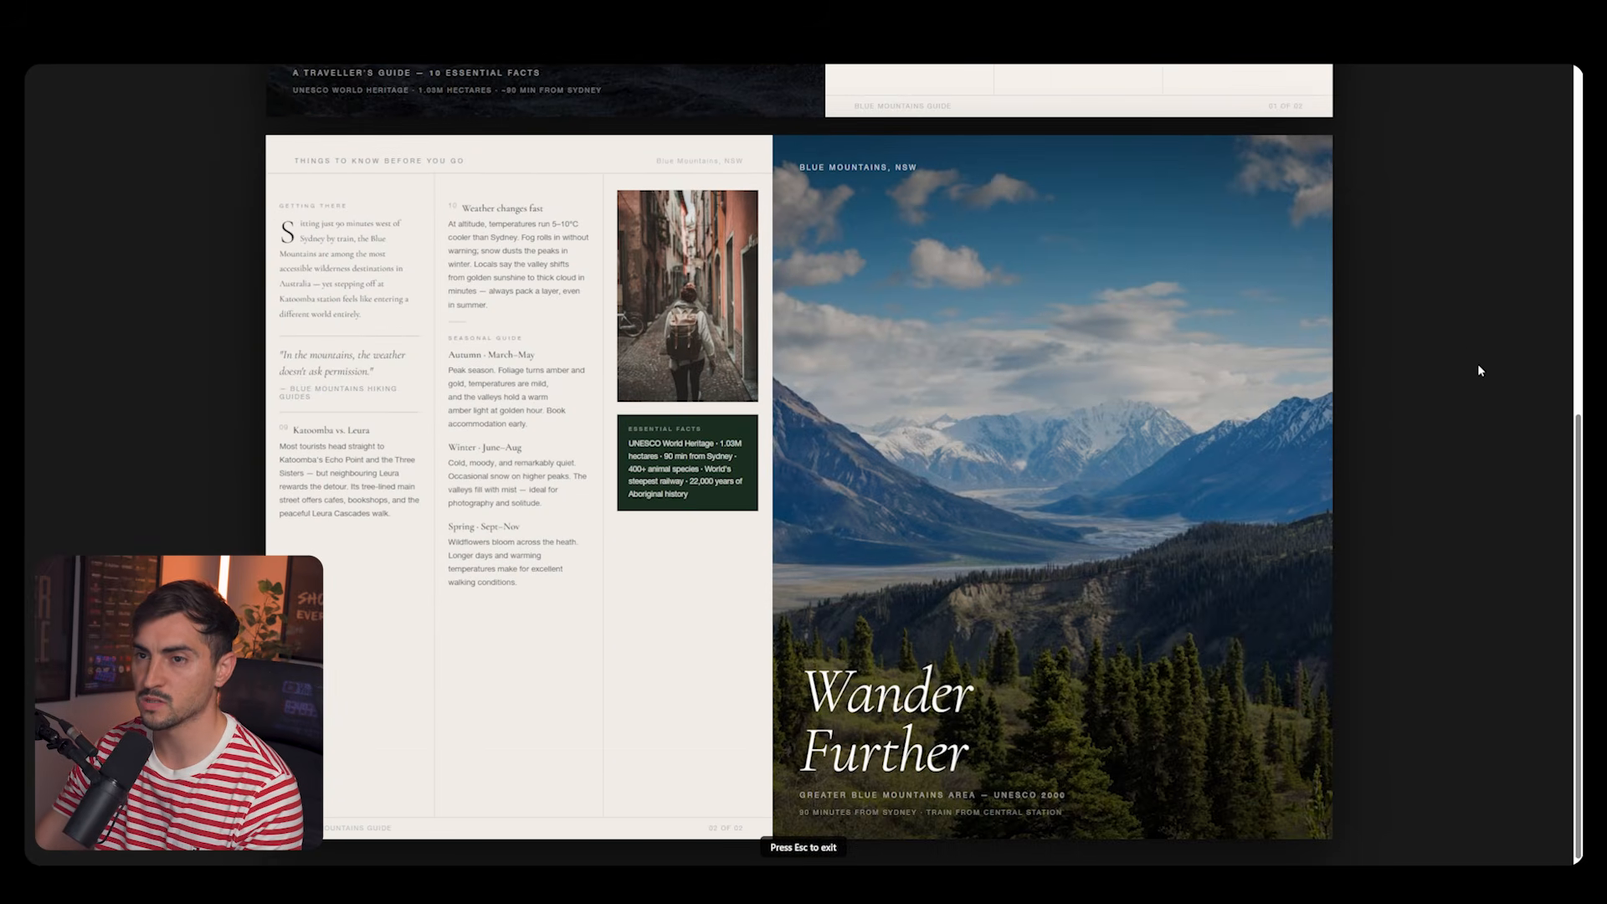
scroll(1479, 368, up, 5)
scroll(1481, 365, up, 3)
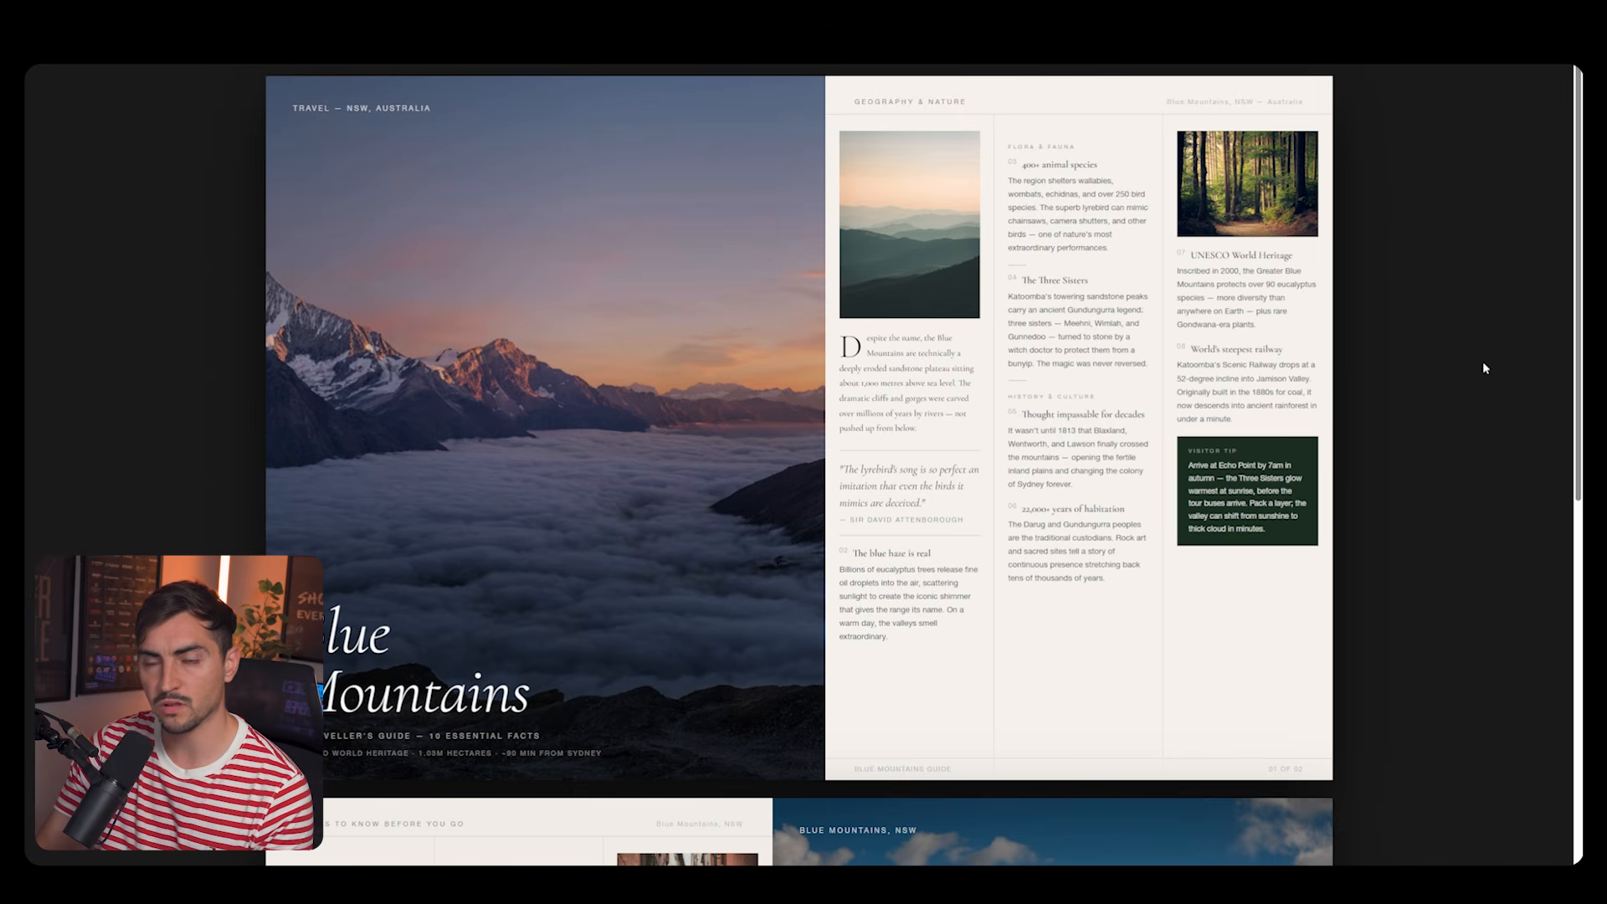
key(Escape)
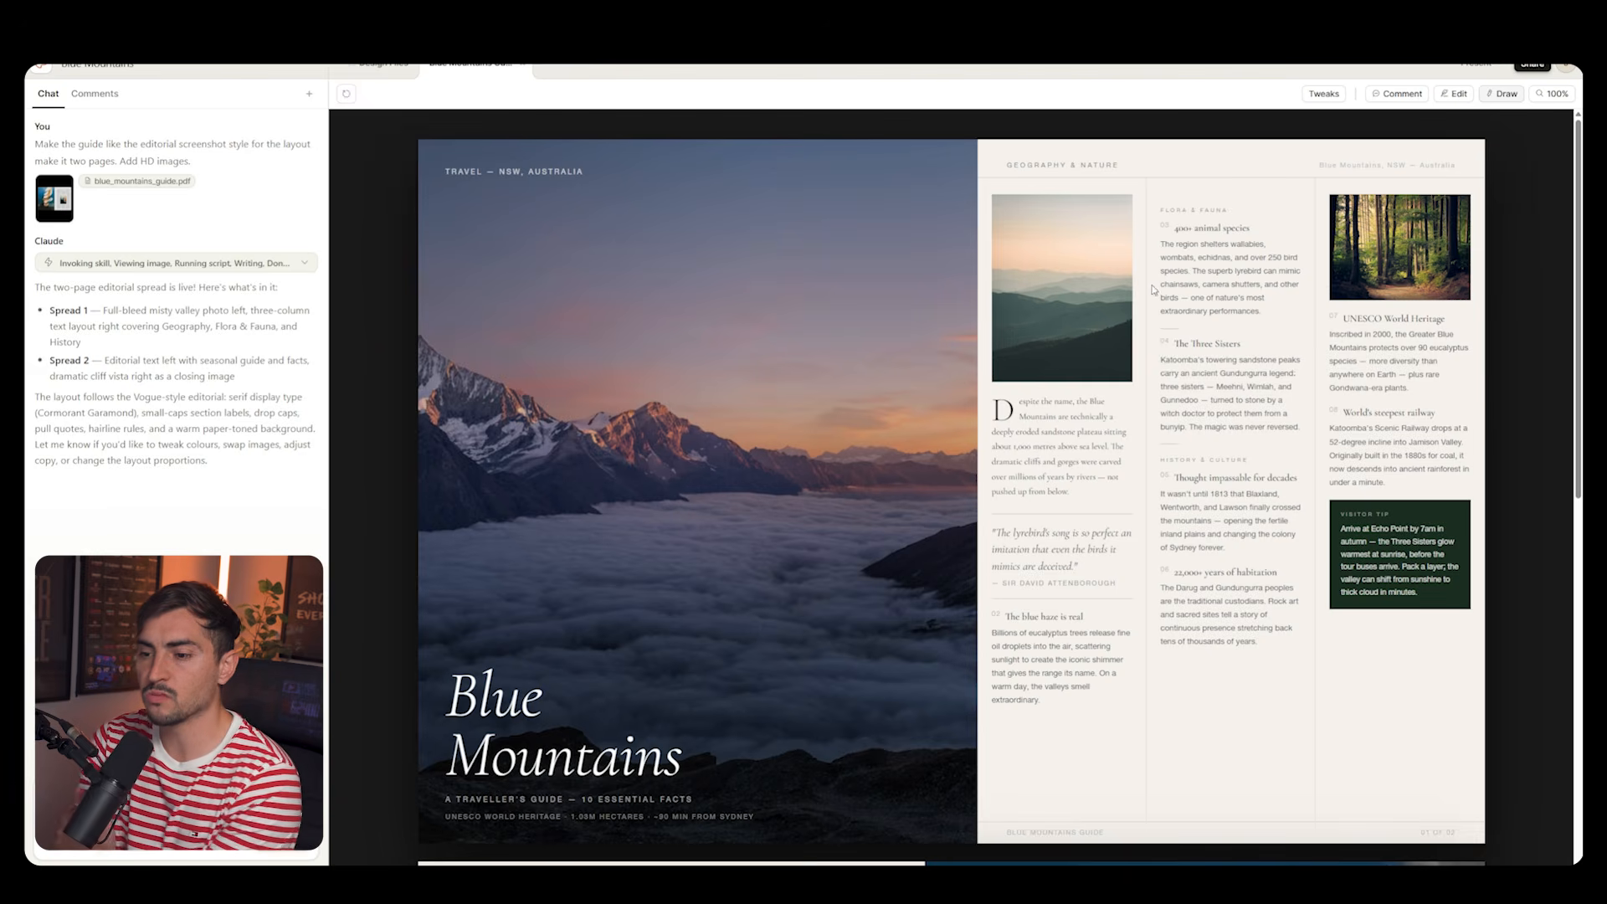